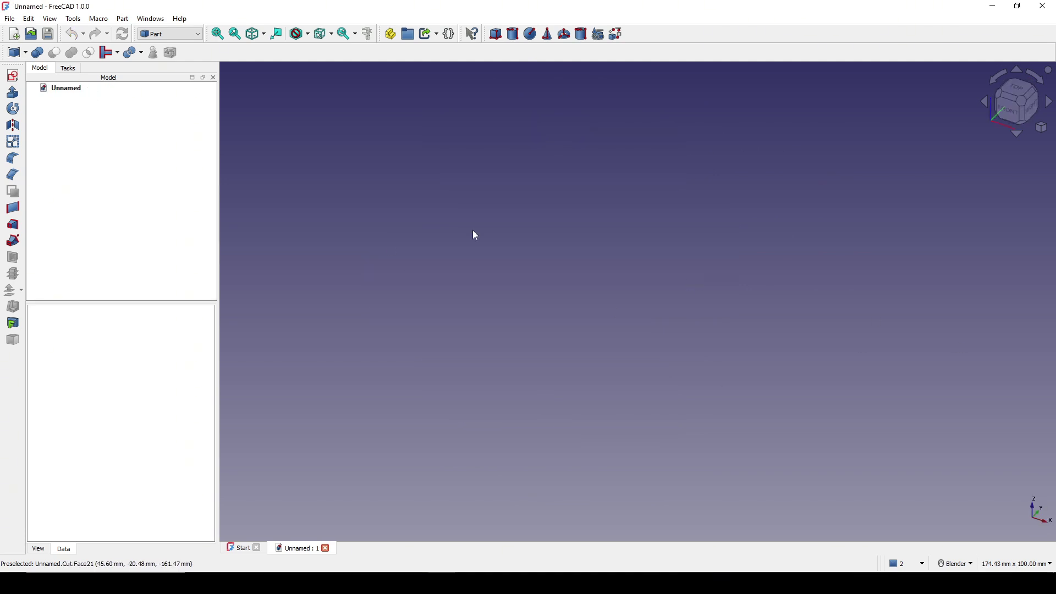
# Step: Create a sketch on the XZ plane and draw a circle about 54 mm in diameter centred on the origin
pyautogui.click(13, 76)
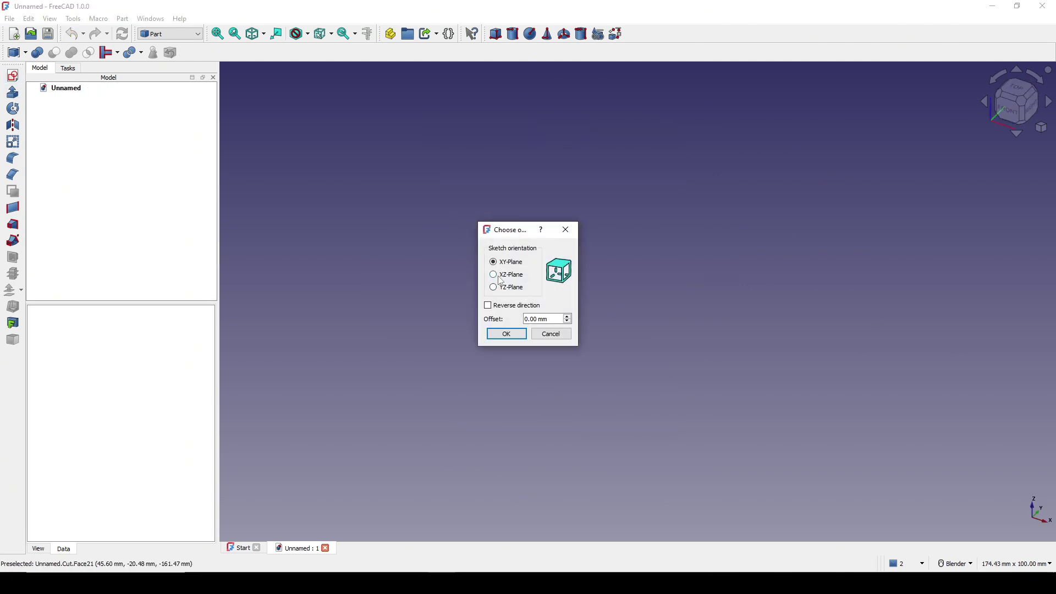
pyautogui.click(500, 275)
pyautogui.click(509, 333)
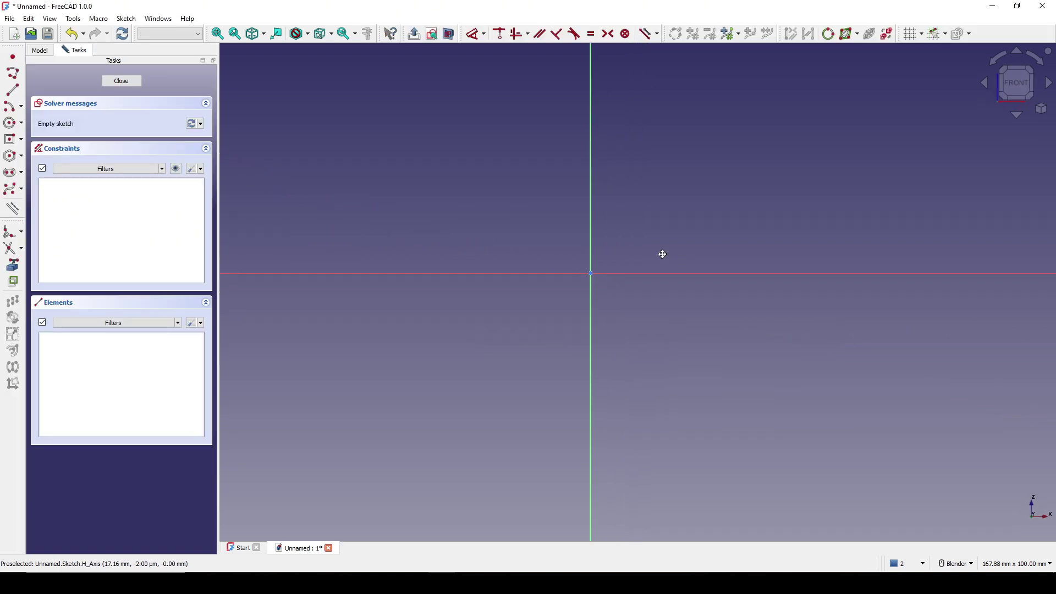
pyautogui.click(13, 123)
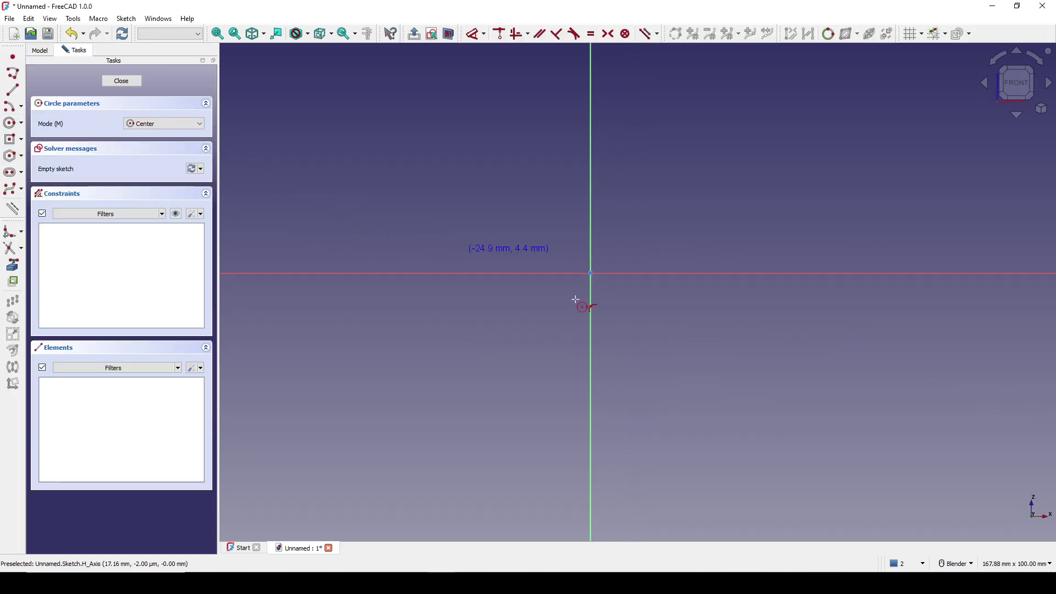
pyautogui.click(590, 272)
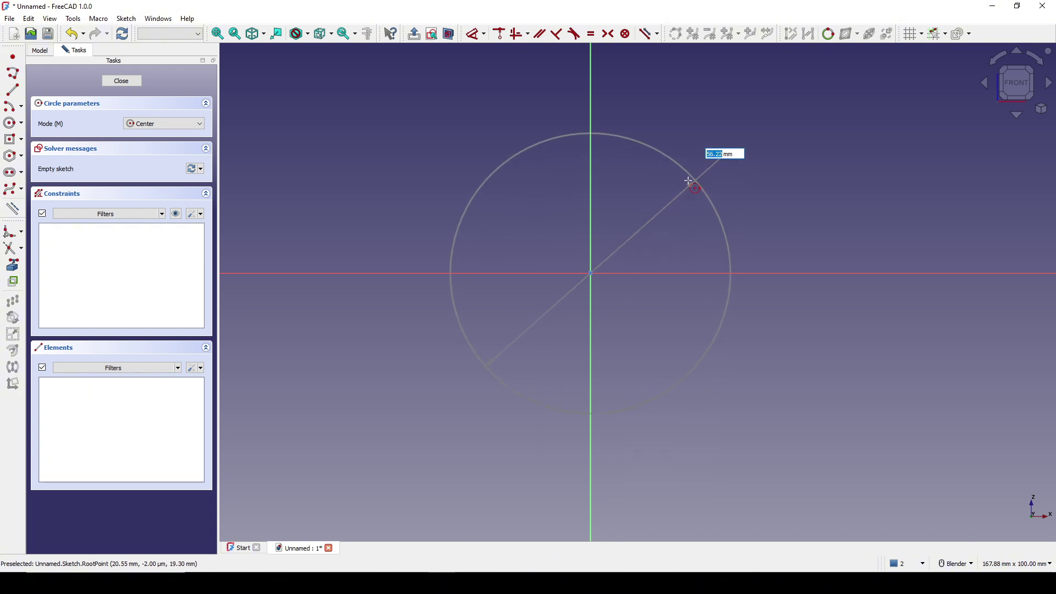
pyautogui.click(686, 181)
pyautogui.scroll(-2, 749, 188)
pyautogui.keyDown('shift'); pyautogui.moveTo(750, 189); pyautogui.dragTo(692, 201, button='middle'); pyautogui.keyUp('shift')
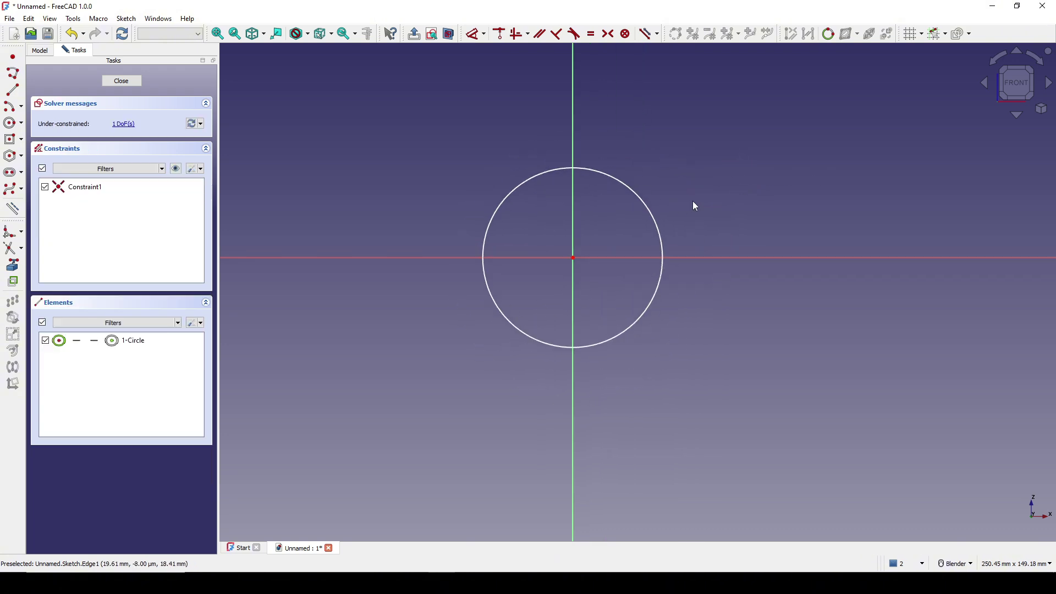
# Step: Constrain the circle's diameter to 100 mm and close the sketch
pyautogui.click(660, 228)
pyautogui.press('d')
pyautogui.click(717, 178)
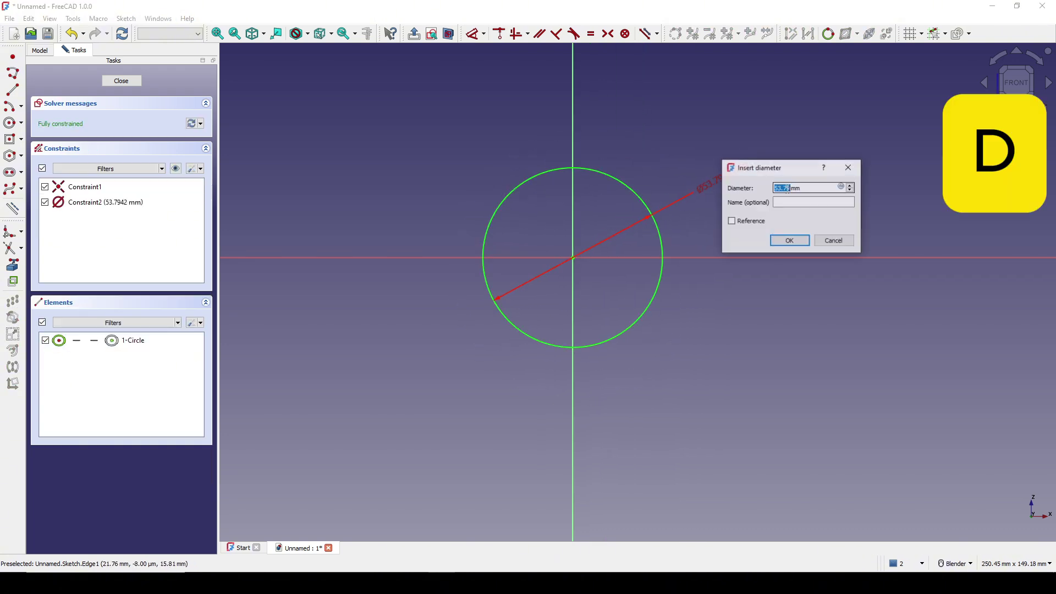
pyautogui.write('100')
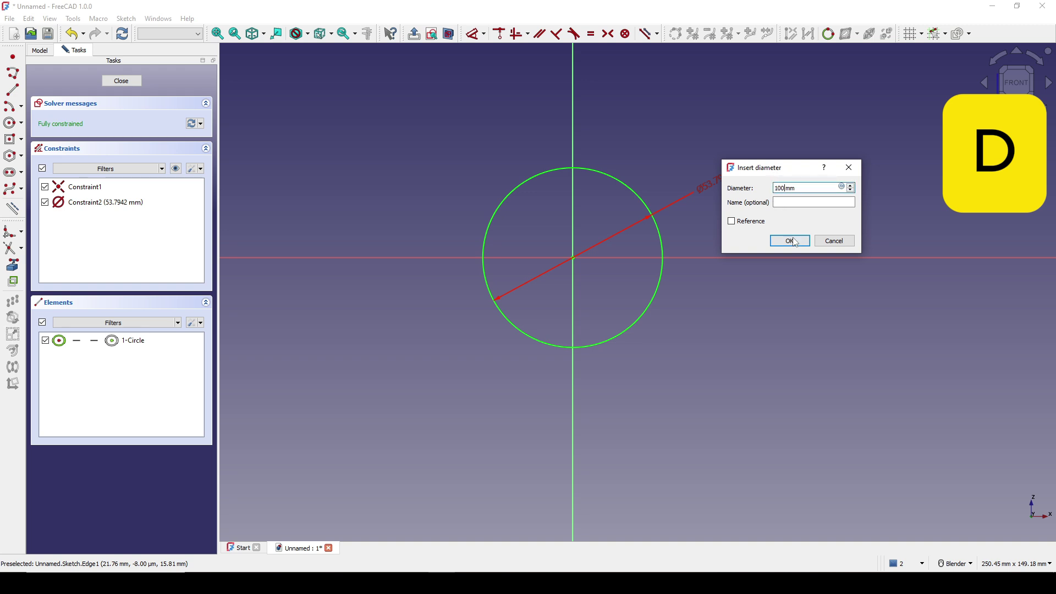
pyautogui.click(796, 242)
pyautogui.scroll(-4, 778, 224)
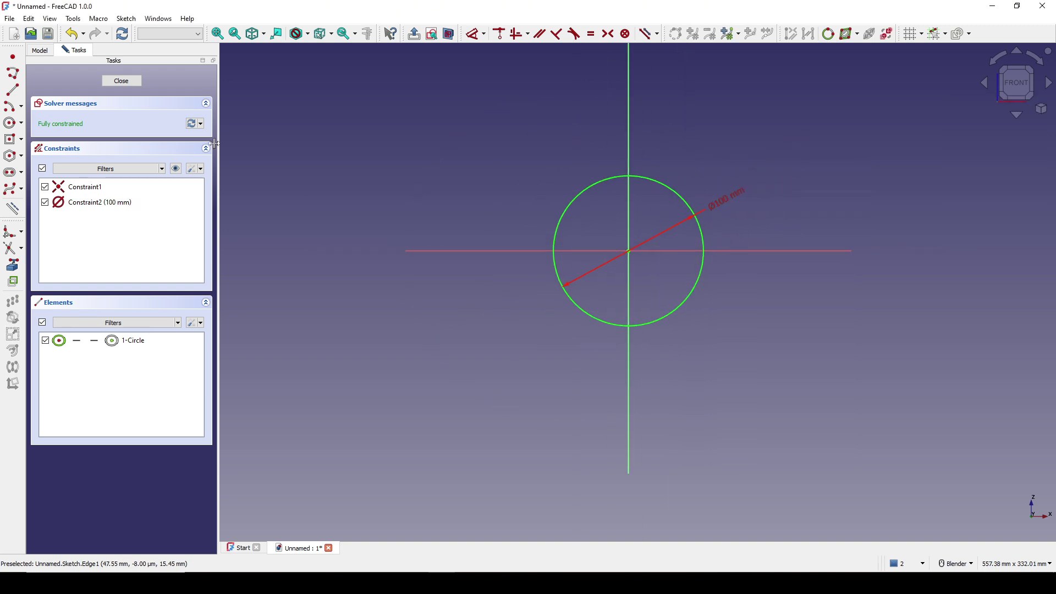
pyautogui.click(122, 80)
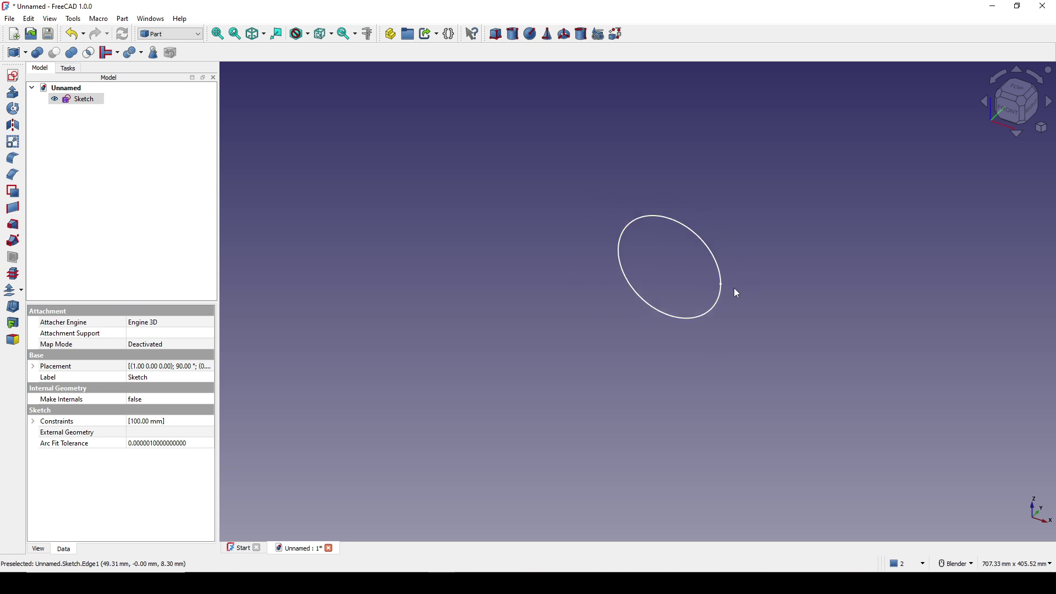
# Step: Turn on the axis cross at the origin of the 3D view
pyautogui.click(50, 20)
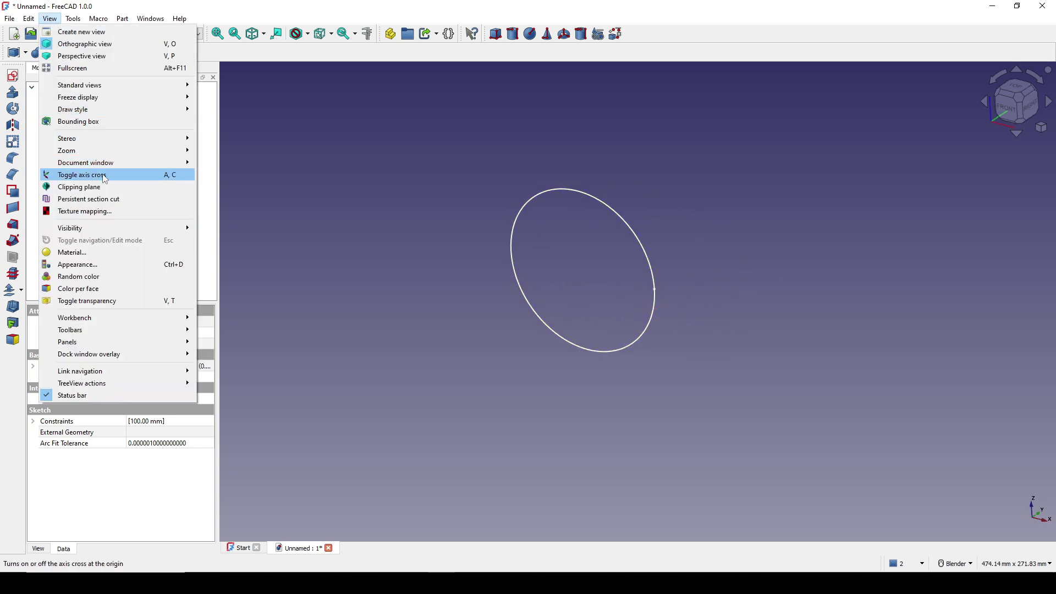
pyautogui.click(144, 175)
pyautogui.moveTo(733, 401); pyautogui.dragTo(669, 424, button='middle')
pyautogui.keyDown('shift'); pyautogui.moveTo(668, 223); pyautogui.dragTo(646, 267, button='middle'); pyautogui.keyUp('shift')
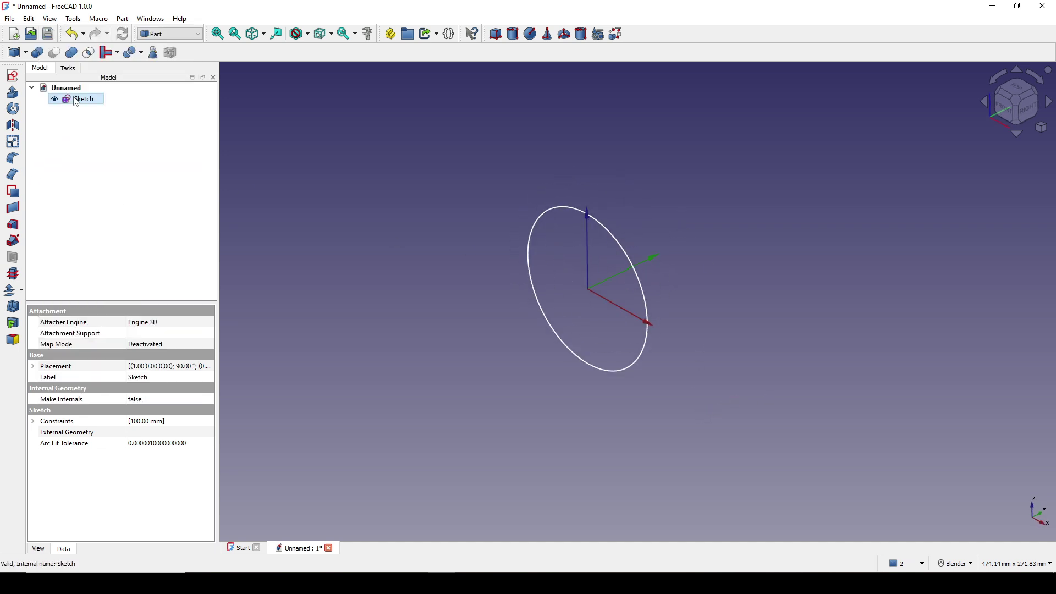
# Step: Extrude the circle sketch symmetrically along its normal into a solid cylinder 400 mm long
pyautogui.click(13, 92)
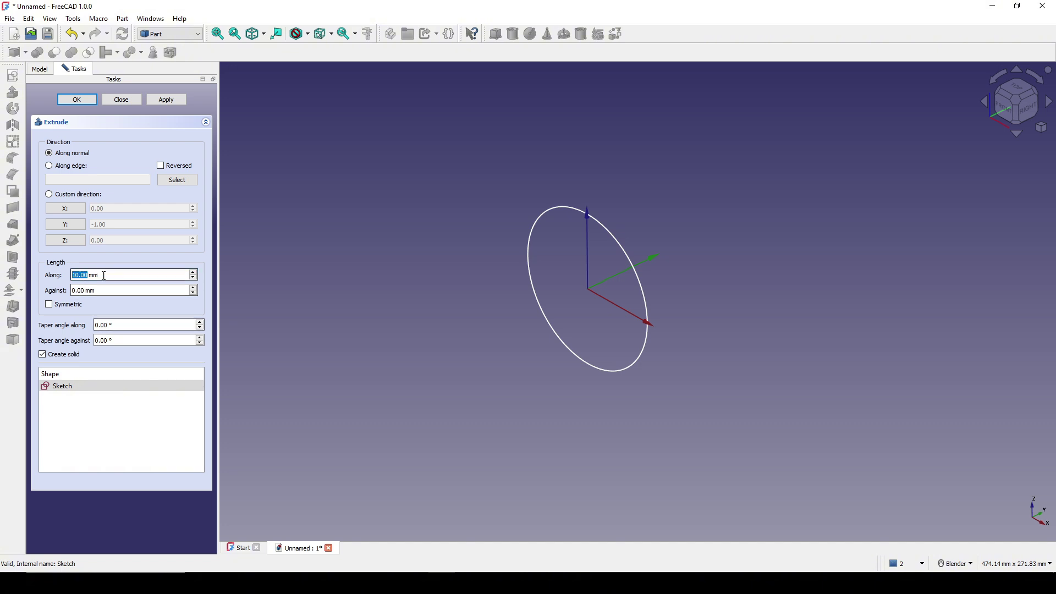
pyautogui.moveTo(59, 272); pyautogui.dragTo(38, 273)
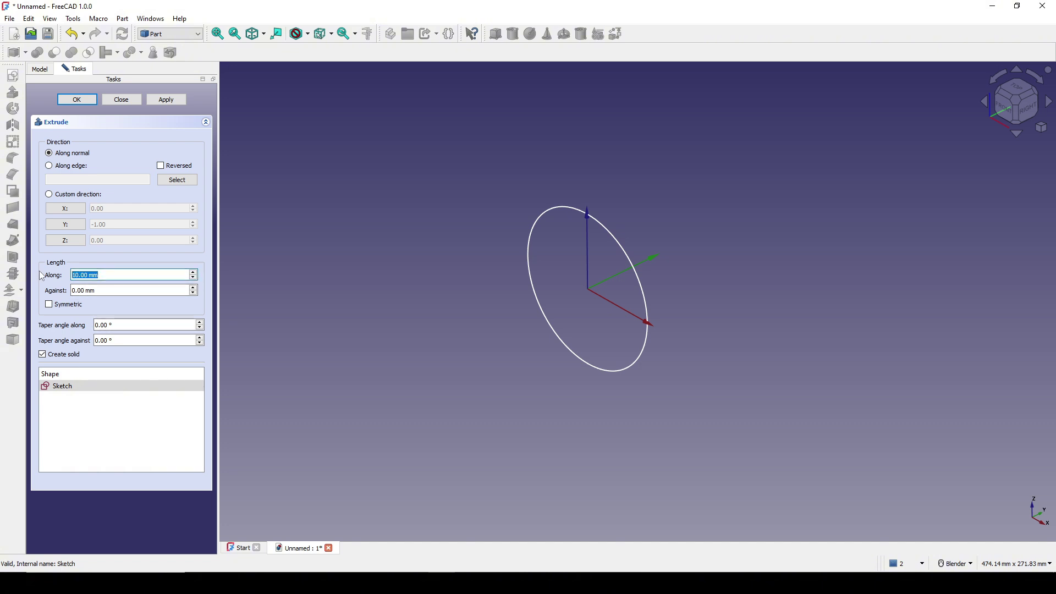
pyautogui.click(59, 307)
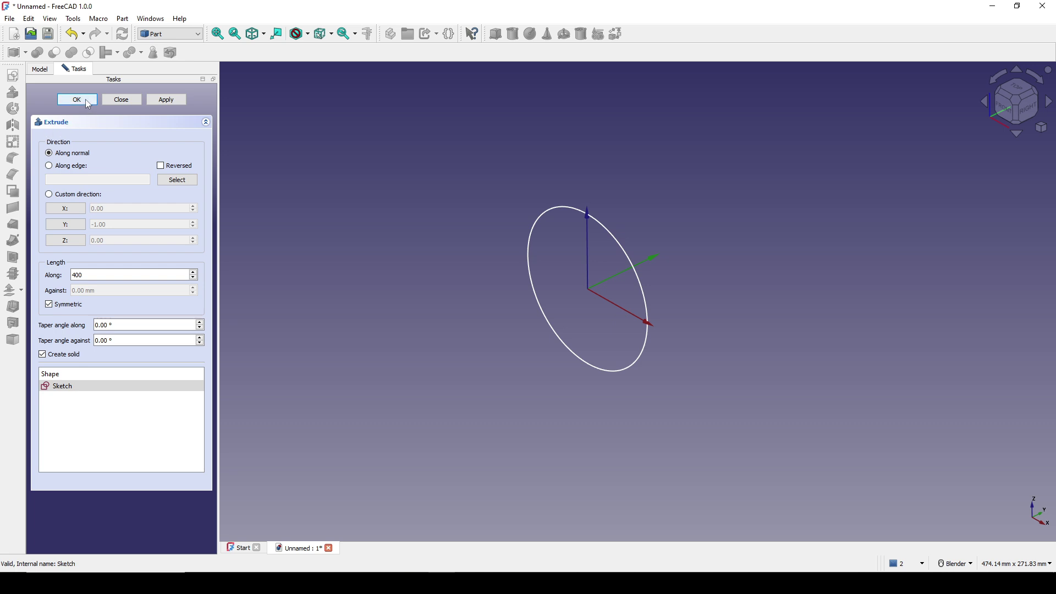
pyautogui.click(88, 104)
pyautogui.scroll(-3, 613, 341)
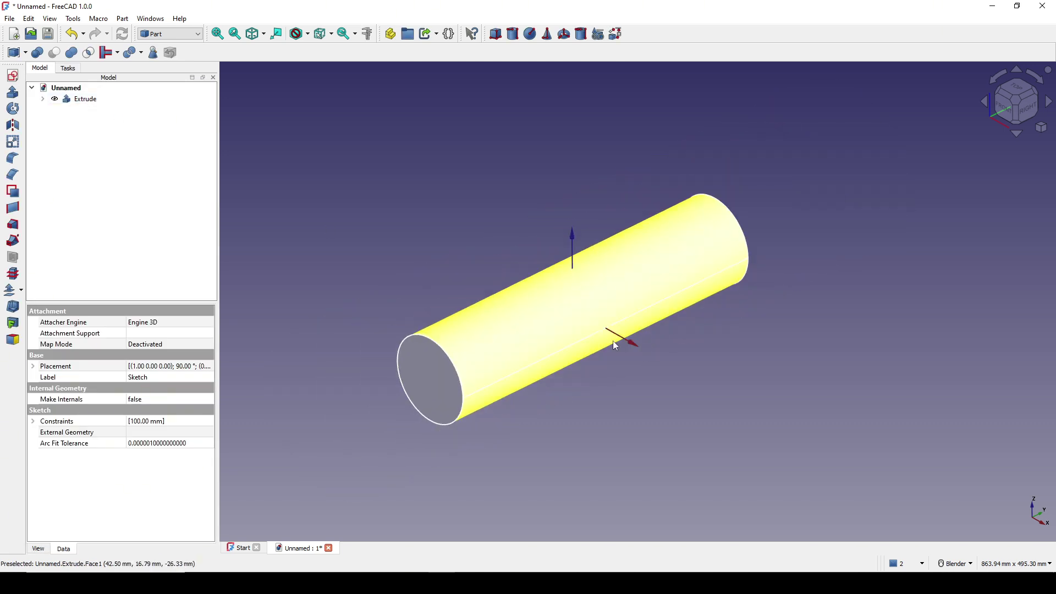
pyautogui.click(693, 384)
pyautogui.moveTo(694, 384); pyautogui.dragTo(702, 397, button='middle')
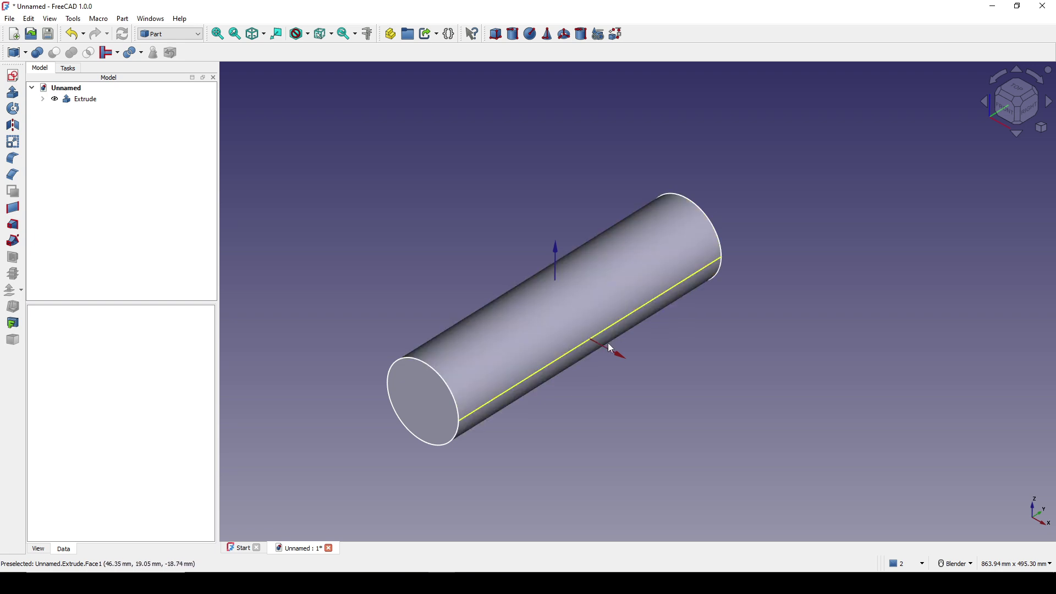
pyautogui.keyDown('shift'); pyautogui.moveTo(609, 346); pyautogui.dragTo(609, 352, button='middle'); pyautogui.keyUp('shift')
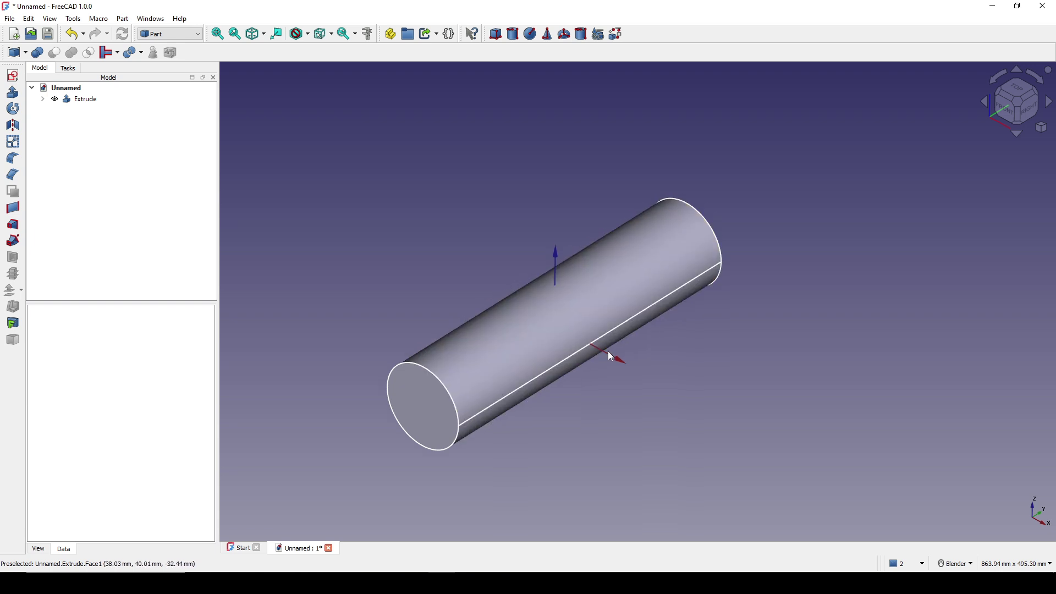
# Step: Copy the extruded cylinder without its sketch dependency and paste it twice
pyautogui.click(86, 101)
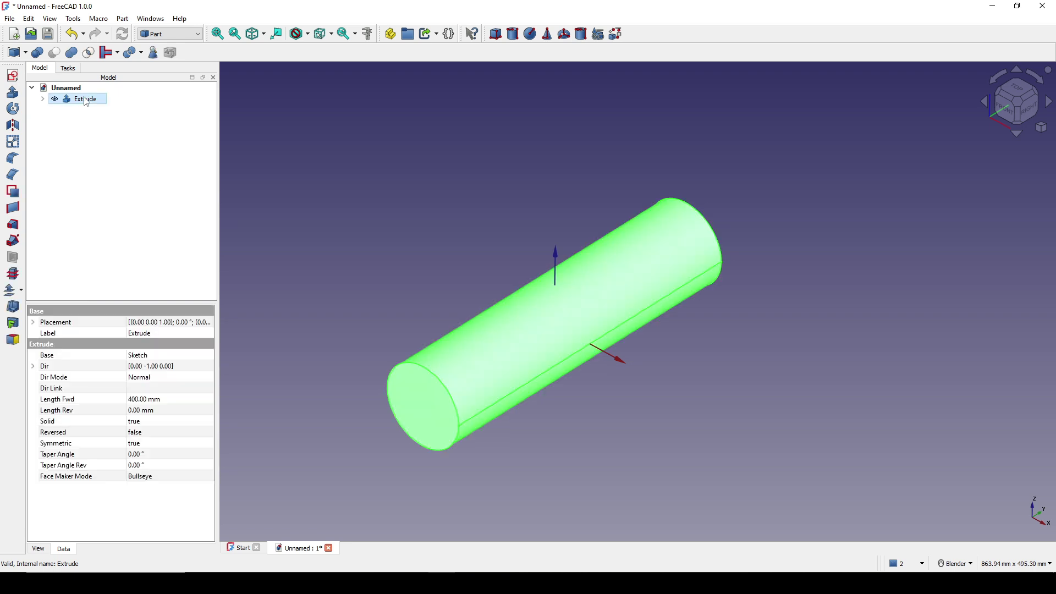
pyautogui.hotkey('ctrl', 'c')
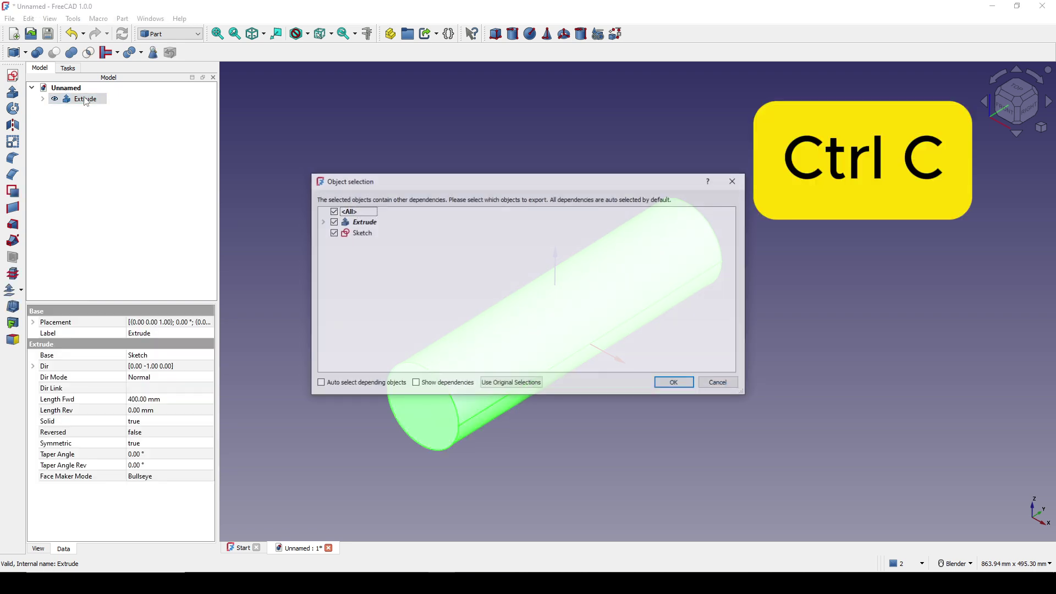
pyautogui.click(333, 222)
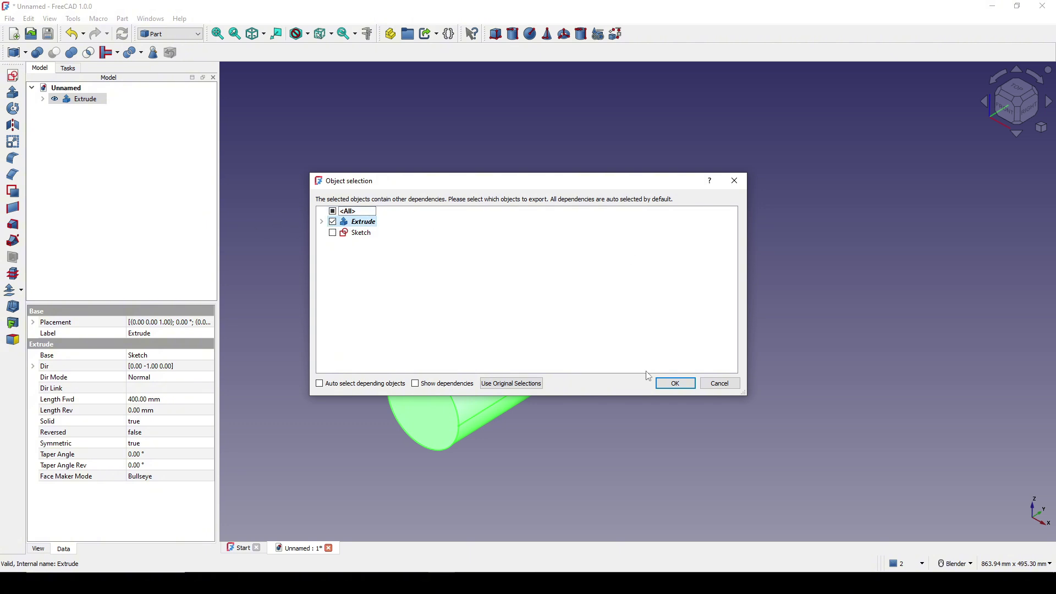
pyautogui.click(675, 383)
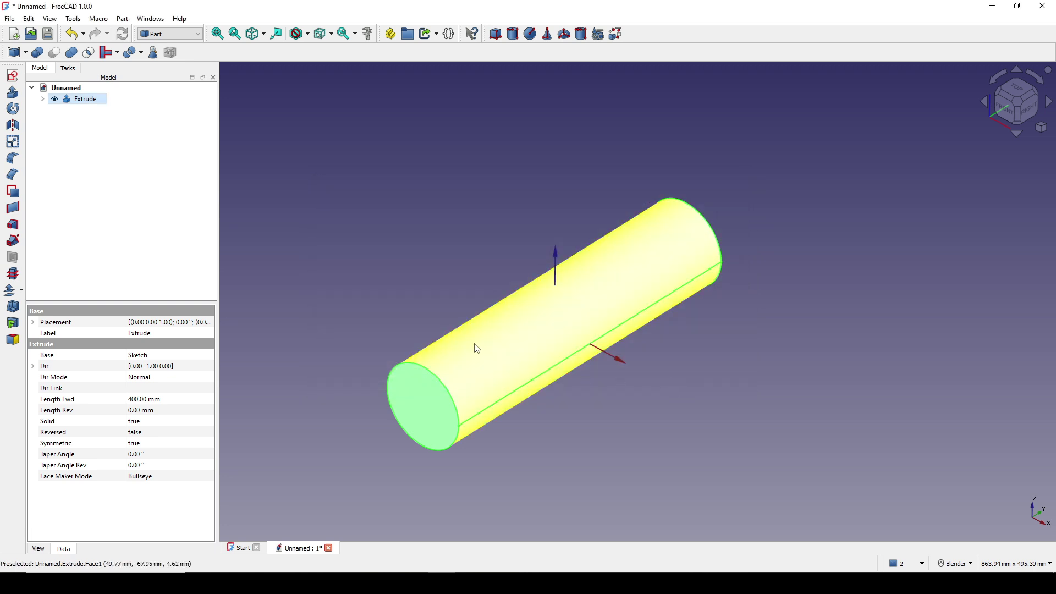
pyautogui.click(167, 191)
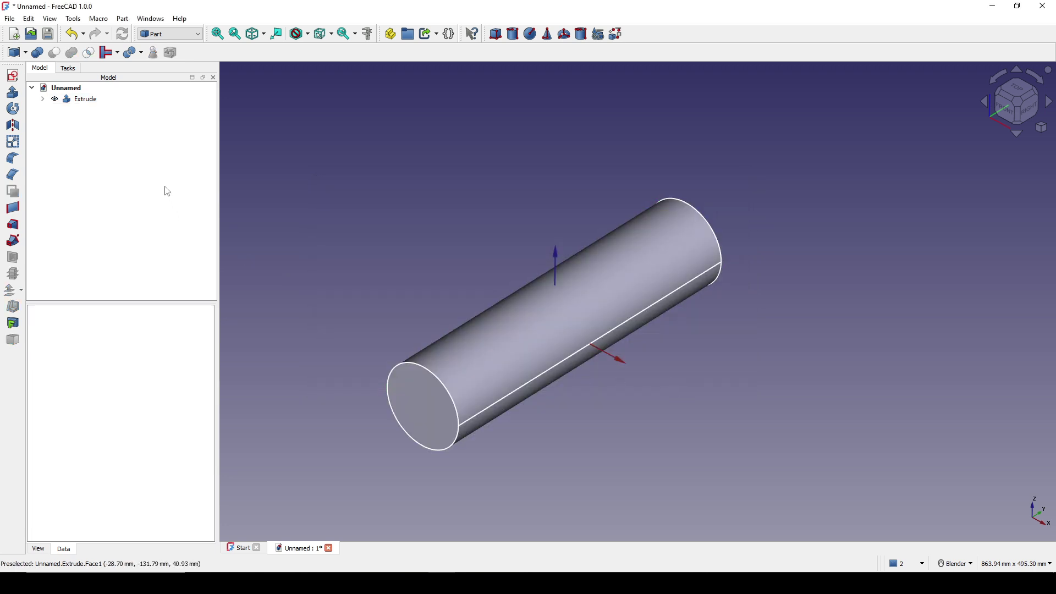
pyautogui.hotkey('ctrl', 'v')
pyautogui.hotkey('ctrl', 'v')
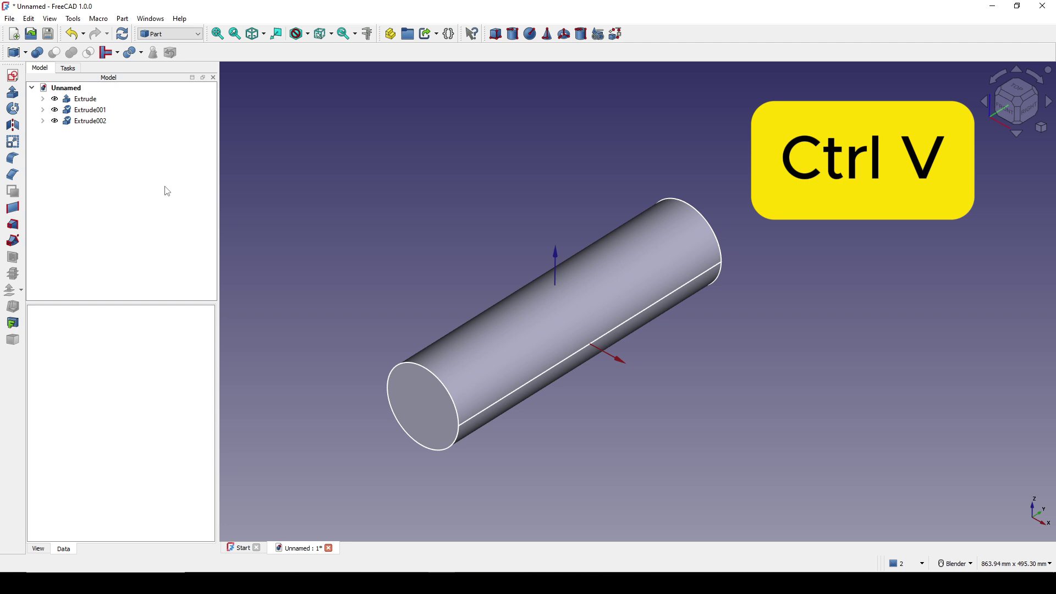
pyautogui.keyDown('shift'); pyautogui.moveTo(604, 256); pyautogui.dragTo(609, 237, button='middle'); pyautogui.keyUp('shift')
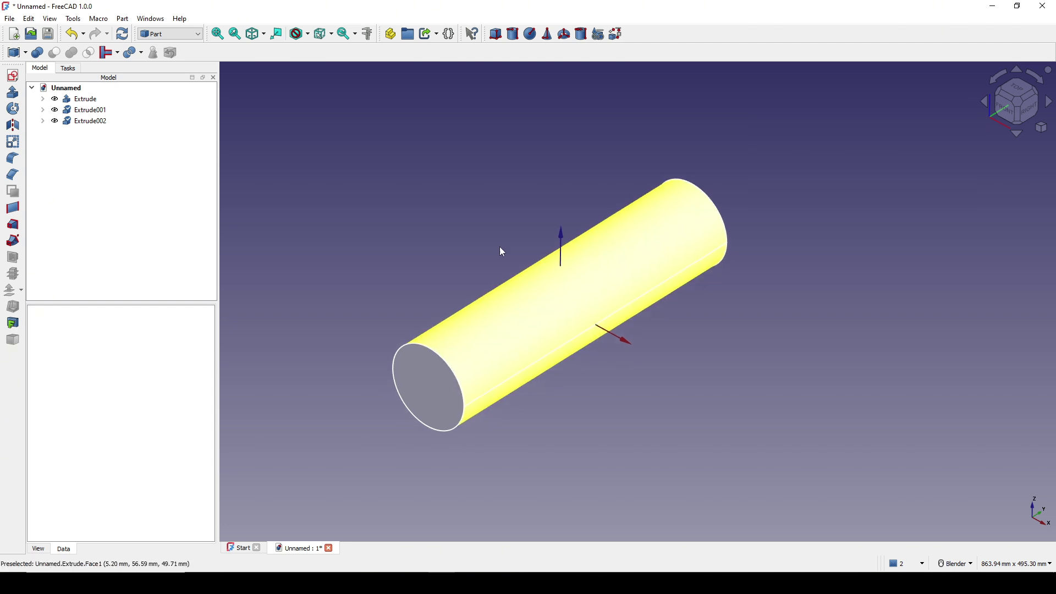
# Step: Transform the first copy, Extrude001, by rotating it -90° about the Z axis with a 90° rotation increment
pyautogui.click(87, 111)
pyautogui.rightClick(92, 112)
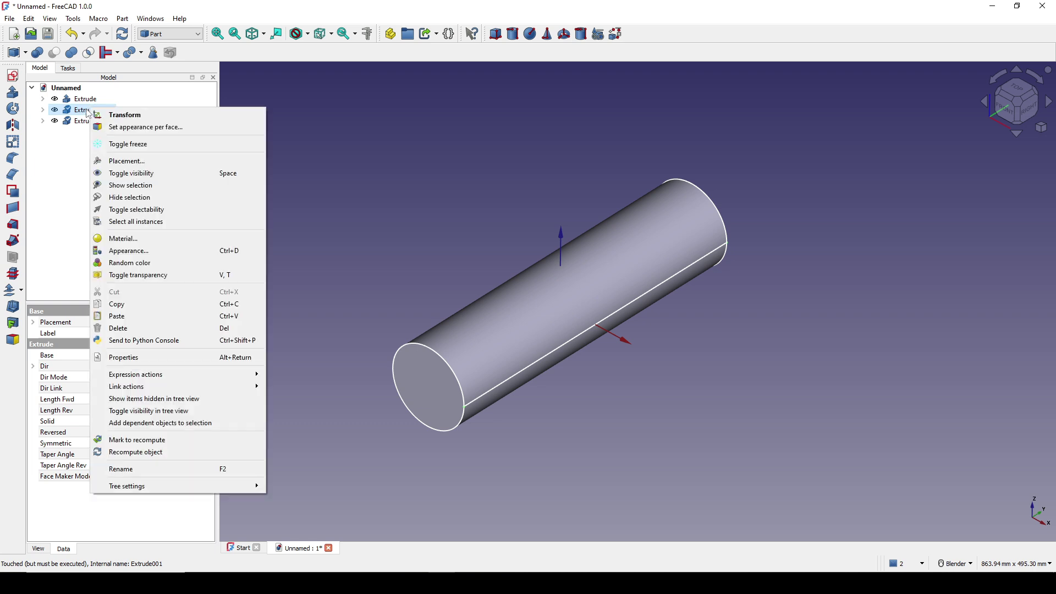
pyautogui.click(105, 111)
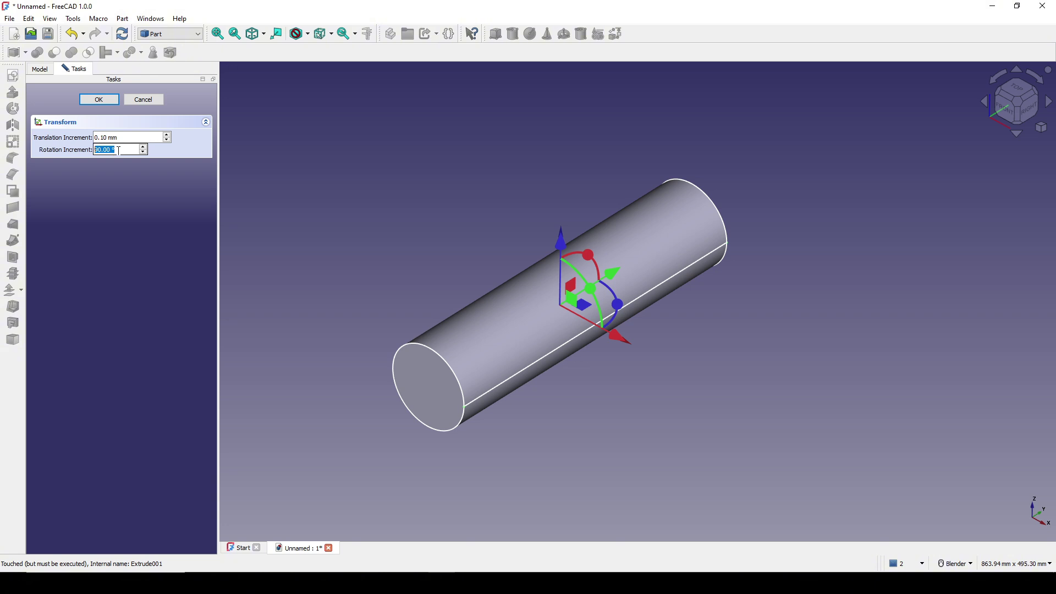
pyautogui.moveTo(514, 320); pyautogui.dragTo(520, 332, button='middle')
pyautogui.moveTo(625, 375); pyautogui.dragTo(575, 377, button='middle')
pyautogui.scroll(1, 622, 332)
pyautogui.moveTo(619, 298); pyautogui.dragTo(618, 300)
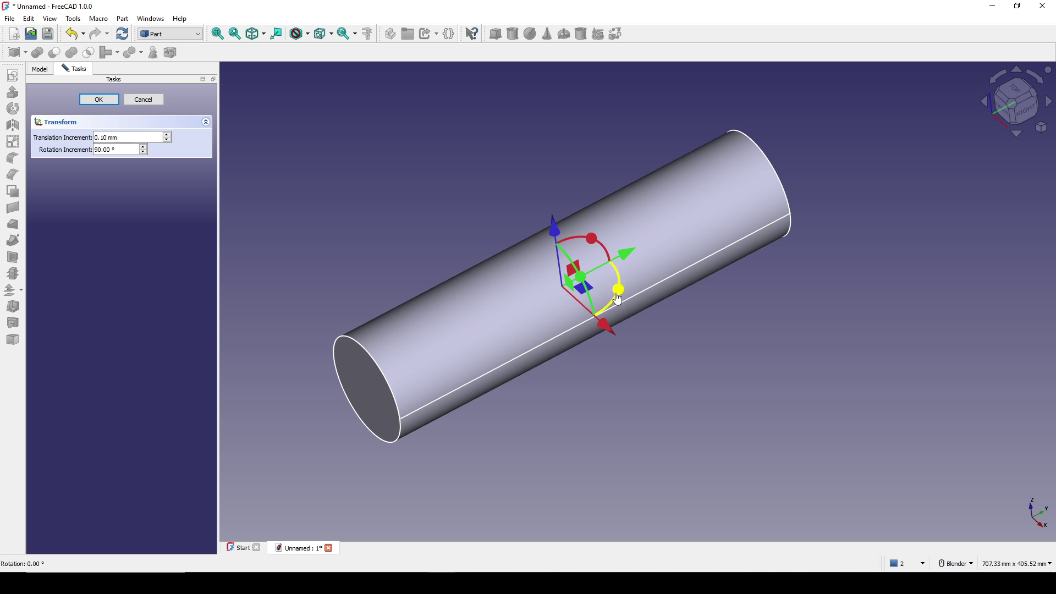
pyautogui.moveTo(558, 373); pyautogui.dragTo(458, 370)
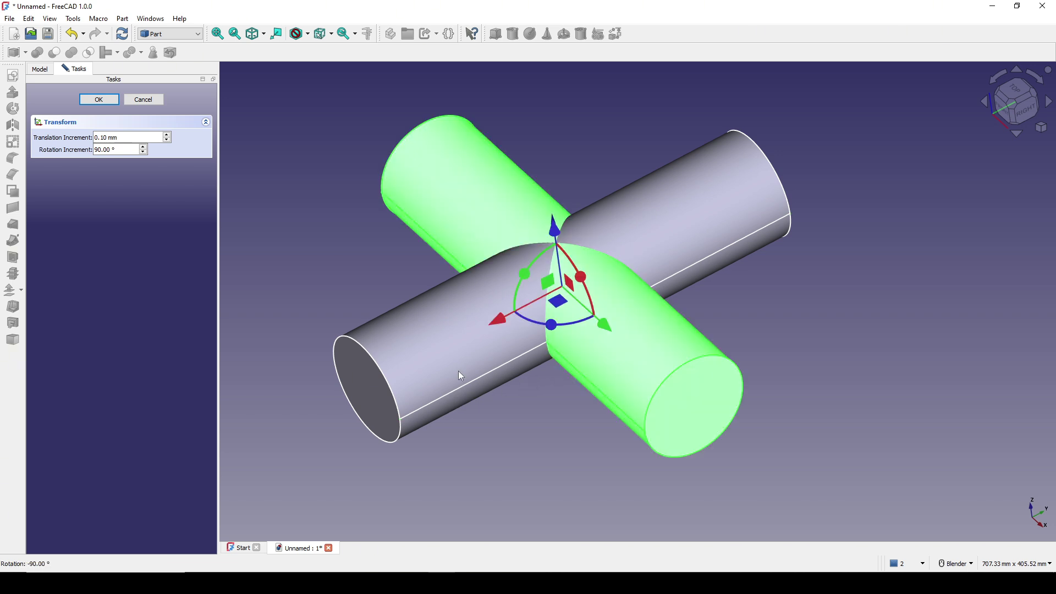
pyautogui.moveTo(458, 371); pyautogui.dragTo(464, 301, button='middle')
pyautogui.click(99, 99)
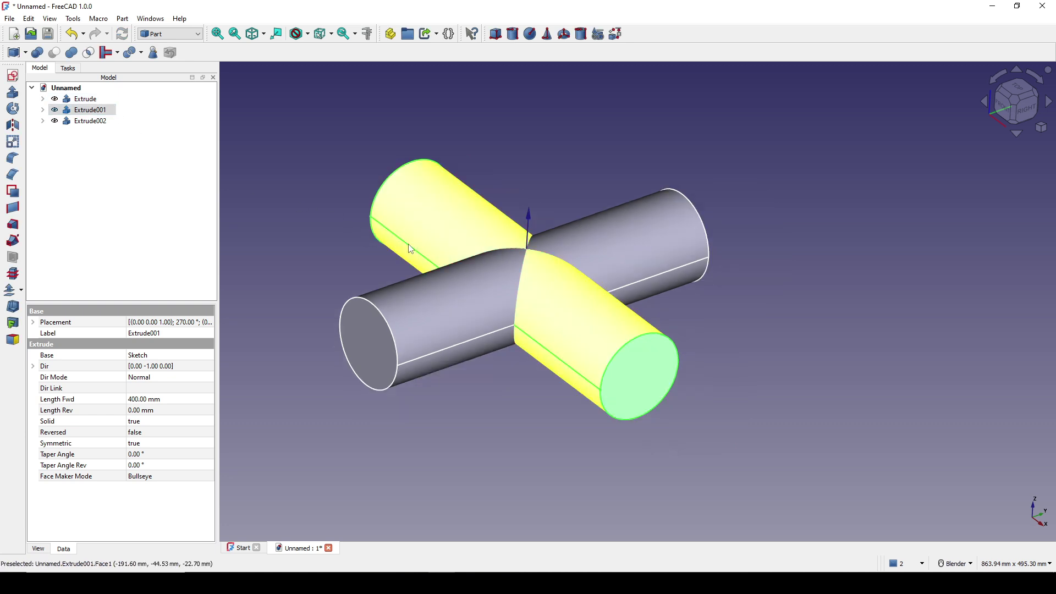
# Step: Transform the second copy, Extrude002, by rotating it -90° about the X axis so it stands vertically
pyautogui.click(91, 122)
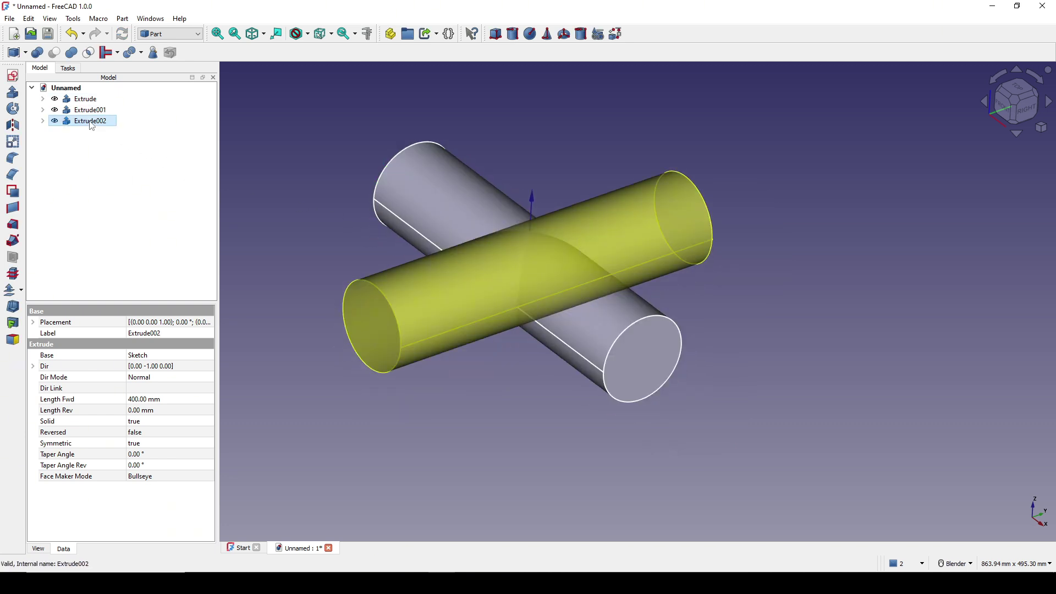
pyautogui.rightClick(91, 125)
pyautogui.click(127, 130)
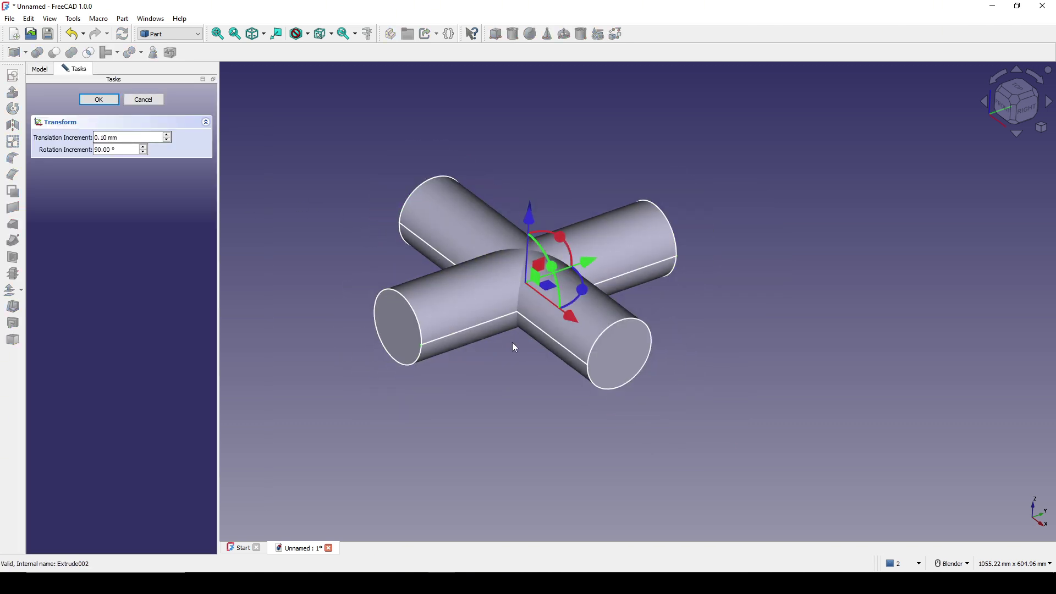
pyautogui.moveTo(512, 342); pyautogui.dragTo(440, 326, button='middle')
pyautogui.scroll(1, 440, 326)
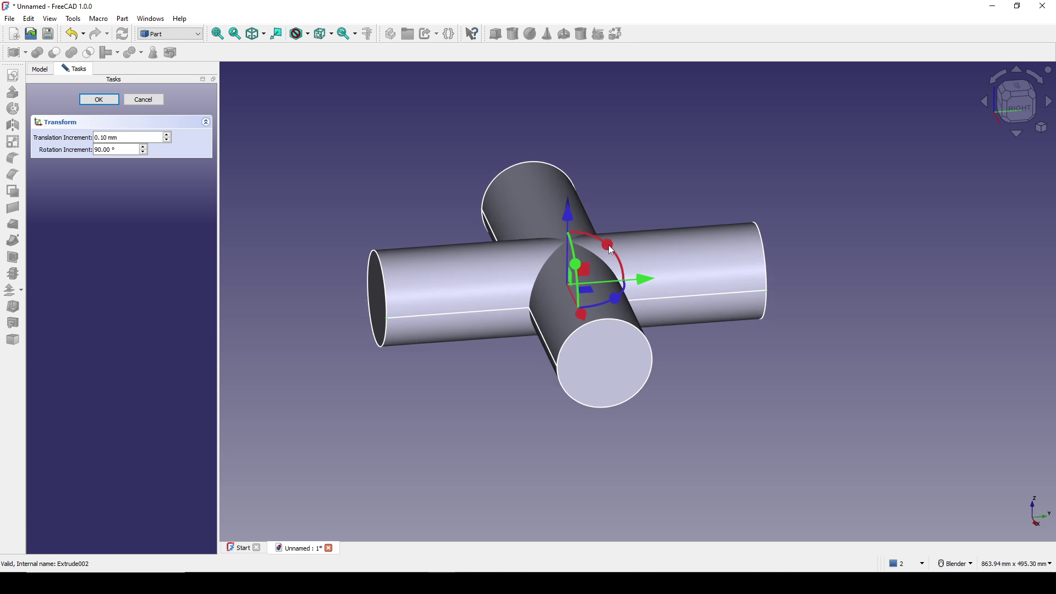
pyautogui.moveTo(611, 251); pyautogui.dragTo(615, 254)
pyautogui.moveTo(660, 351); pyautogui.dragTo(650, 415)
pyautogui.moveTo(644, 395); pyautogui.dragTo(661, 402, button='middle')
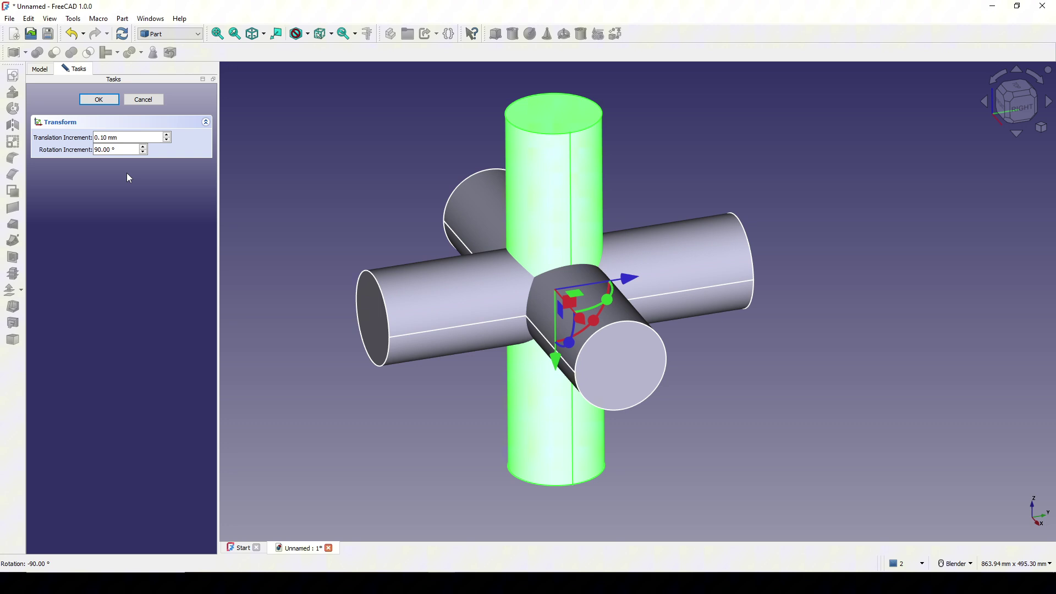
pyautogui.click(99, 100)
pyautogui.scroll(-2, 577, 286)
pyautogui.click(765, 252)
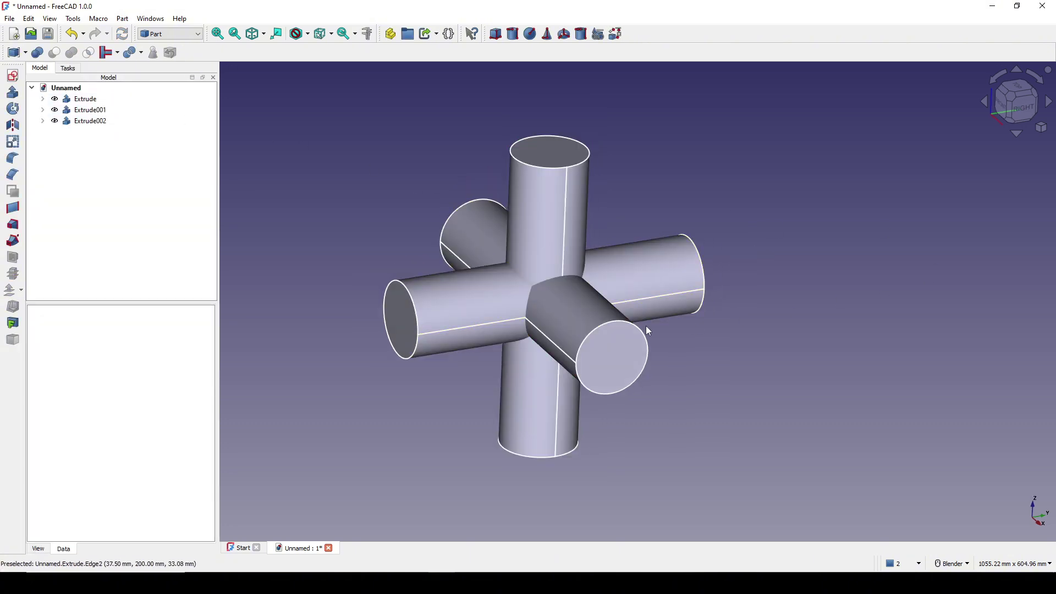
pyautogui.moveTo(645, 326); pyautogui.dragTo(467, 299, button='middle')
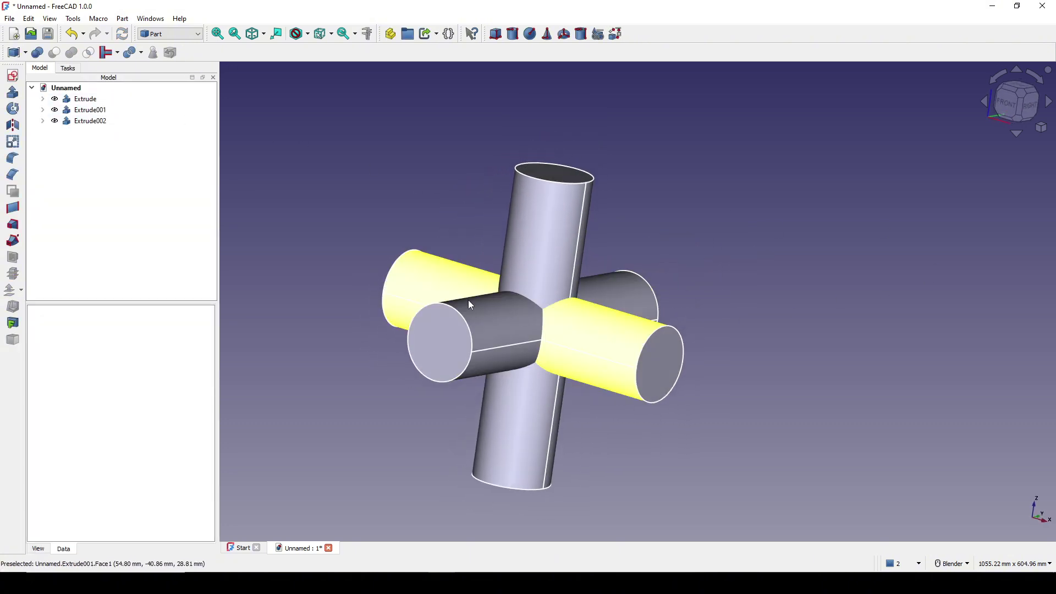
# Step: Turn off the Solid property for all three extruded cylinders, Extrude, Extrude001 and Extrude002, making them open surface tubes
pyautogui.moveTo(511, 245); pyautogui.dragTo(585, 275, button='middle')
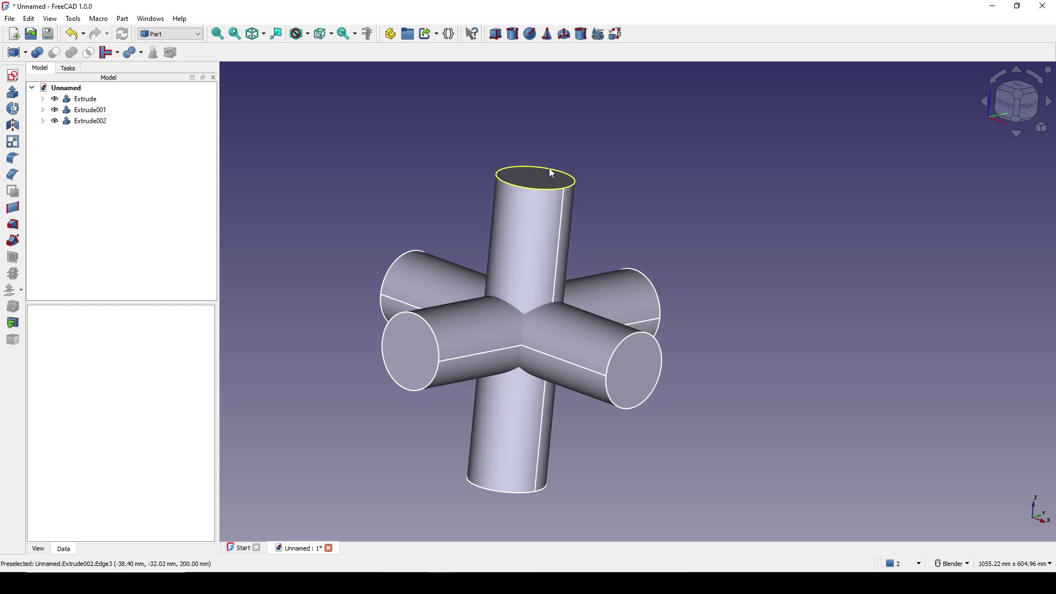
pyautogui.moveTo(616, 235); pyautogui.dragTo(606, 229, button='middle')
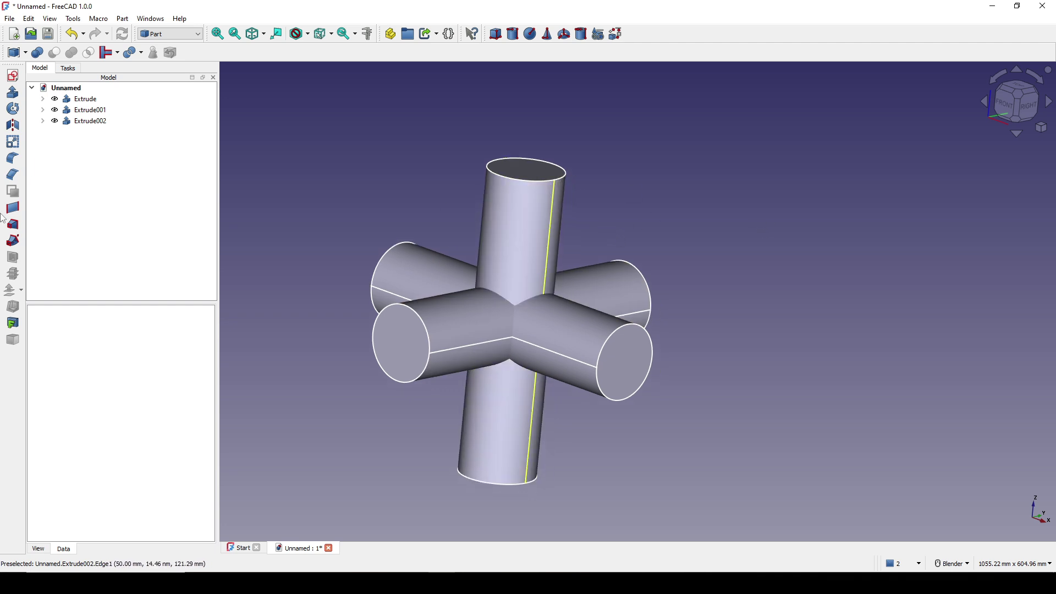
pyautogui.click(84, 99)
pyautogui.keyDown('shift'); pyautogui.click(84, 125); pyautogui.keyUp('shift')
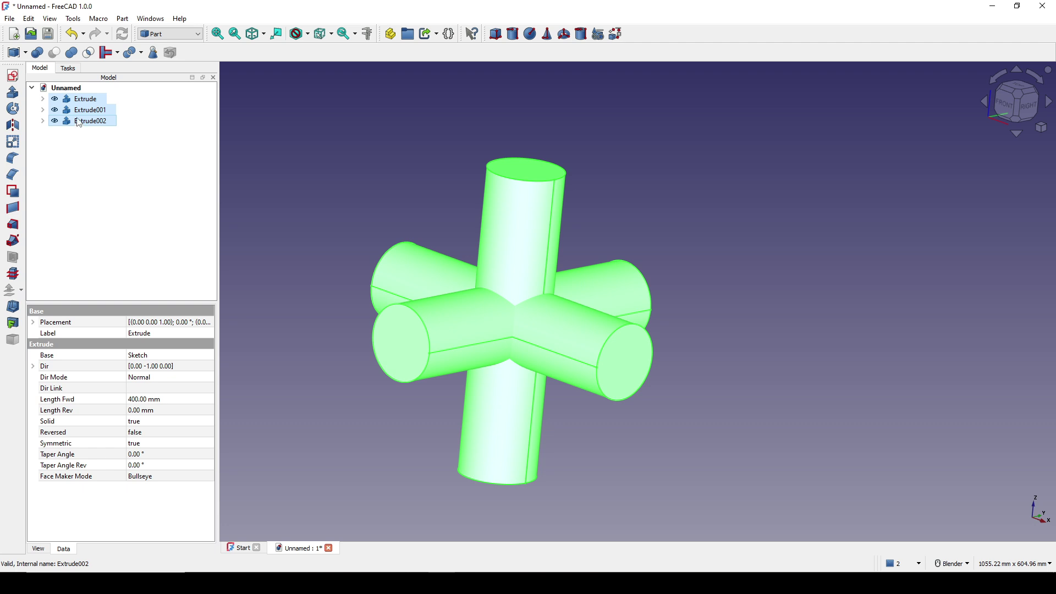
pyautogui.click(101, 424)
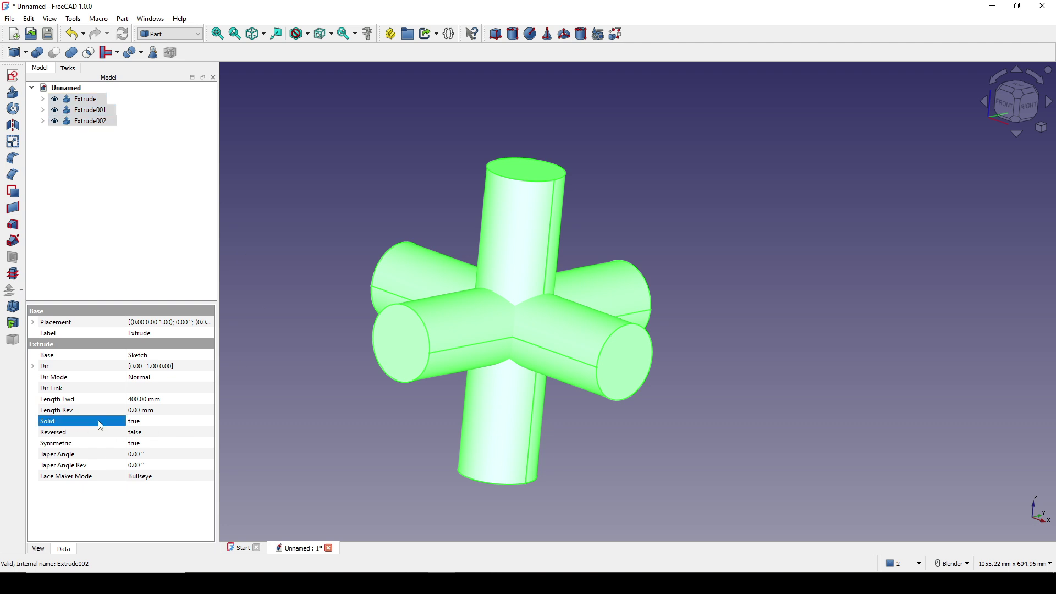
pyautogui.click(152, 422)
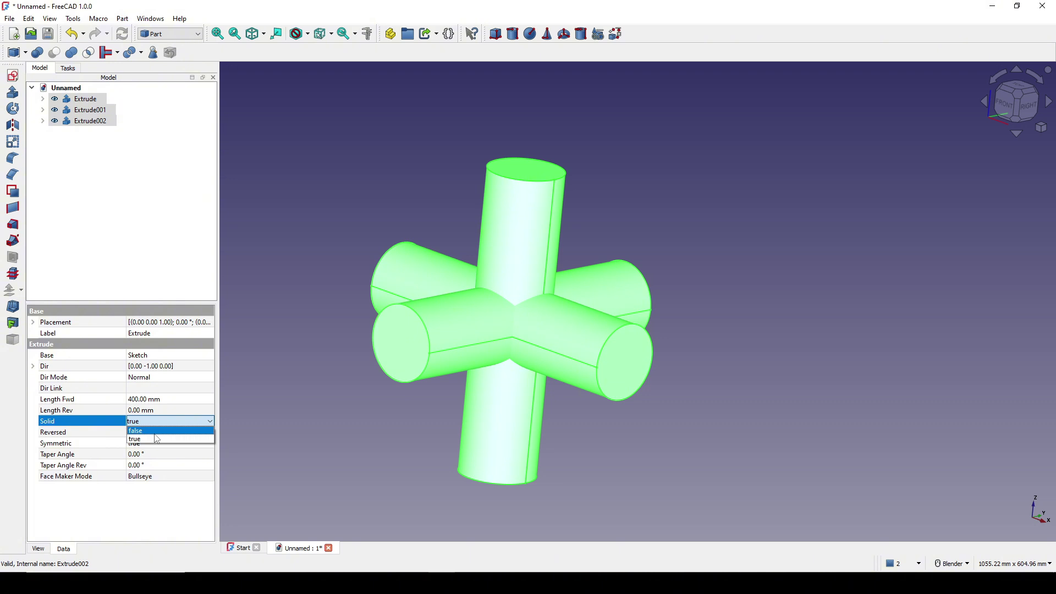
pyautogui.click(154, 439)
pyautogui.click(368, 422)
pyautogui.moveTo(587, 199); pyautogui.dragTo(561, 204, button='middle')
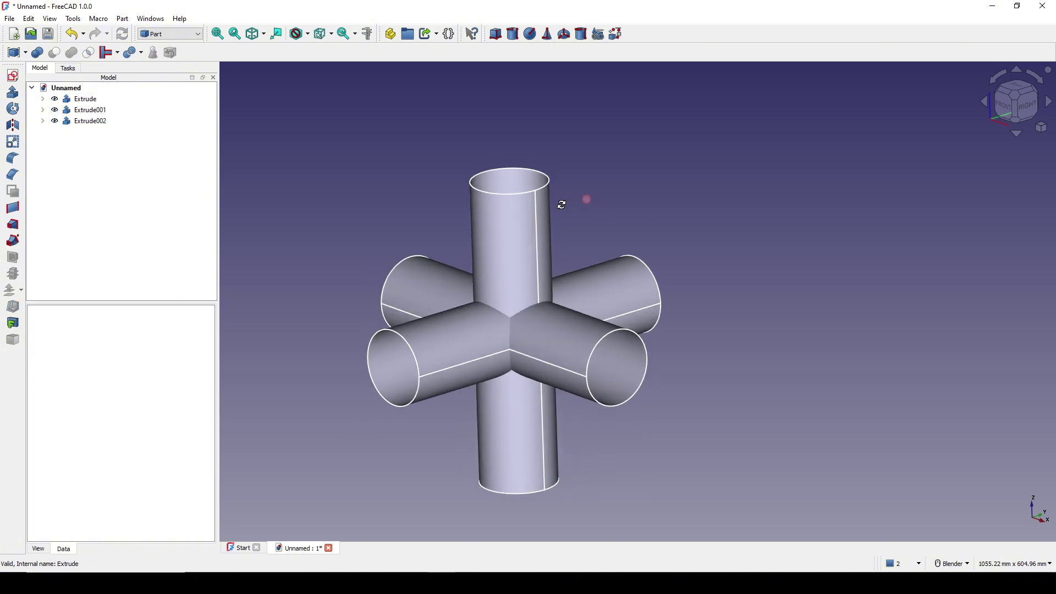
pyautogui.moveTo(649, 235); pyautogui.dragTo(688, 224, button='middle')
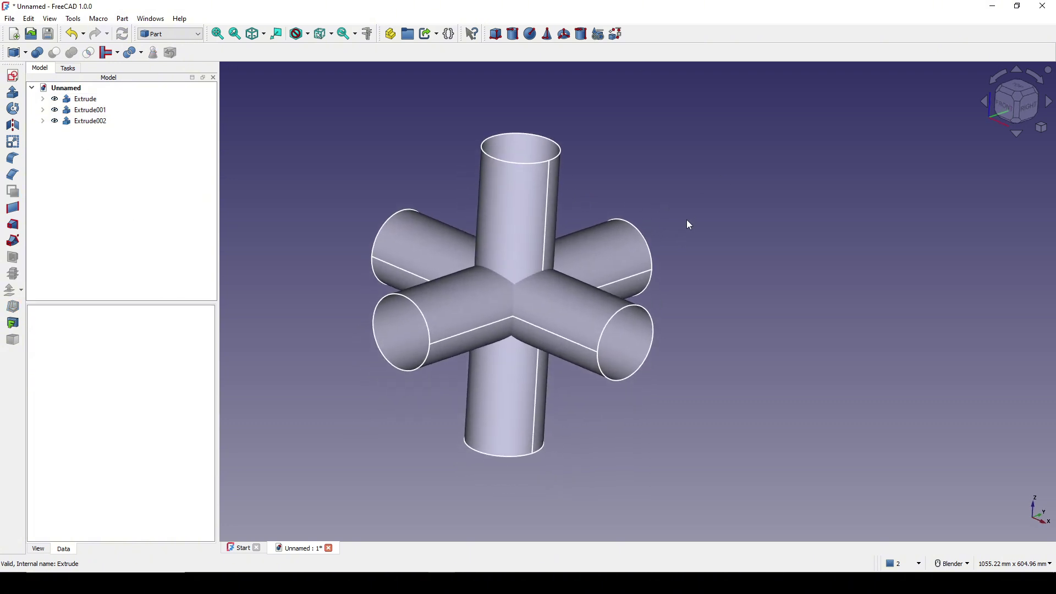
pyautogui.press('Print')
pyautogui.moveTo(249, 67); pyautogui.dragTo(814, 509)
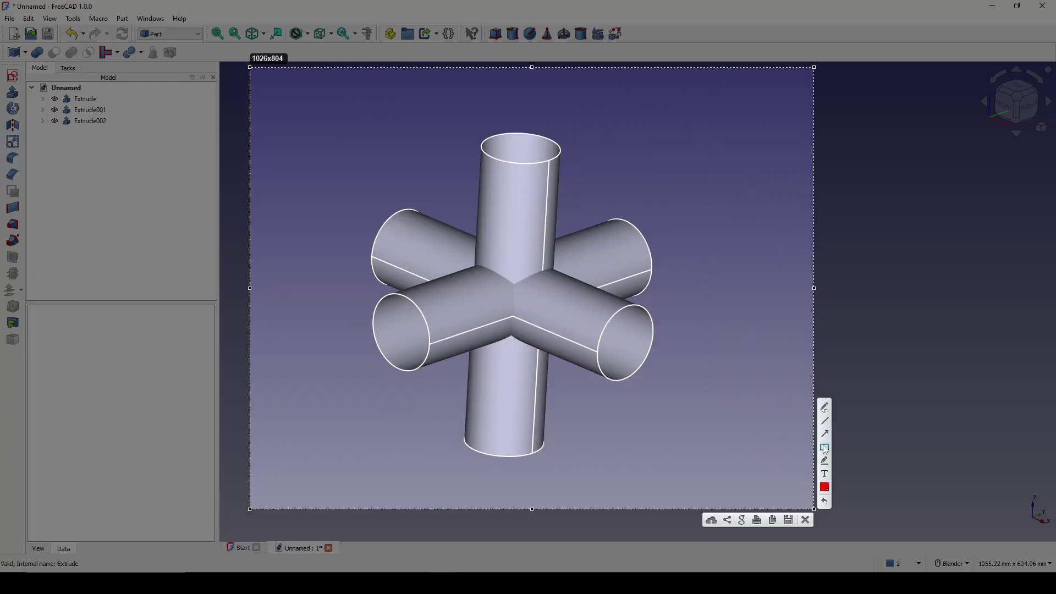
pyautogui.moveTo(456, 223); pyautogui.dragTo(569, 362)
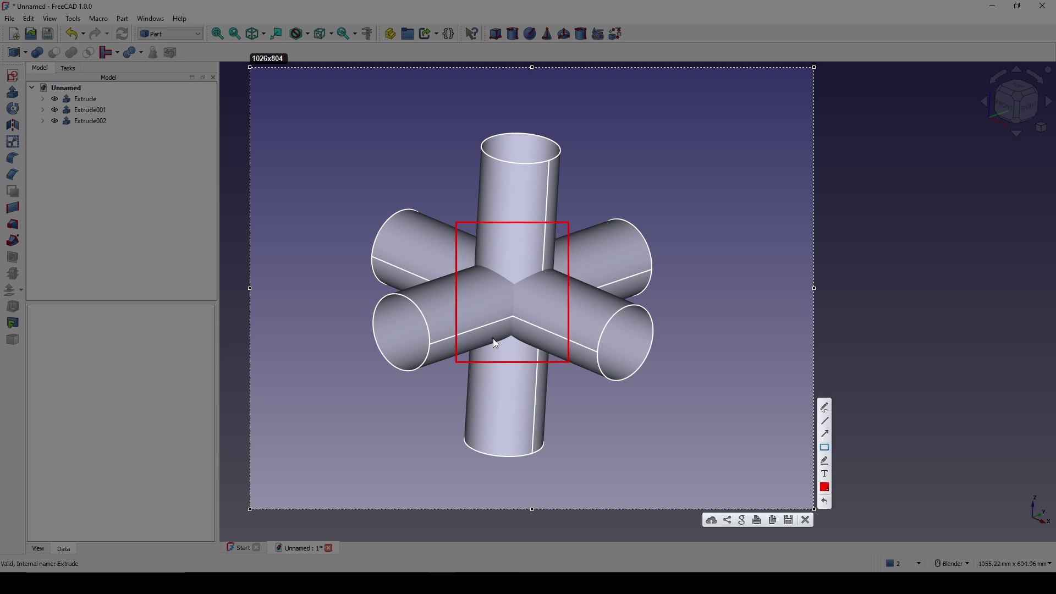
pyautogui.press('Escape')
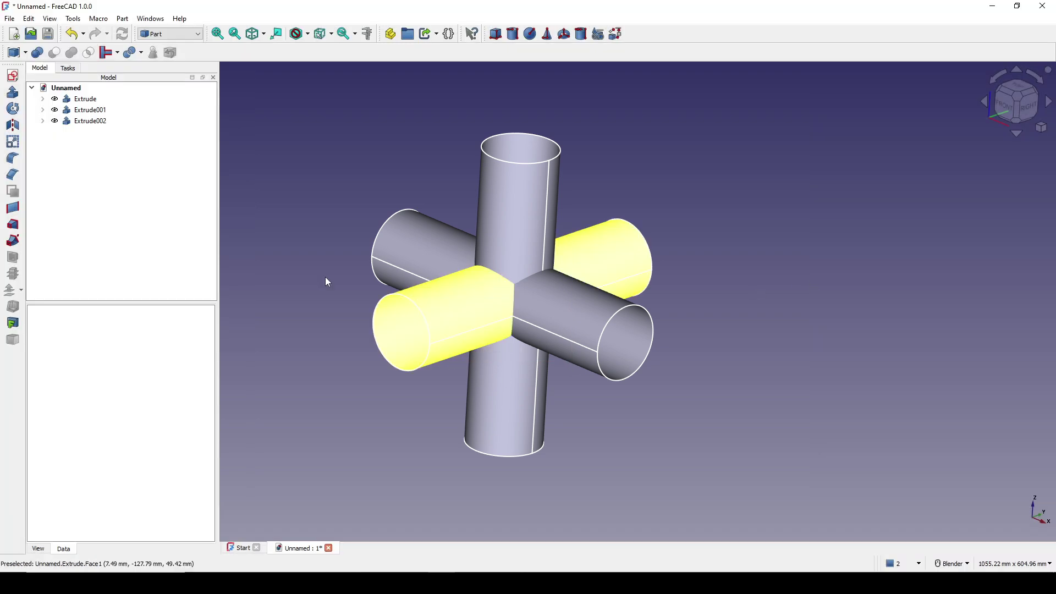
# Step: Create a sketch on the XY plane and draw a rectangle centred on the origin, about 202 mm wide and 217 mm high
pyautogui.click(13, 75)
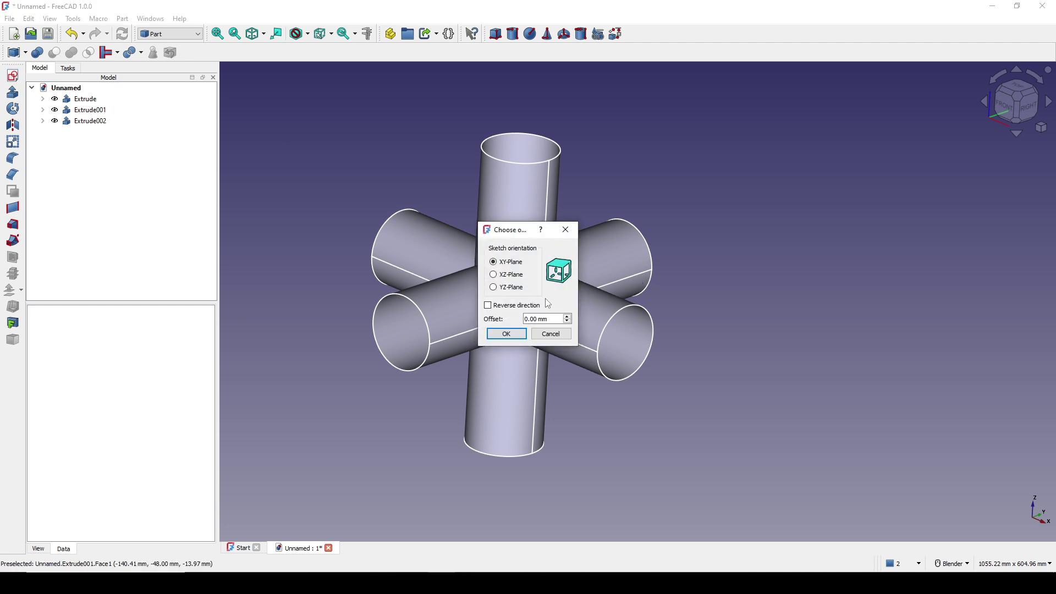
pyautogui.click(507, 333)
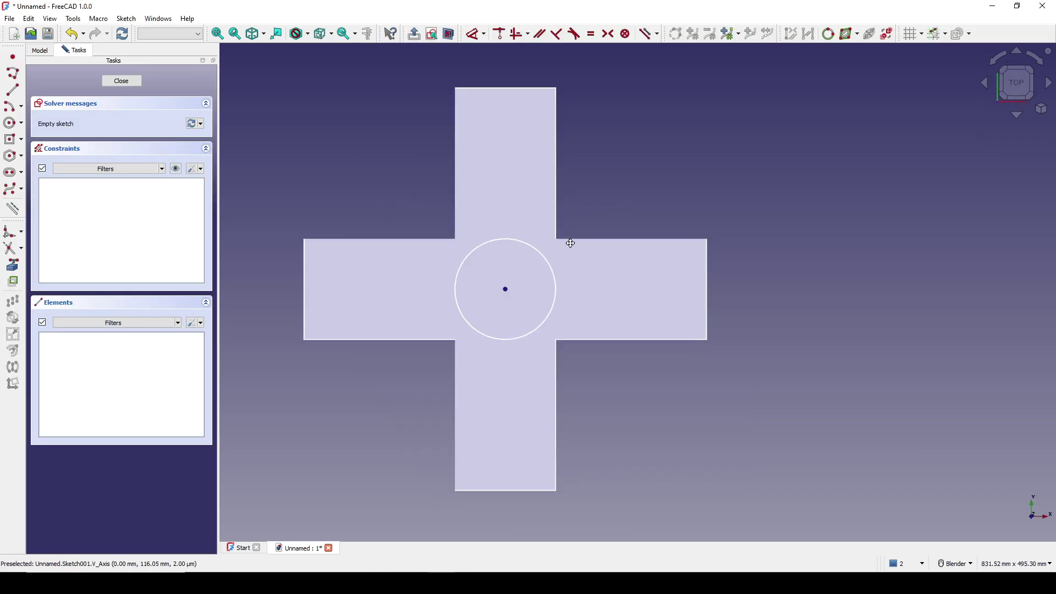
pyautogui.click(20, 144)
pyautogui.click(81, 154)
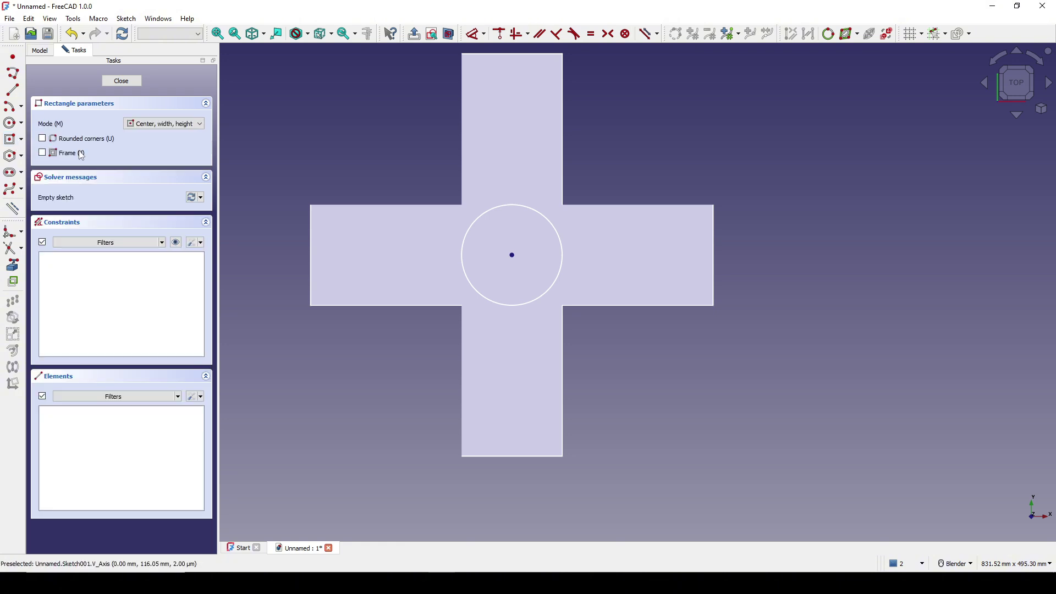
pyautogui.click(512, 255)
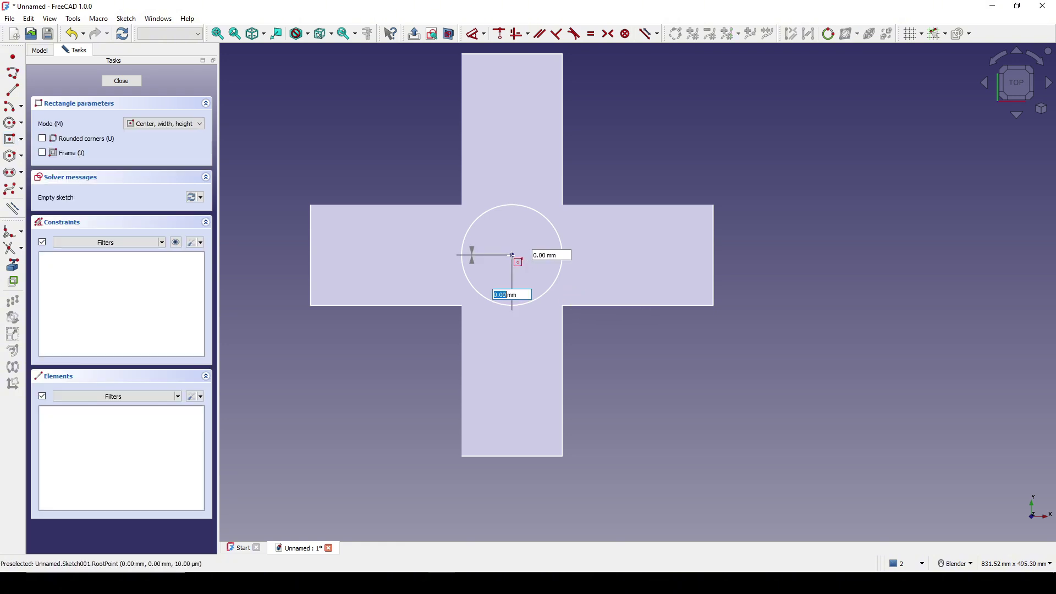
pyautogui.click(612, 147)
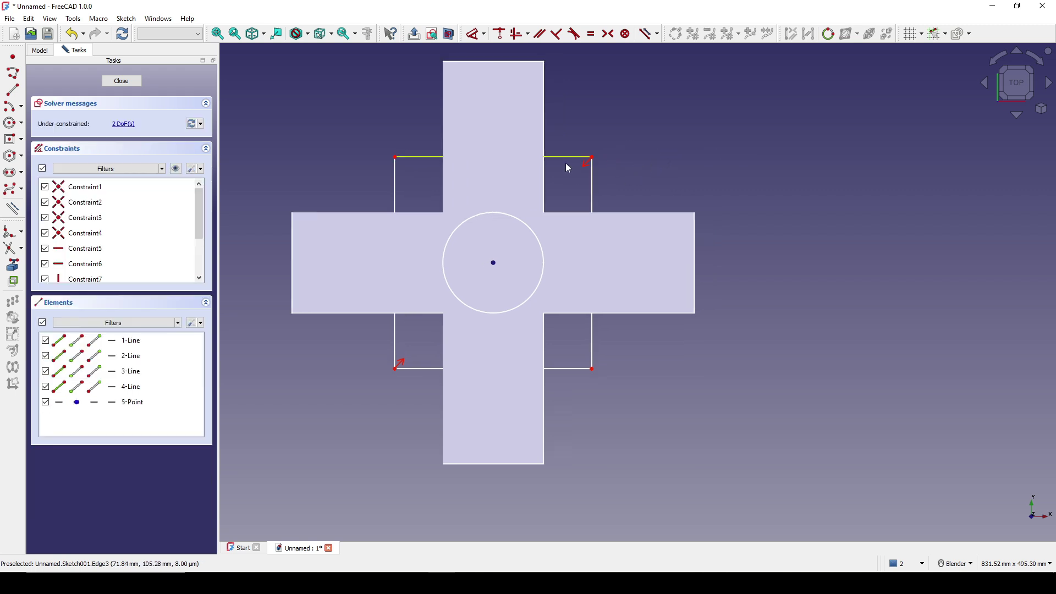
# Step: Constrain two adjacent rectangle sides as equal, dimension the upper edge to 200 mm, and close the sketch
pyautogui.click(566, 158)
pyautogui.click(592, 190)
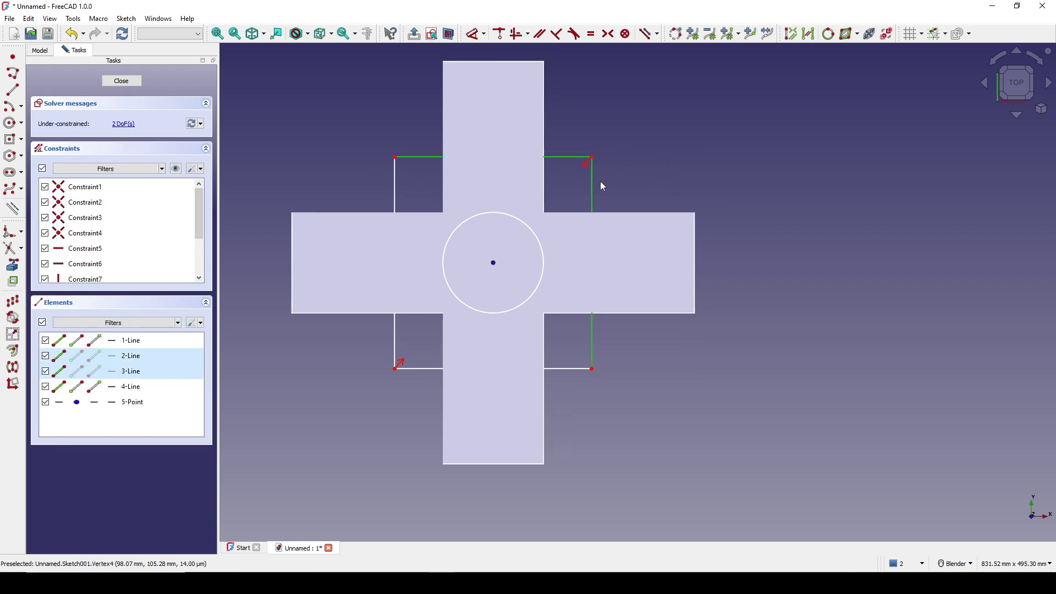
pyautogui.press('e')
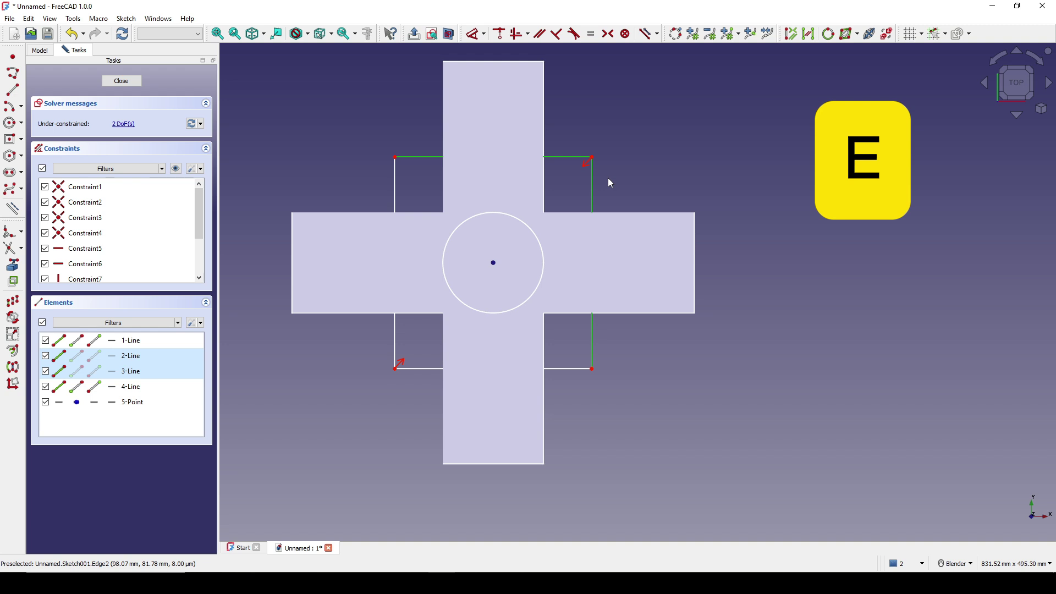
pyautogui.scroll(1, 613, 182)
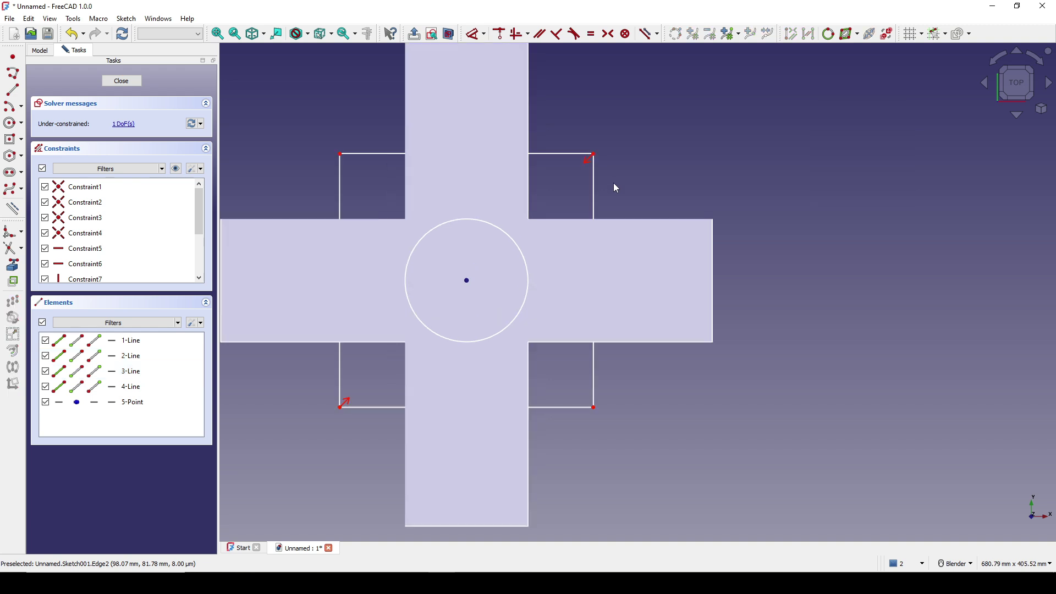
pyautogui.click(561, 157)
pyautogui.press('d')
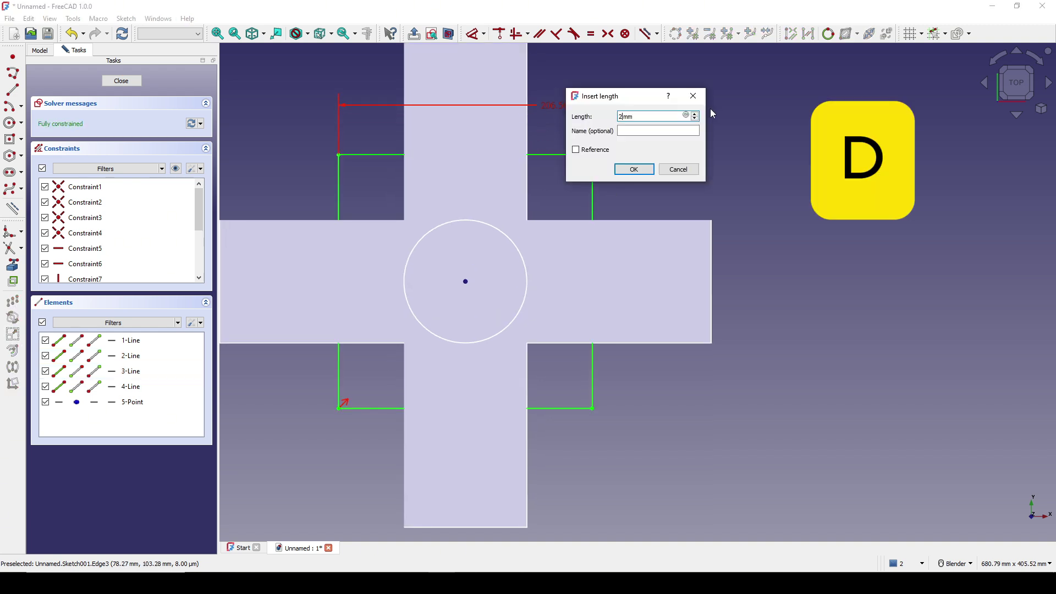
pyautogui.write('200')
pyautogui.click(634, 169)
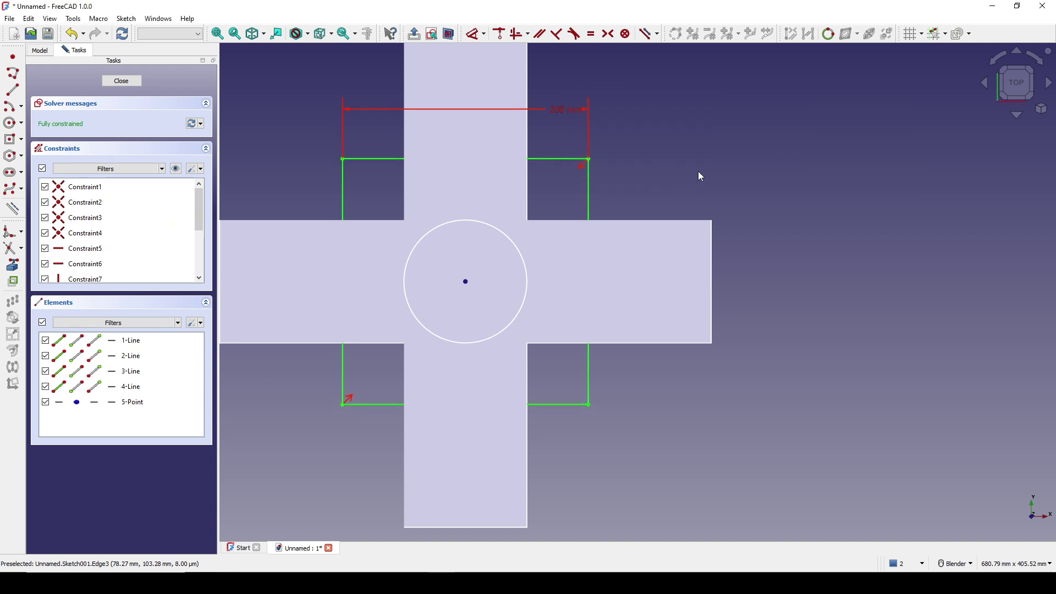
pyautogui.scroll(-1, 698, 171)
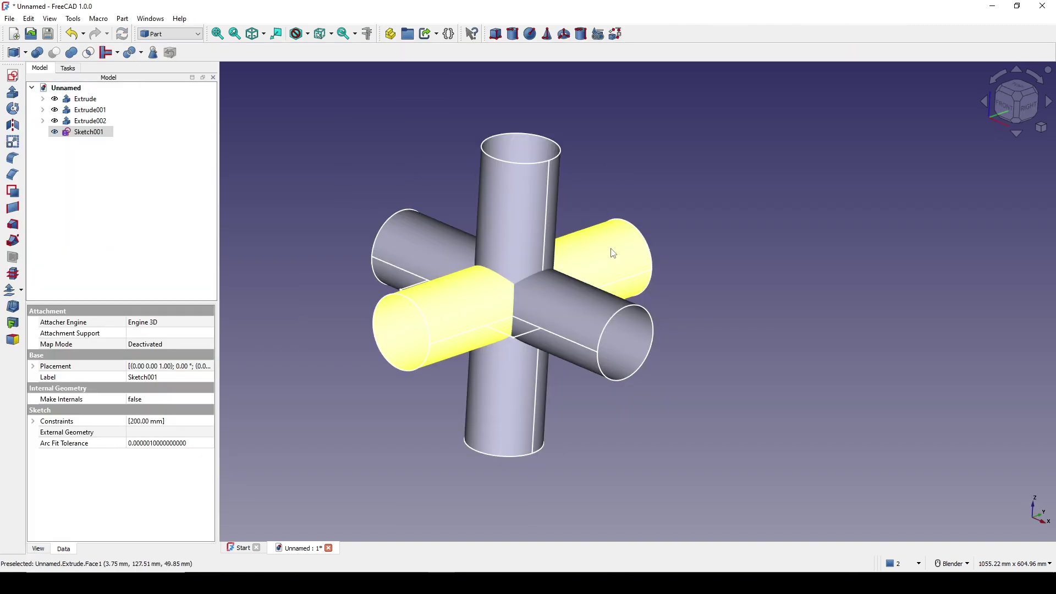
# Step: Extrude the square sketch symmetrically along its normal by 200 mm into a solid cube
pyautogui.scroll(2, 601, 292)
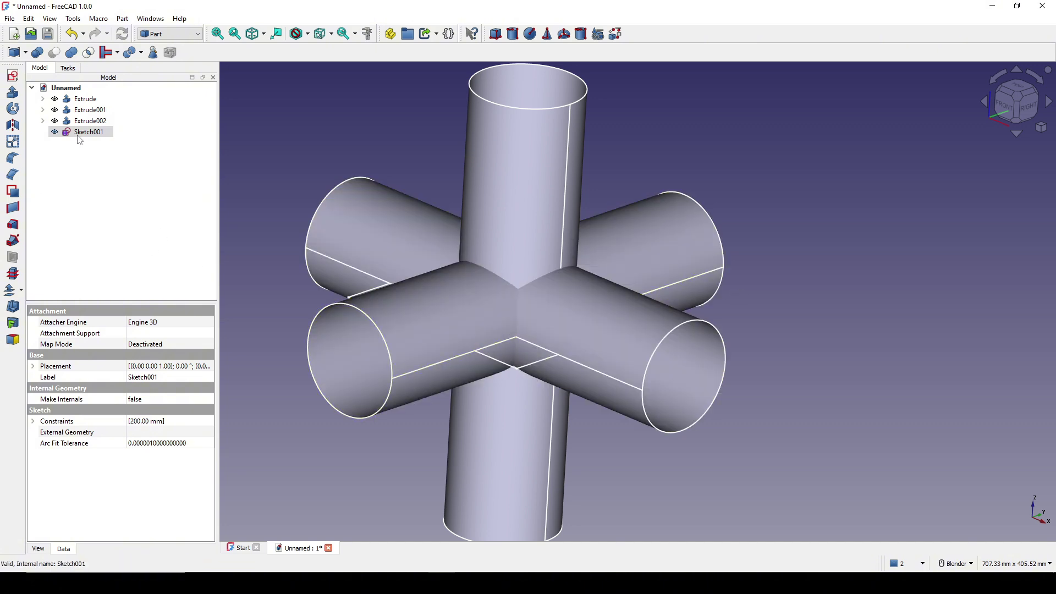
pyautogui.click(13, 92)
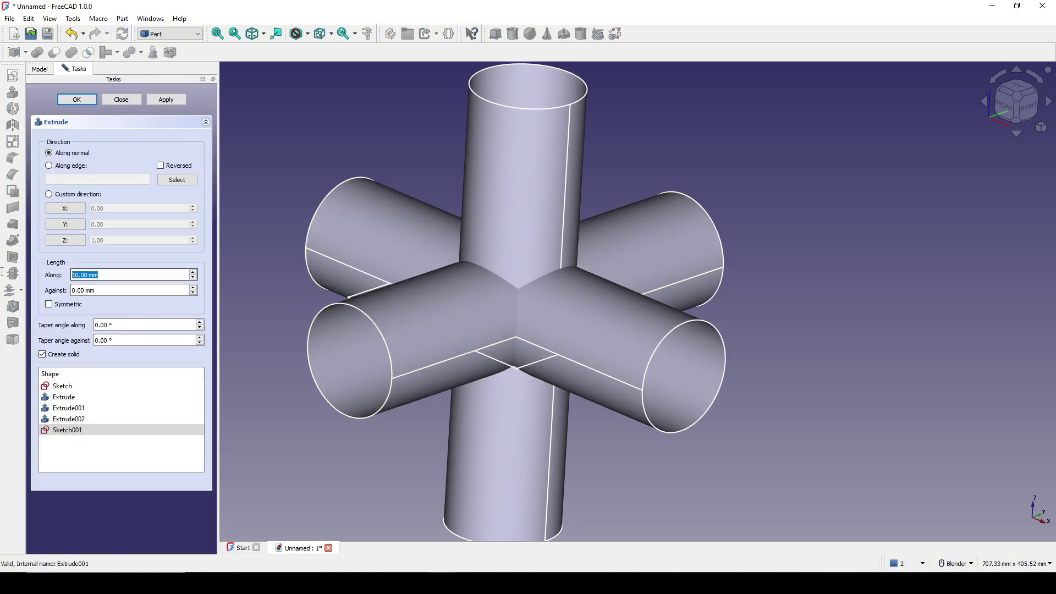
pyautogui.write('2')
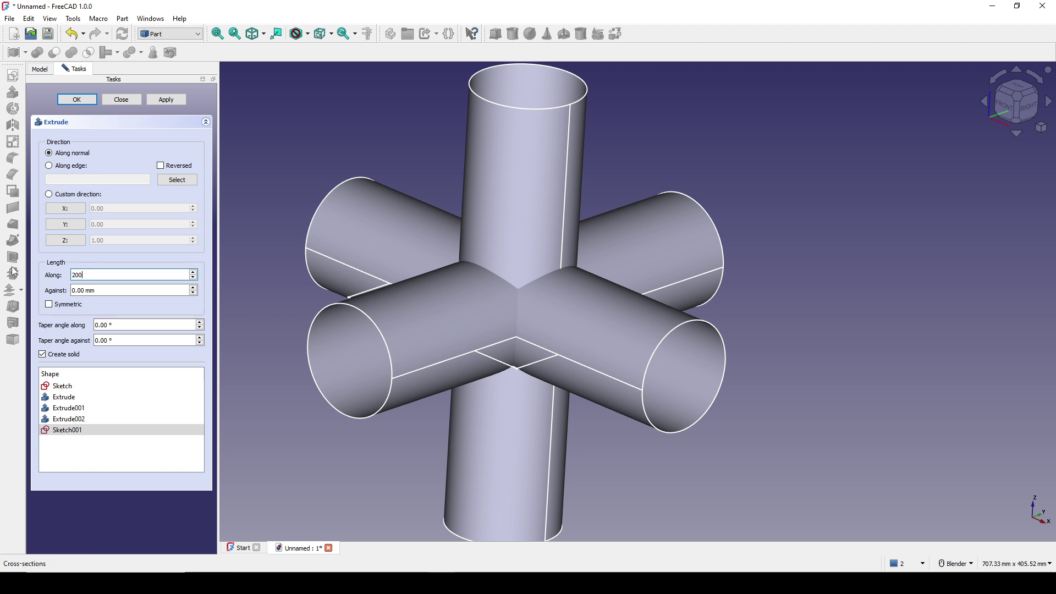
pyautogui.write('00')
pyautogui.click(49, 304)
pyautogui.click(77, 99)
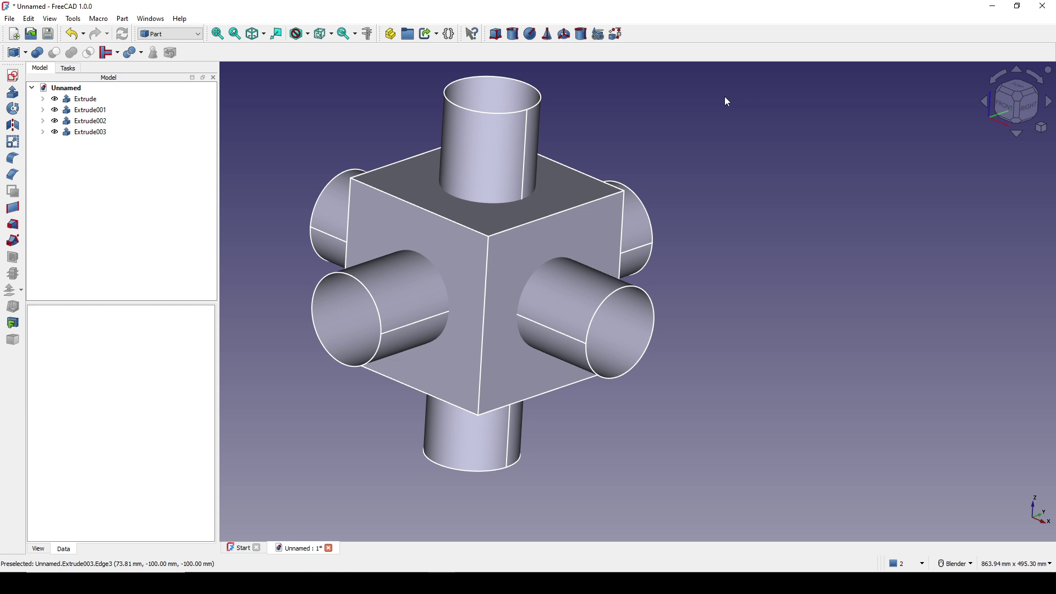
# Step: Rename the extruded cube to Cutter
pyautogui.click(86, 132)
pyautogui.rightClick(88, 131)
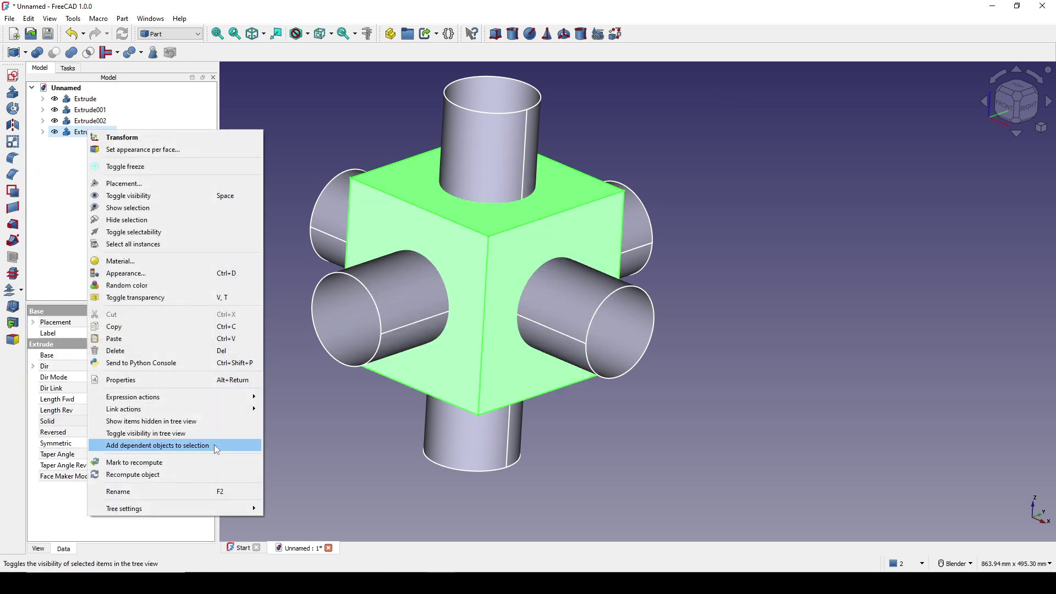
pyautogui.click(179, 492)
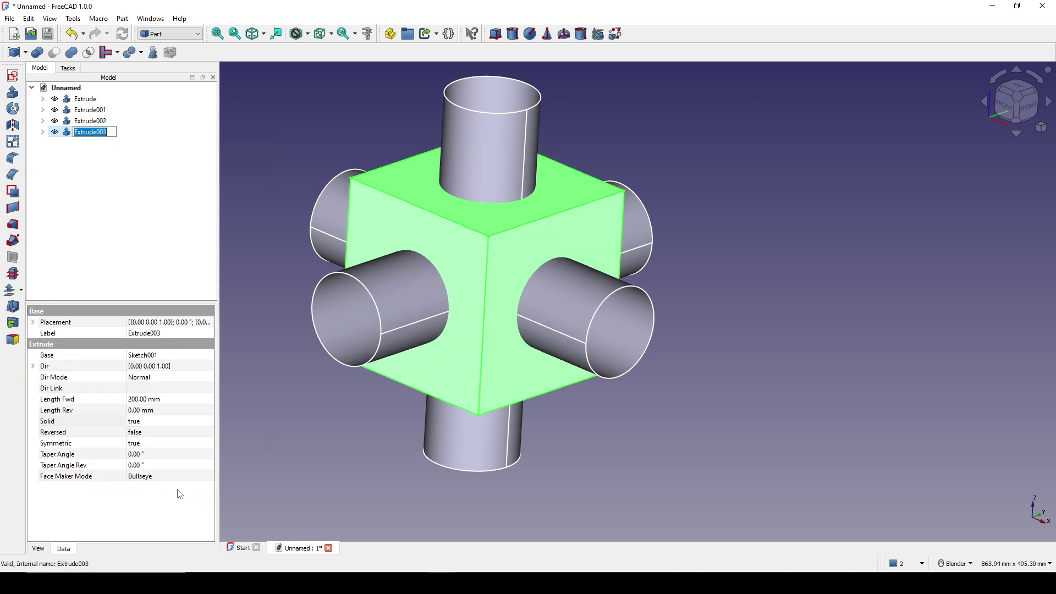
pyautogui.write('Cutter')
pyautogui.press('Return')
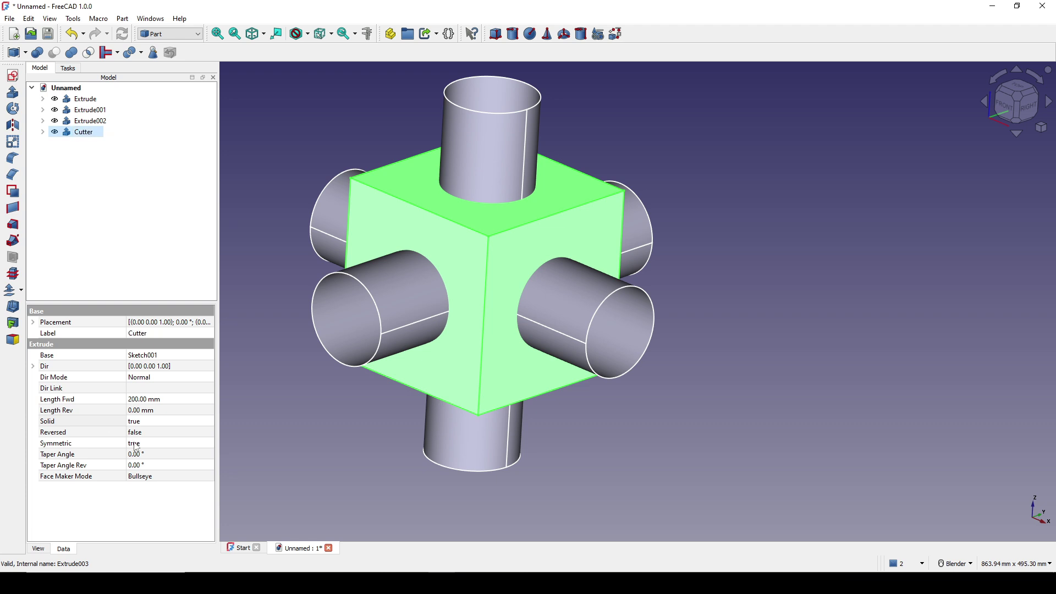
pyautogui.click(864, 400)
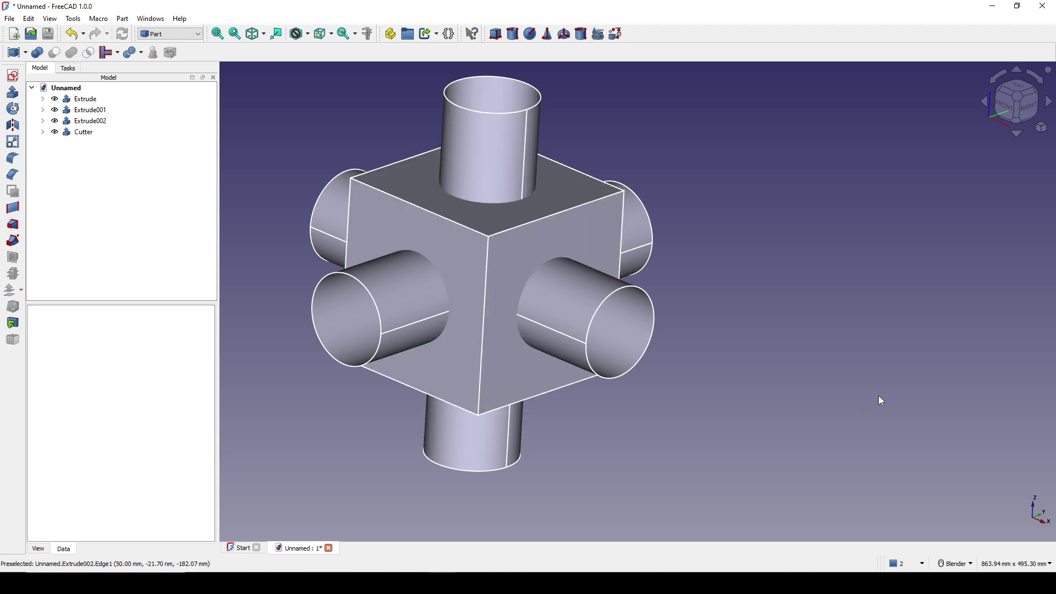
# Step: Combine the three tubes, Extrude, Extrude001 and Extrude002, into one compound
pyautogui.click(86, 100)
pyautogui.keyDown('shift'); pyautogui.click(88, 122); pyautogui.keyUp('shift')
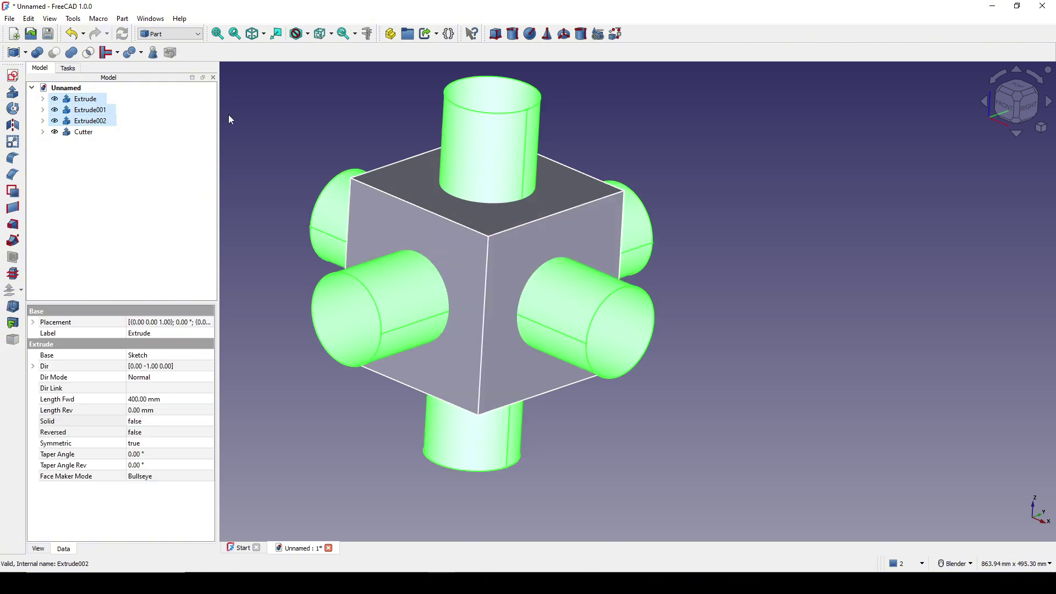
pyautogui.click(122, 18)
pyautogui.moveTo(194, 270)
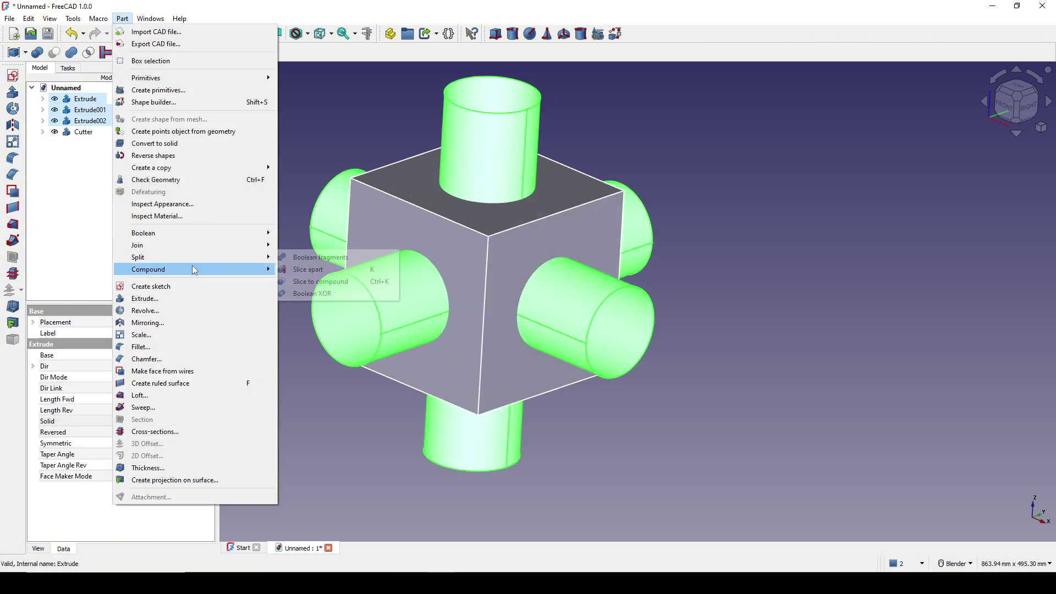
pyautogui.click(333, 270)
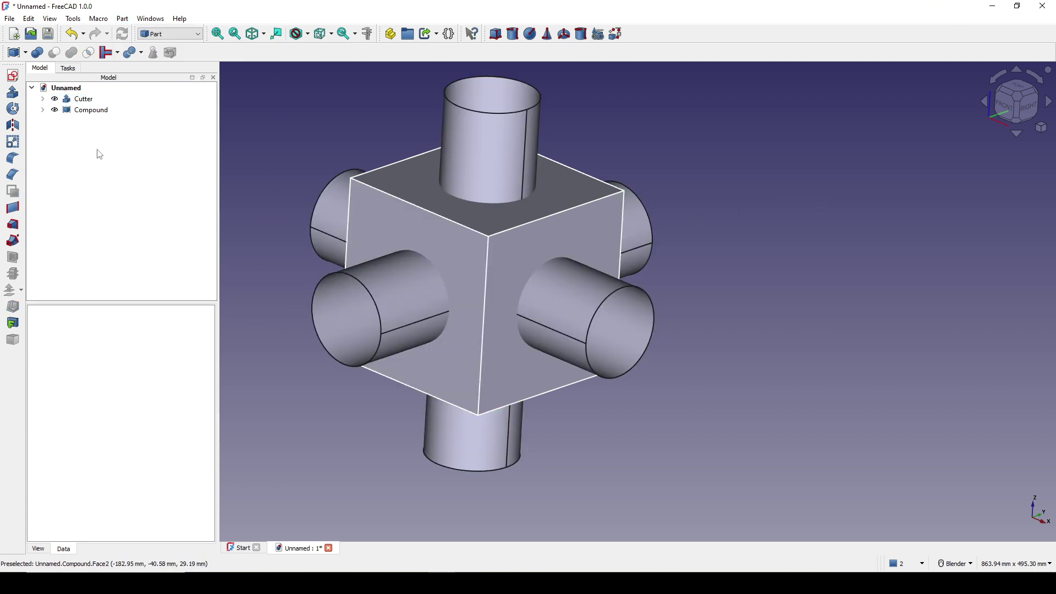
# Step: Subtract the Cutter cube from the tube compound with a Boolean cut
pyautogui.click(86, 113)
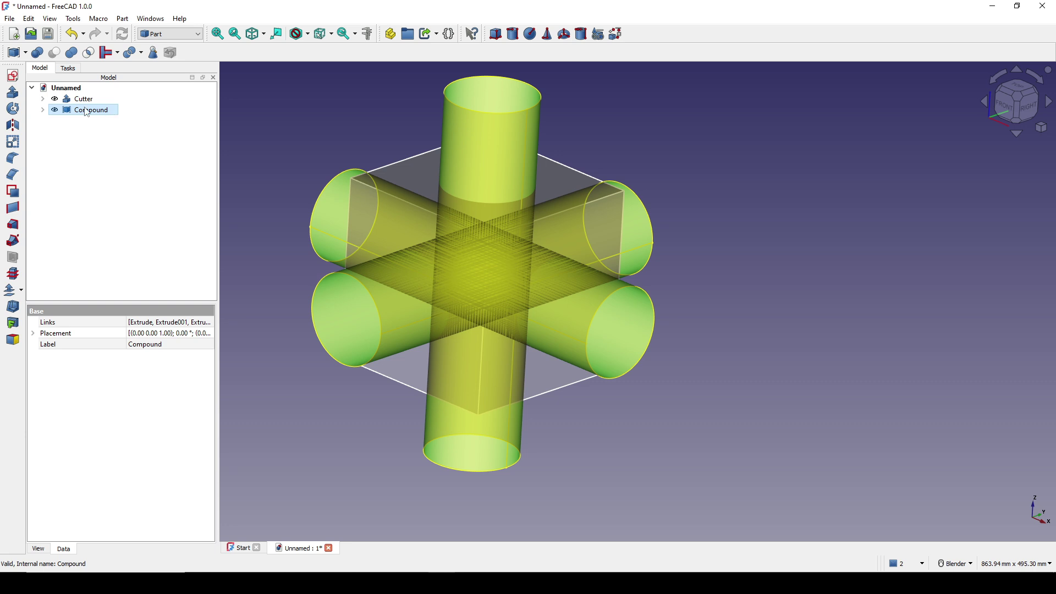
pyautogui.keyDown('ctrl'); pyautogui.click(86, 101); pyautogui.keyUp('ctrl')
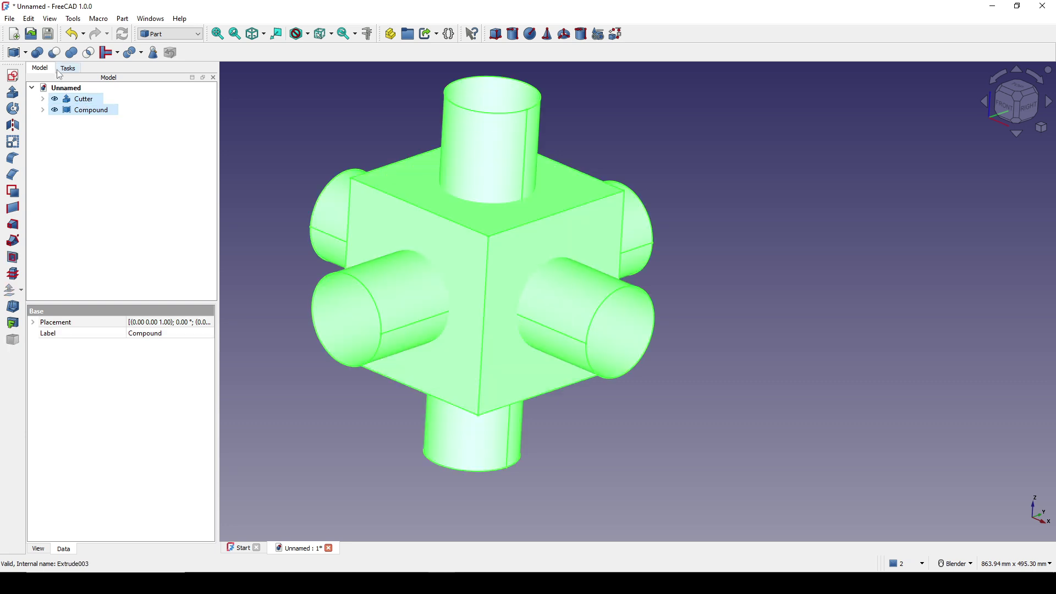
pyautogui.click(54, 53)
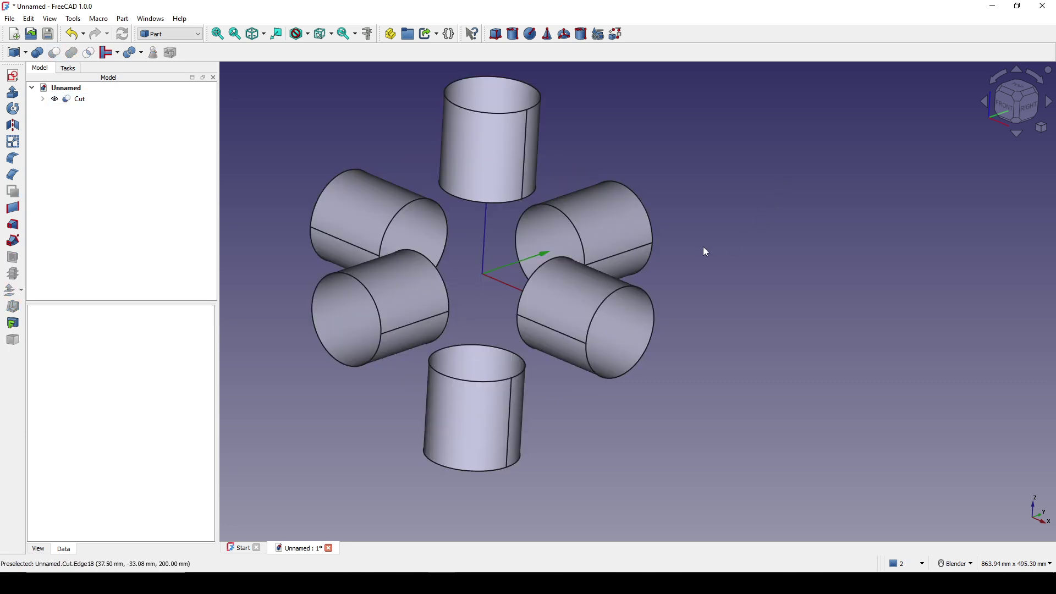
# Step: Mark the tube walls and the blend curves joining neighbouring tubes with red pen strokes on a screen capture, and discard the capture
pyautogui.moveTo(703, 247); pyautogui.dragTo(831, 199, button='middle')
pyautogui.press('Print')
pyautogui.moveTo(260, 25); pyautogui.dragTo(751, 508)
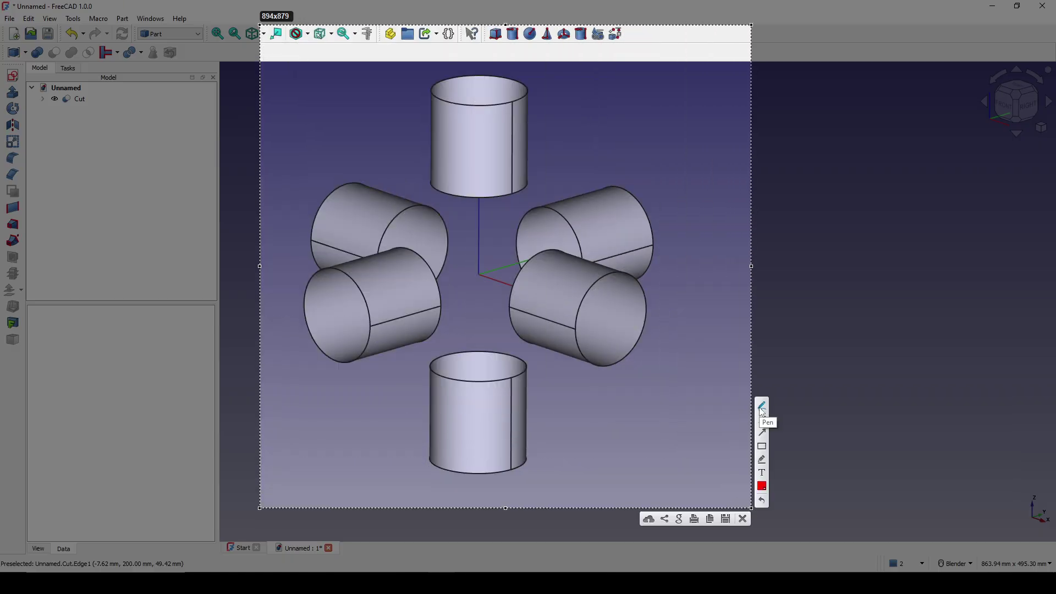
pyautogui.moveTo(342, 275); pyautogui.dragTo(437, 238)
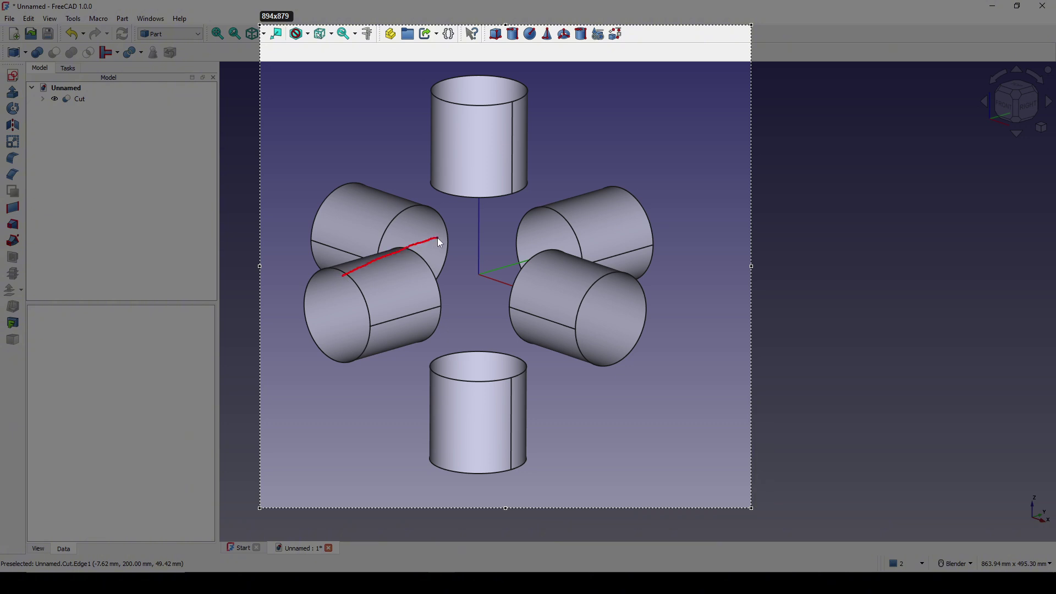
pyautogui.moveTo(351, 360); pyautogui.dragTo(461, 334)
pyautogui.moveTo(277, 332); pyautogui.dragTo(462, 281)
pyautogui.moveTo(451, 95)
pyautogui.mouseDown()
pyautogui.moveTo(439, 165)
pyautogui.moveTo(448, 211)
pyautogui.mouseUp()
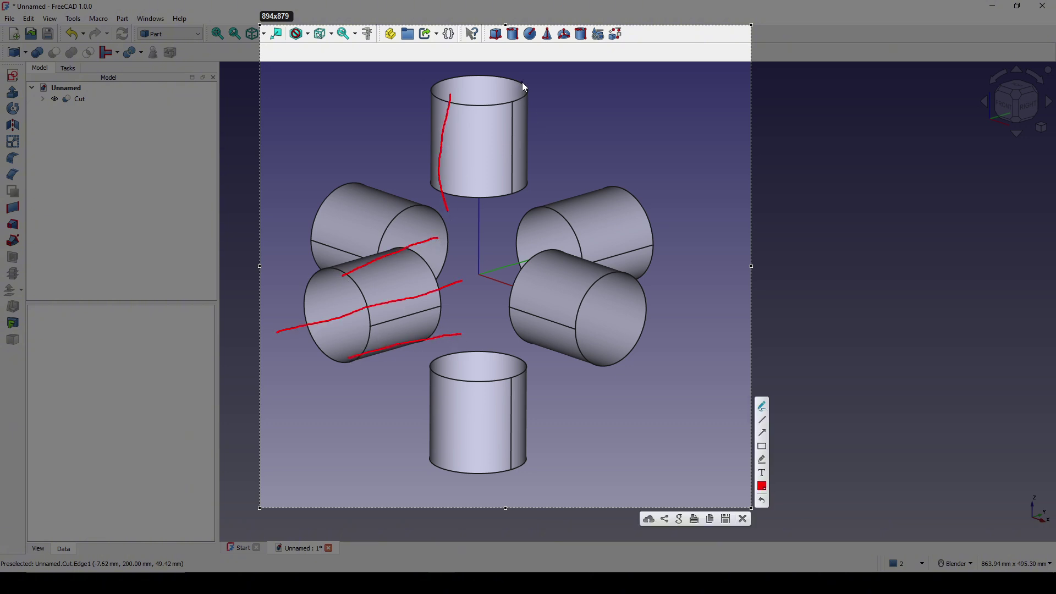
pyautogui.moveTo(520, 83); pyautogui.dragTo(529, 198)
pyautogui.moveTo(472, 69)
pyautogui.mouseDown()
pyautogui.moveTo(481, 208)
pyautogui.moveTo(441, 190)
pyautogui.mouseUp()
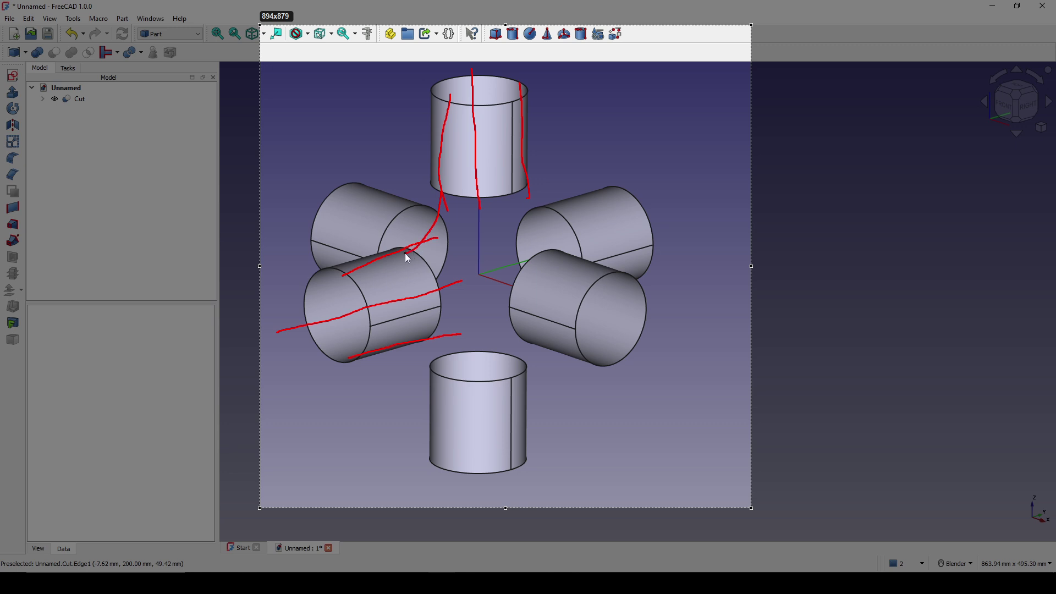
pyautogui.moveTo(405, 254); pyautogui.dragTo(400, 253)
pyautogui.moveTo(514, 188); pyautogui.dragTo(513, 202)
pyautogui.moveTo(537, 256); pyautogui.dragTo(538, 257)
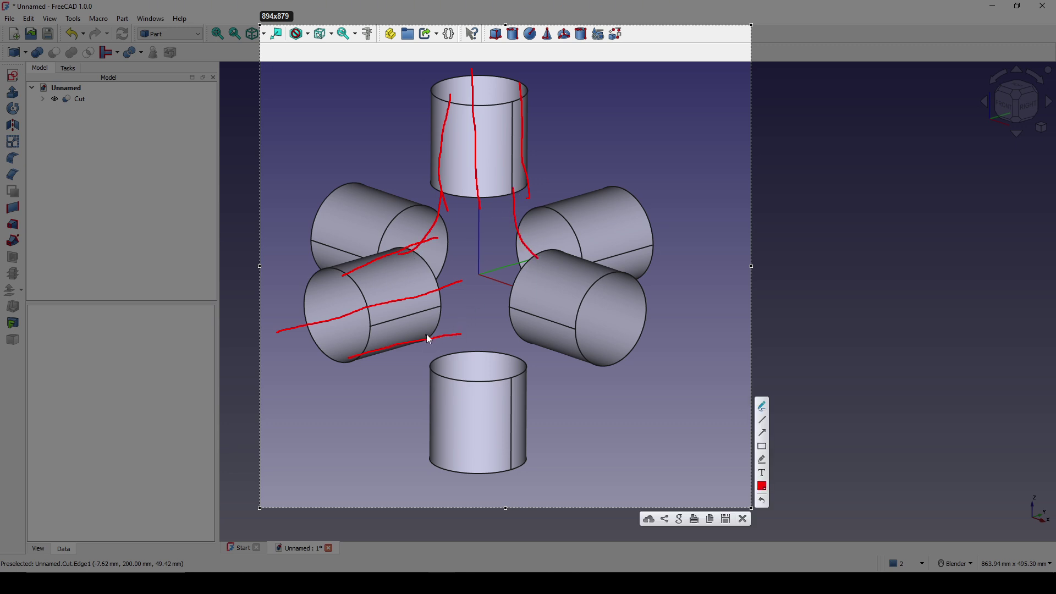
pyautogui.moveTo(433, 309); pyautogui.dragTo(514, 312)
pyautogui.moveTo(454, 210); pyautogui.dragTo(443, 258)
pyautogui.moveTo(474, 222); pyautogui.dragTo(461, 268)
pyautogui.moveTo(493, 234); pyautogui.dragTo(479, 276)
pyautogui.moveTo(510, 248)
pyautogui.mouseDown()
pyautogui.moveTo(495, 284)
pyautogui.moveTo(517, 284)
pyautogui.mouseUp()
pyautogui.press('Escape')
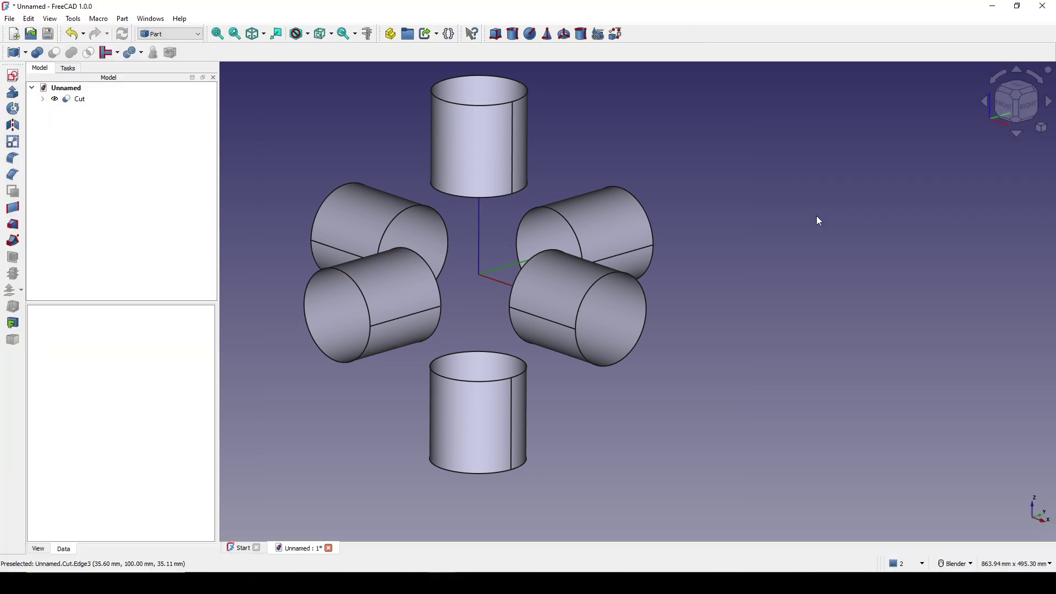
# Step: Expand the Cut and its compound down to the sketches beneath Extrude, Extrude001 and Extrude002
pyautogui.click(43, 99)
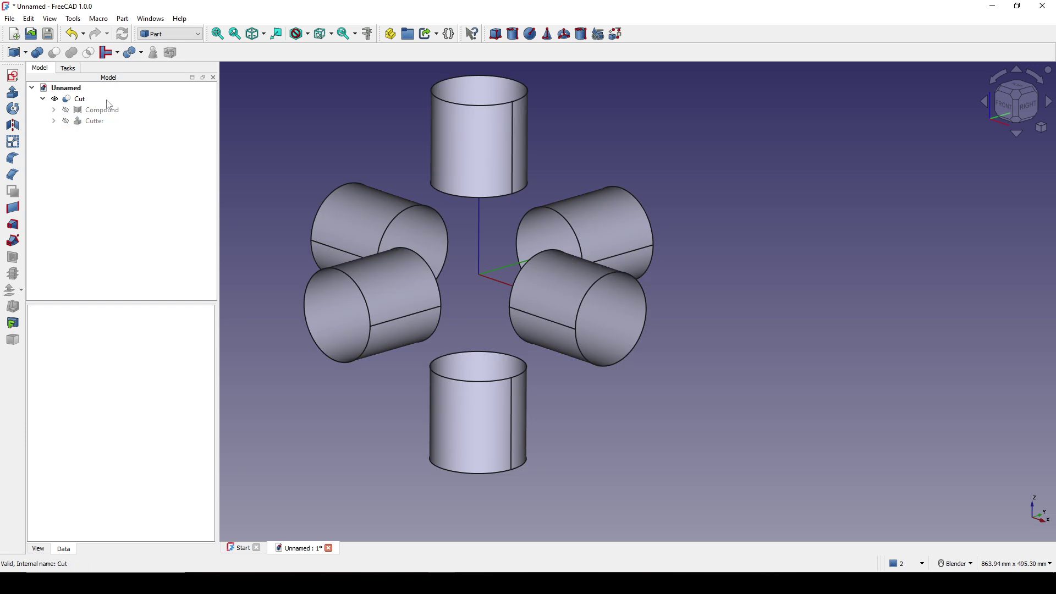
pyautogui.click(54, 111)
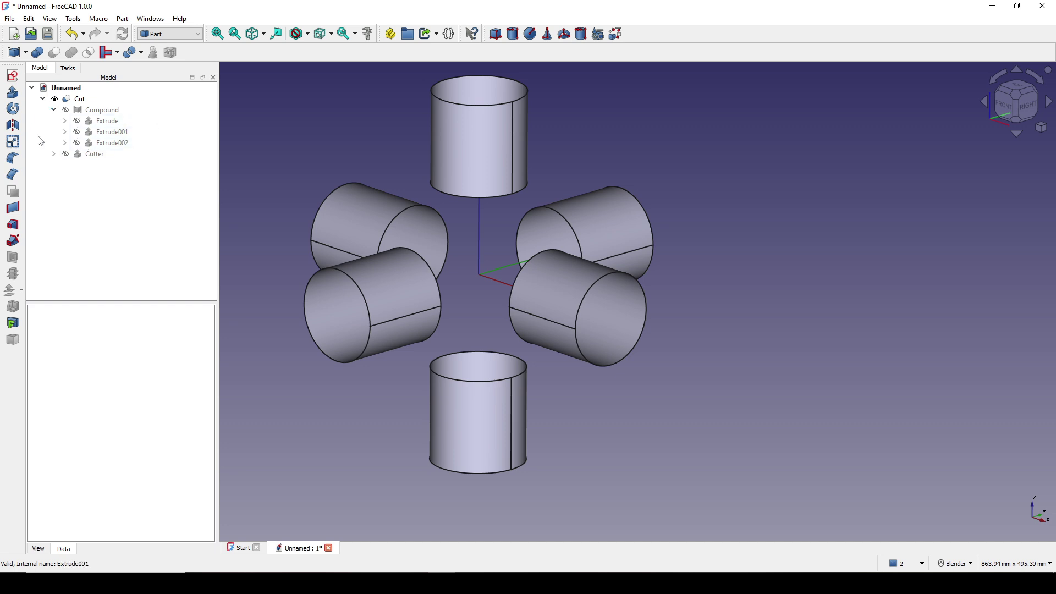
pyautogui.click(66, 122)
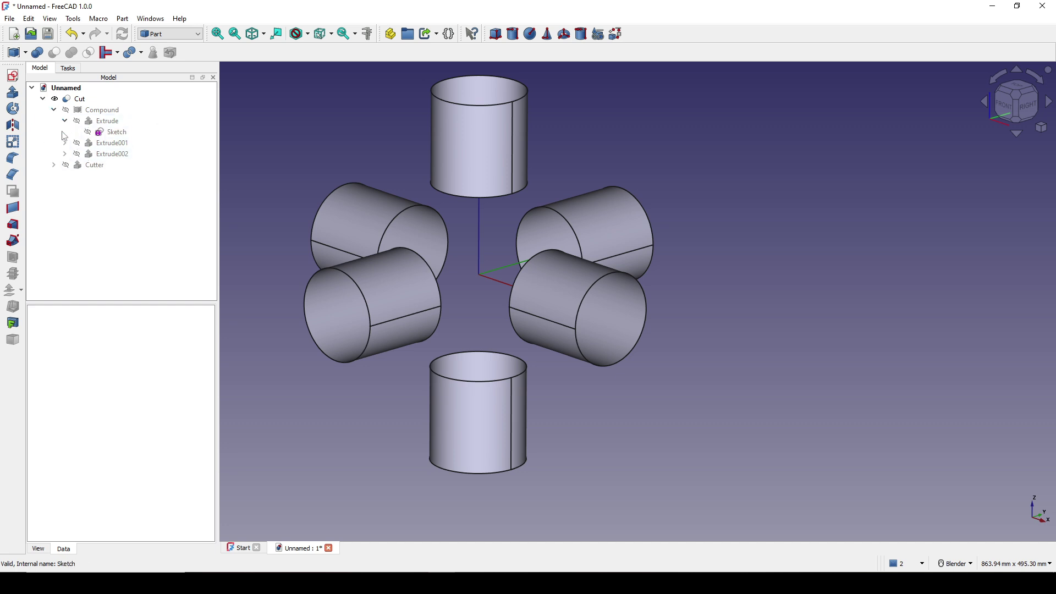
pyautogui.click(64, 143)
pyautogui.click(64, 166)
pyautogui.click(114, 176)
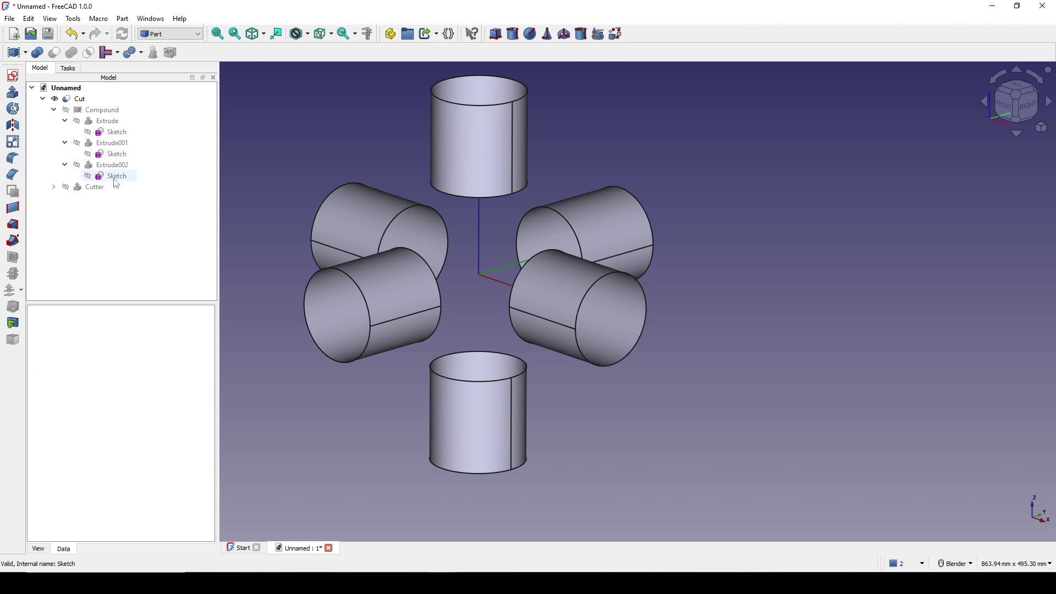
pyautogui.click(114, 154)
pyautogui.click(115, 132)
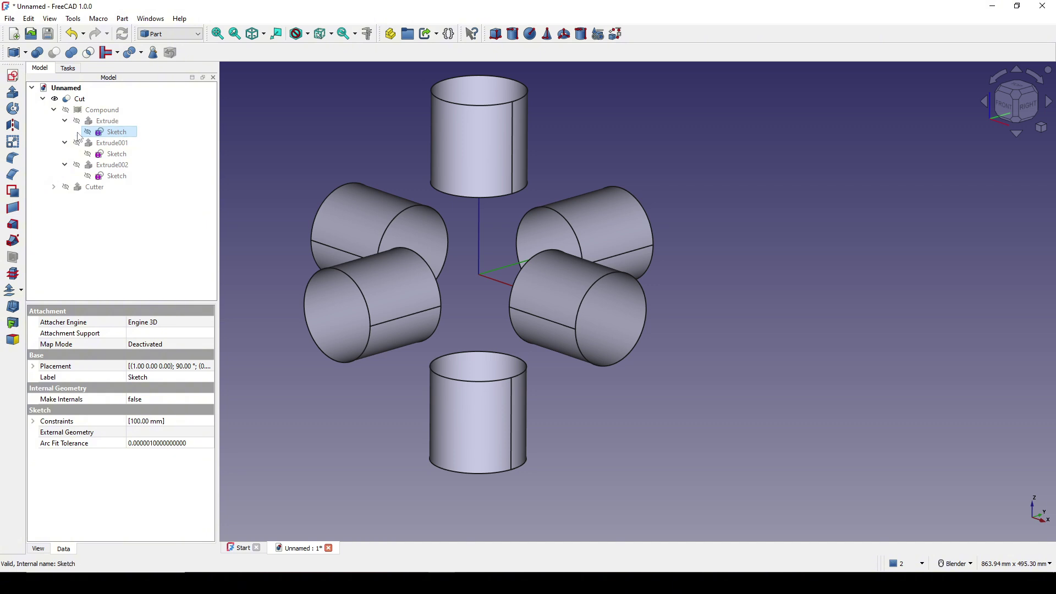
pyautogui.keyDown('ctrl'); pyautogui.click(112, 179); pyautogui.keyUp('ctrl')
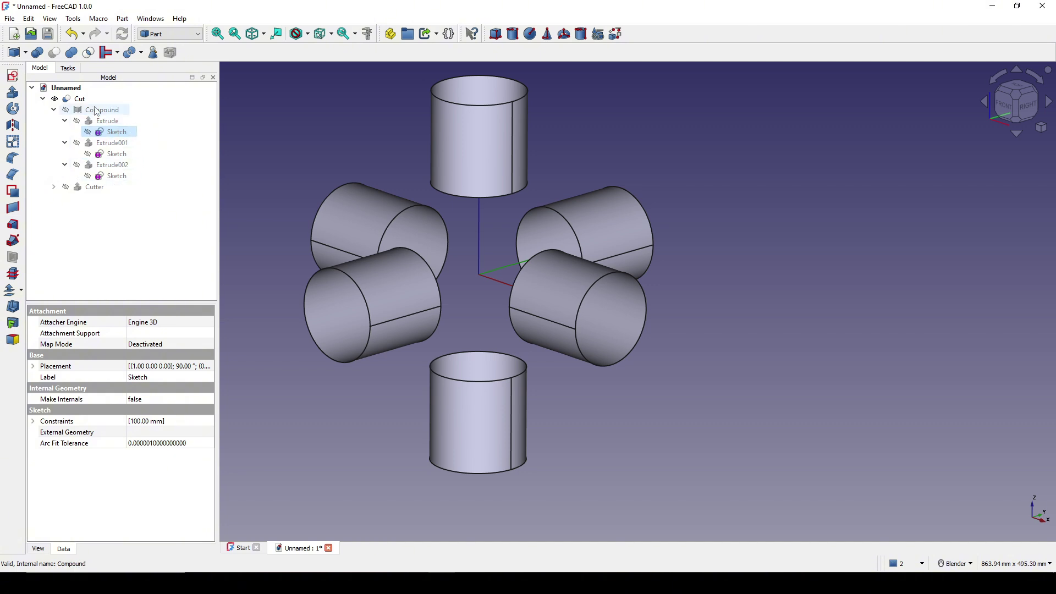
# Step: Open the sketch beneath Extrude for editing and convert its 100 mm circle to construction geometry
pyautogui.doubleClick(115, 133)
pyautogui.scroll(4, 677, 223)
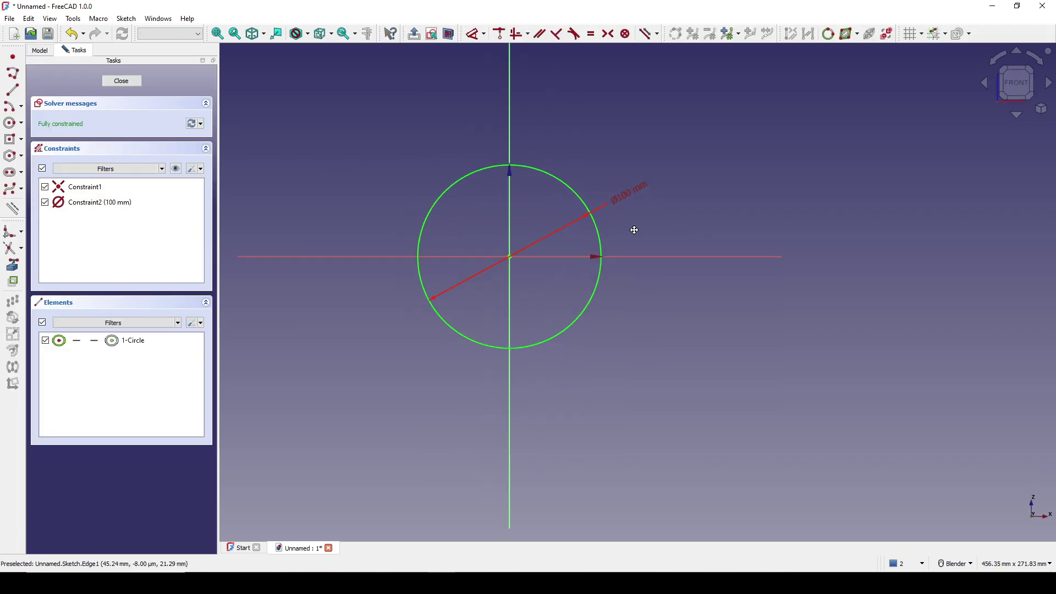
pyautogui.click(624, 247)
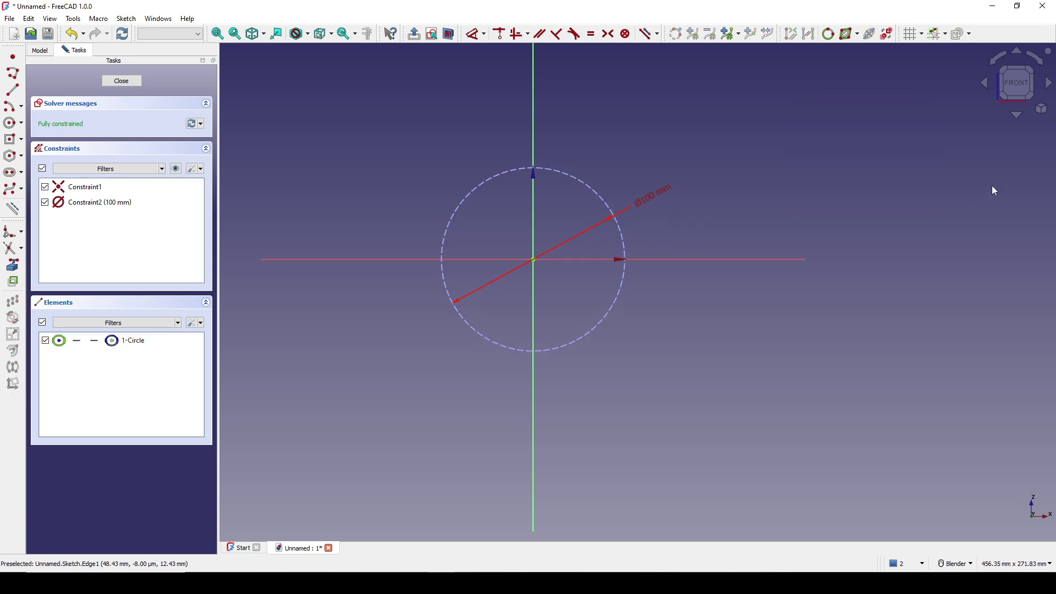
# Step: Draw two separate arcs centred on the origin outside the construction circle, in the upper-right and lower-right quadrants
pyautogui.click(10, 107)
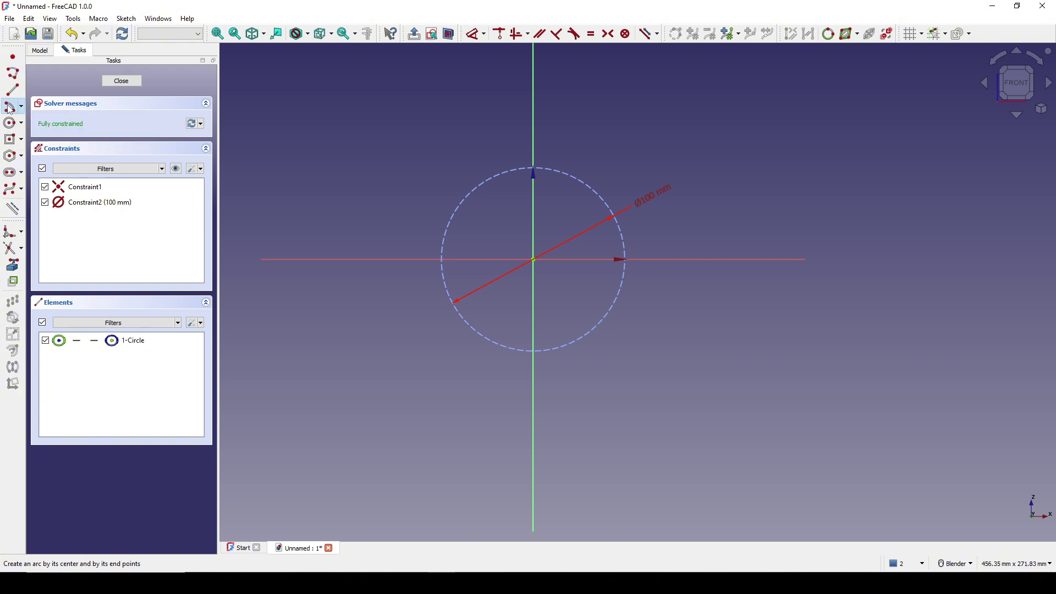
pyautogui.click(534, 259)
pyautogui.click(594, 112)
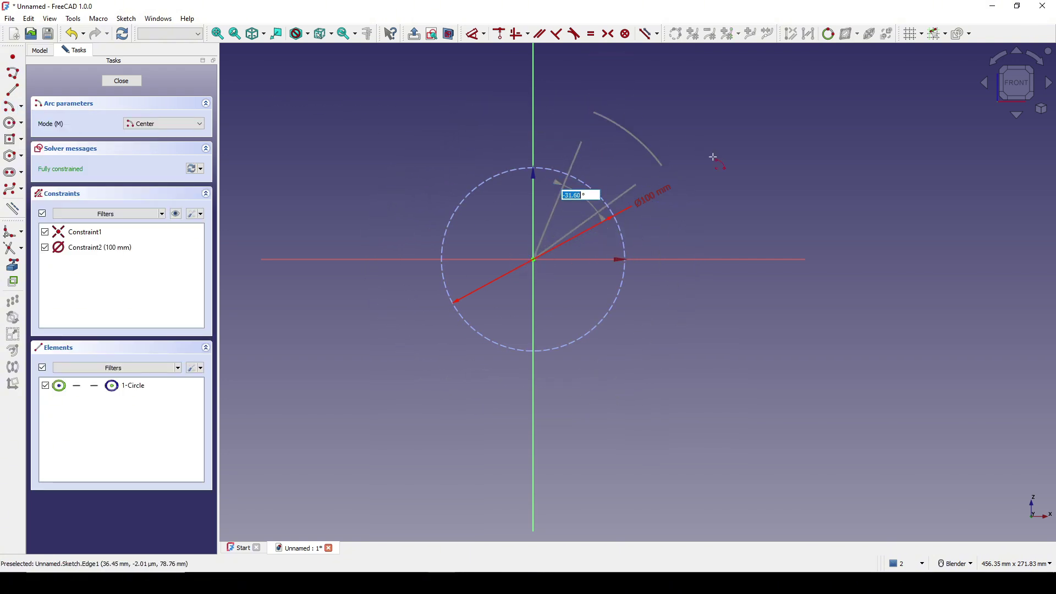
pyautogui.click(740, 213)
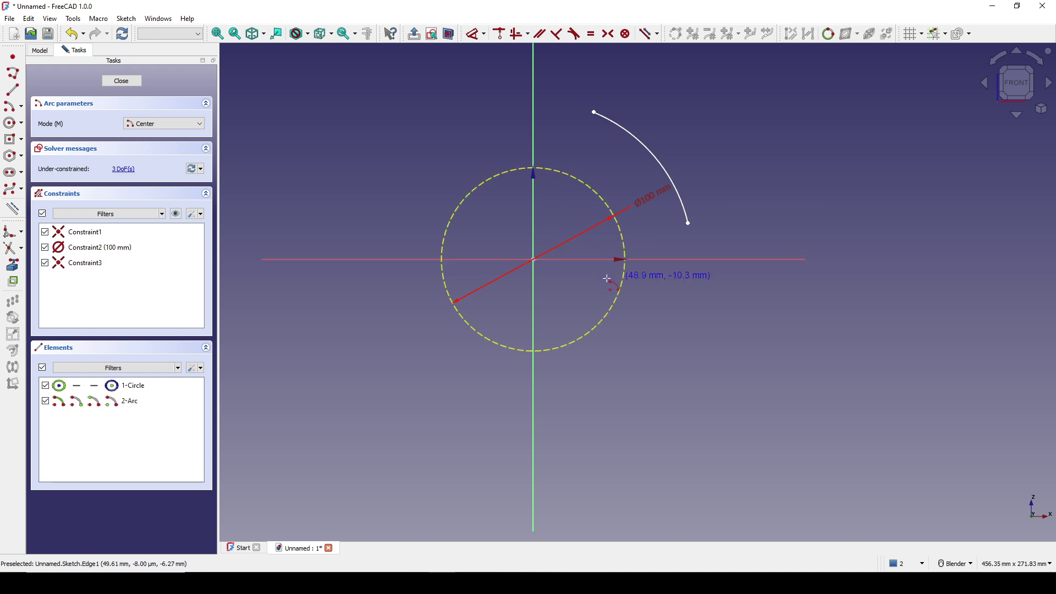
pyautogui.click(536, 259)
pyautogui.click(694, 308)
pyautogui.click(616, 406)
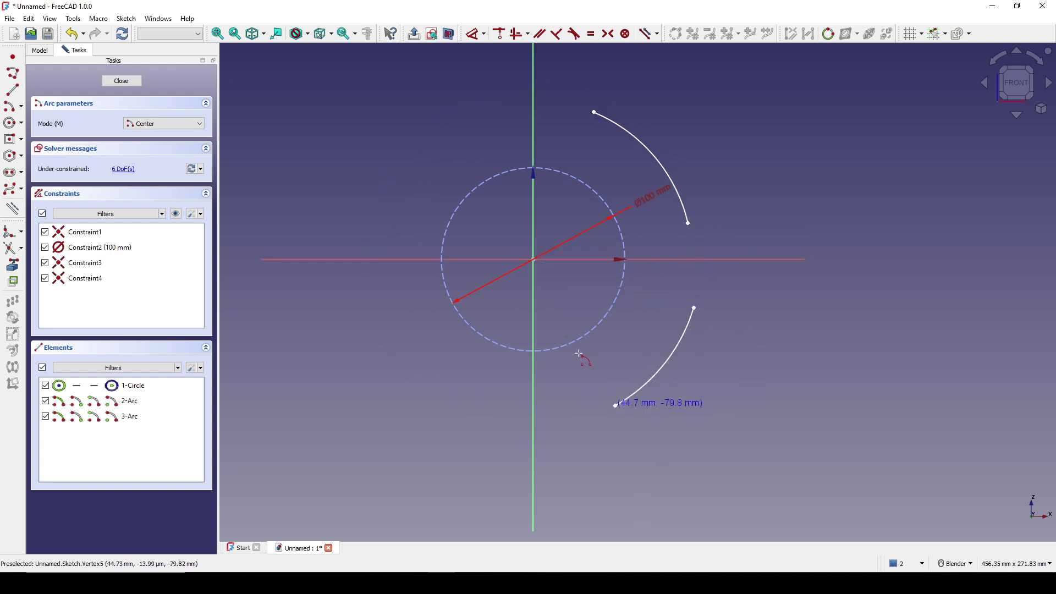
# Step: Draw two more origin-centred arcs outside the construction circle, in the lower-left and upper-left quadrants
pyautogui.click(533, 259)
pyautogui.click(400, 349)
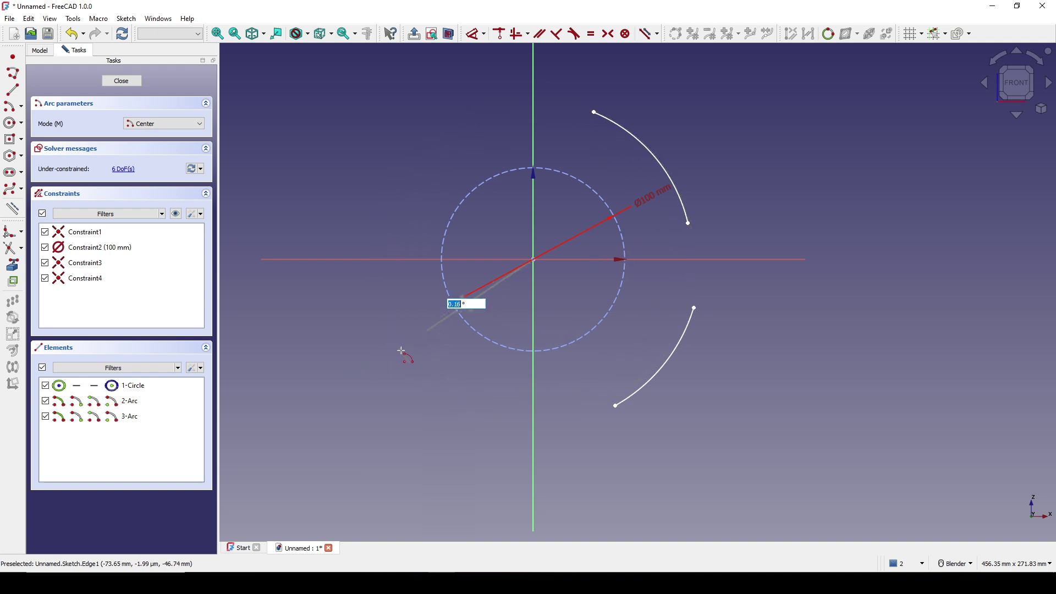
pyautogui.click(482, 412)
pyautogui.click(534, 259)
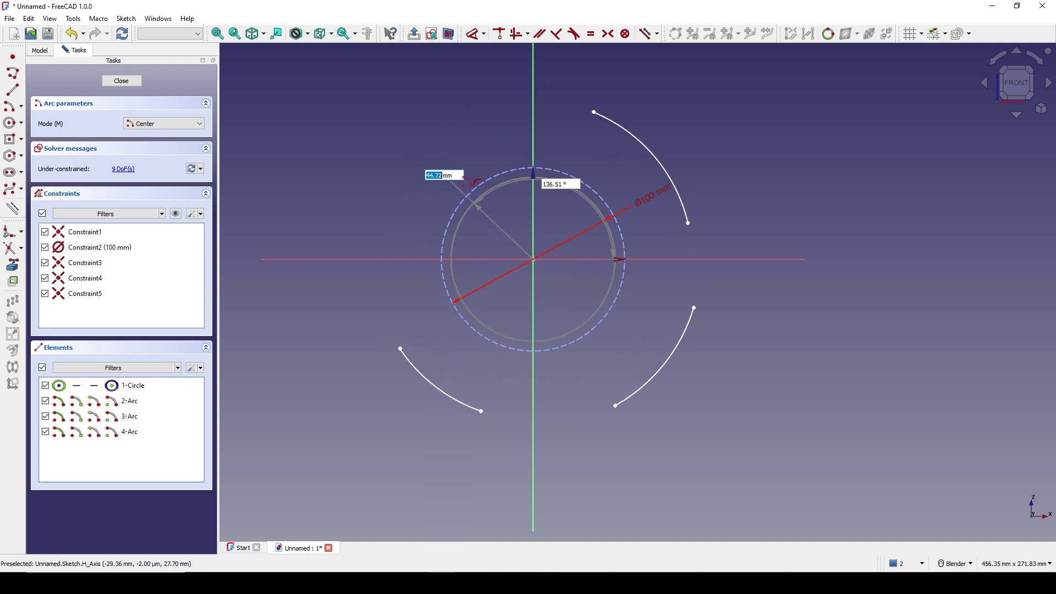
pyautogui.click(449, 106)
pyautogui.click(367, 205)
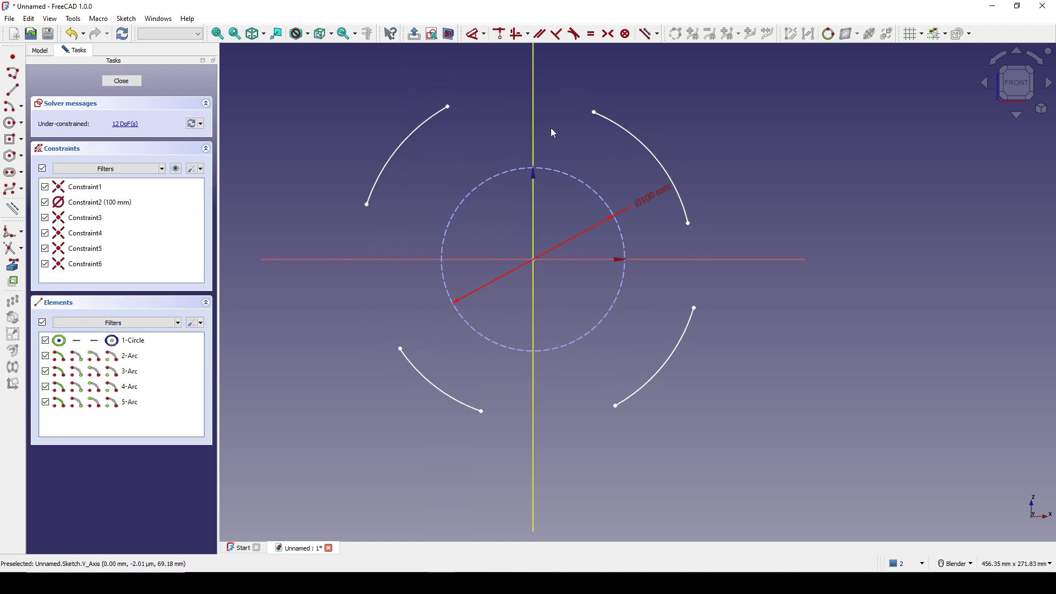
# Step: Constrain the facing ends of the two upper arcs onto the vertical axis and those of the two right arcs onto the horizontal axis
pyautogui.keyDown('shift'); pyautogui.moveTo(553, 132); pyautogui.dragTo(538, 144, button='middle'); pyautogui.keyUp('shift')
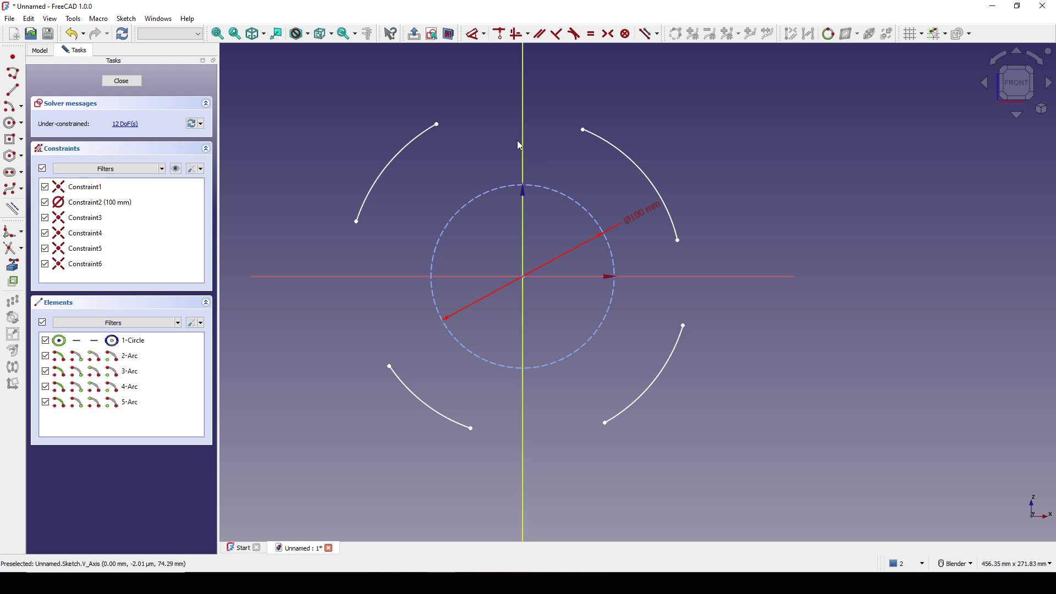
pyautogui.click(439, 125)
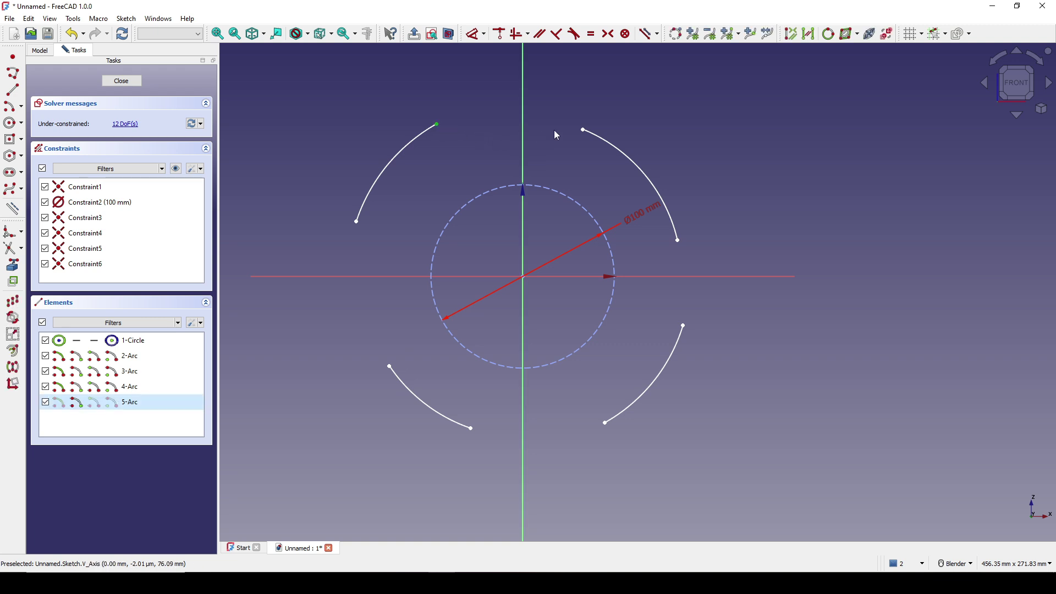
pyautogui.click(584, 132)
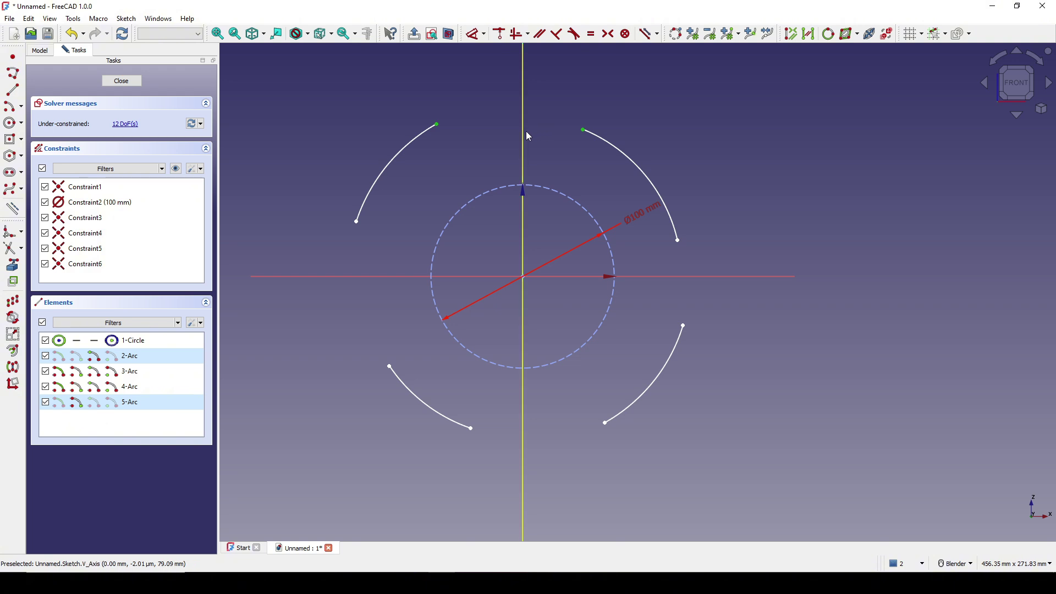
pyautogui.press('c')
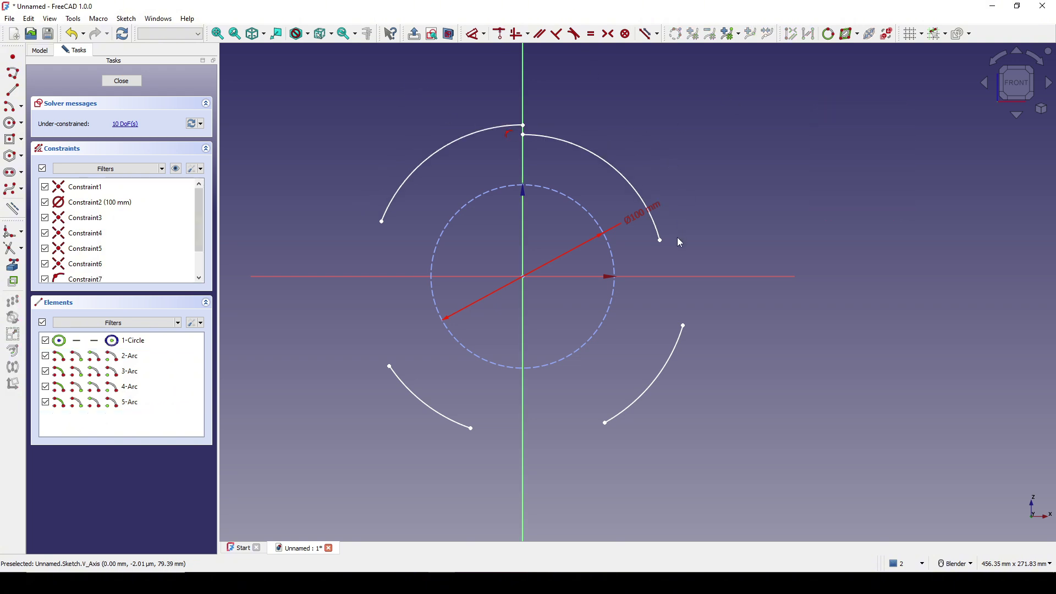
pyautogui.click(665, 244)
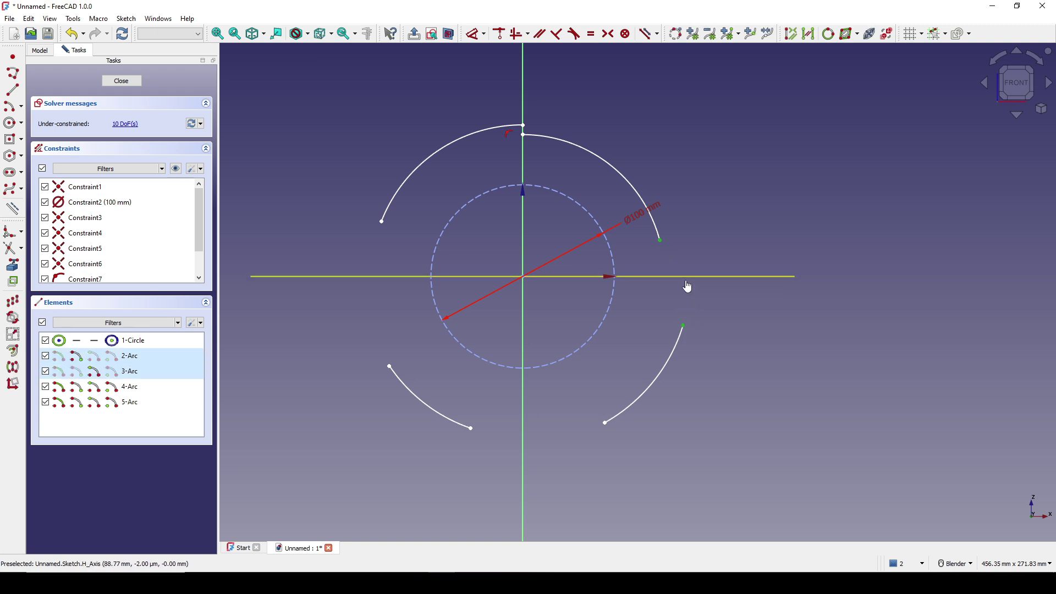
pyautogui.press('o')
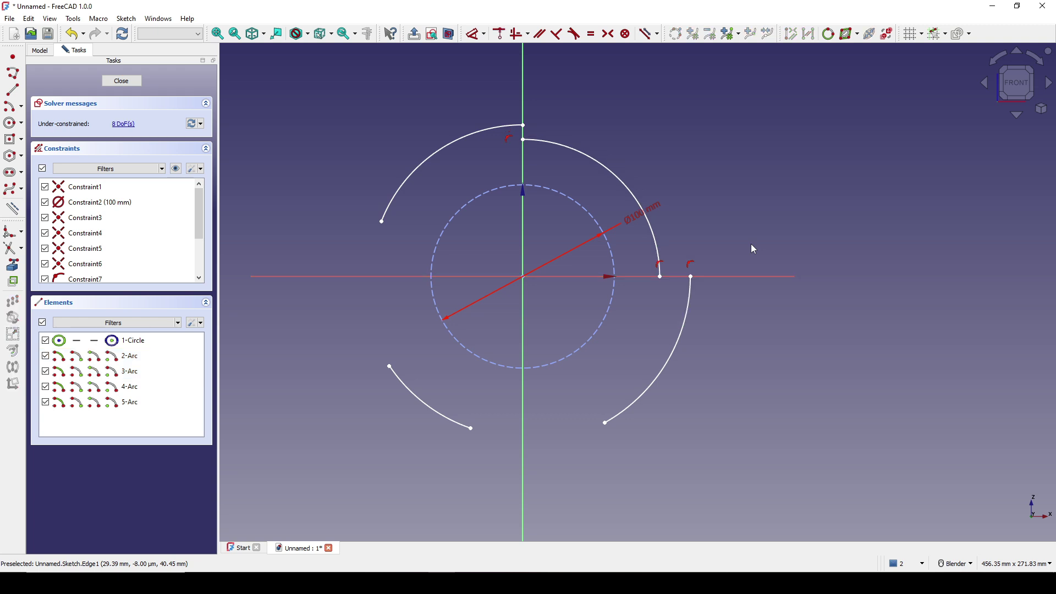
# Step: Constrain the facing ends of the two lower arcs onto the vertical axis and those of the two left arcs onto the horizontal axis
pyautogui.click(476, 430)
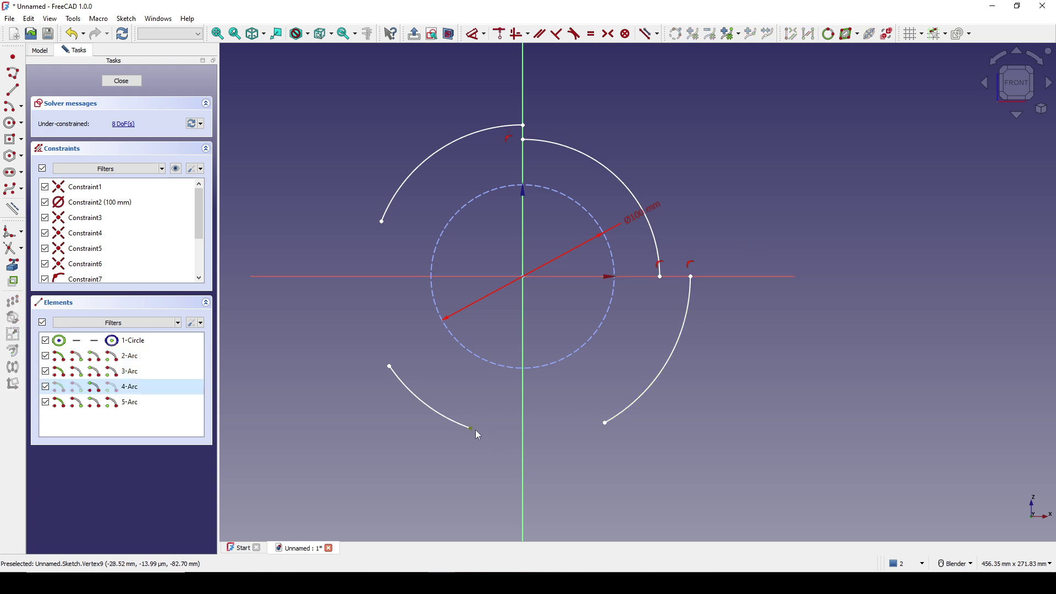
pyautogui.click(606, 423)
pyautogui.click(524, 455)
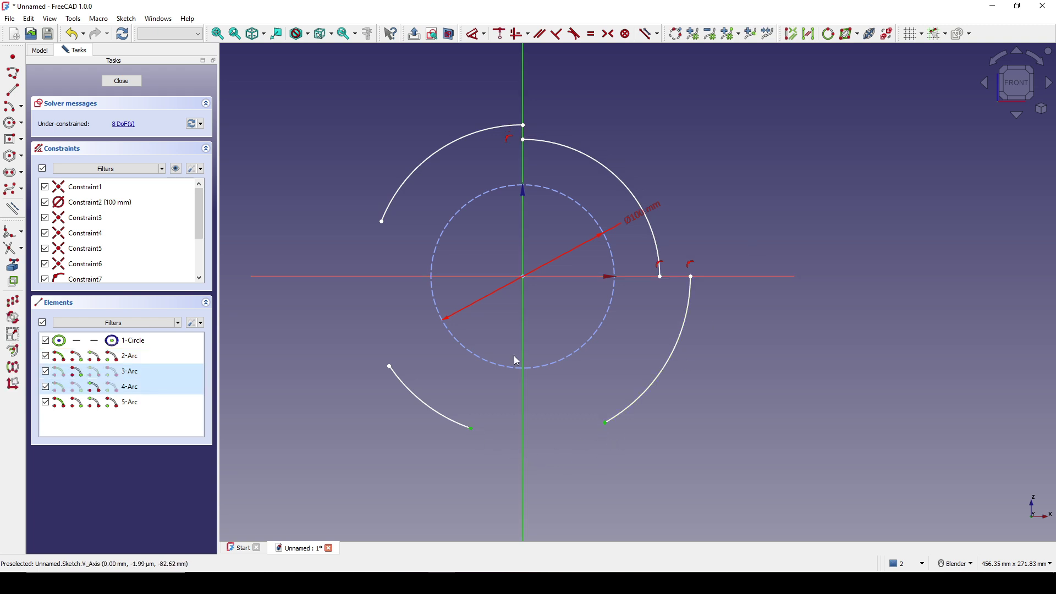
pyautogui.press('o')
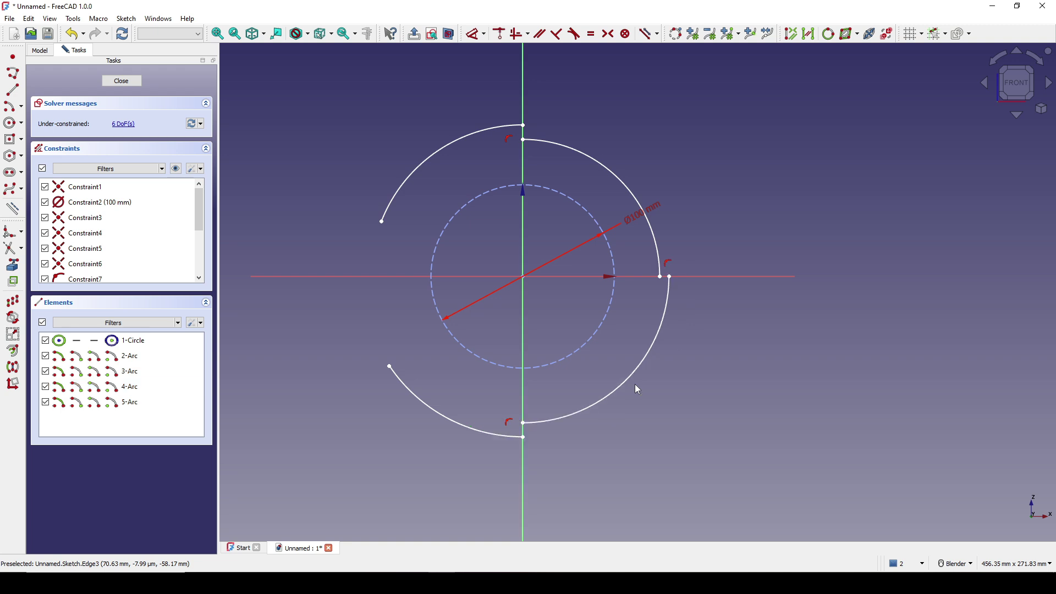
pyautogui.click(382, 222)
pyautogui.click(389, 367)
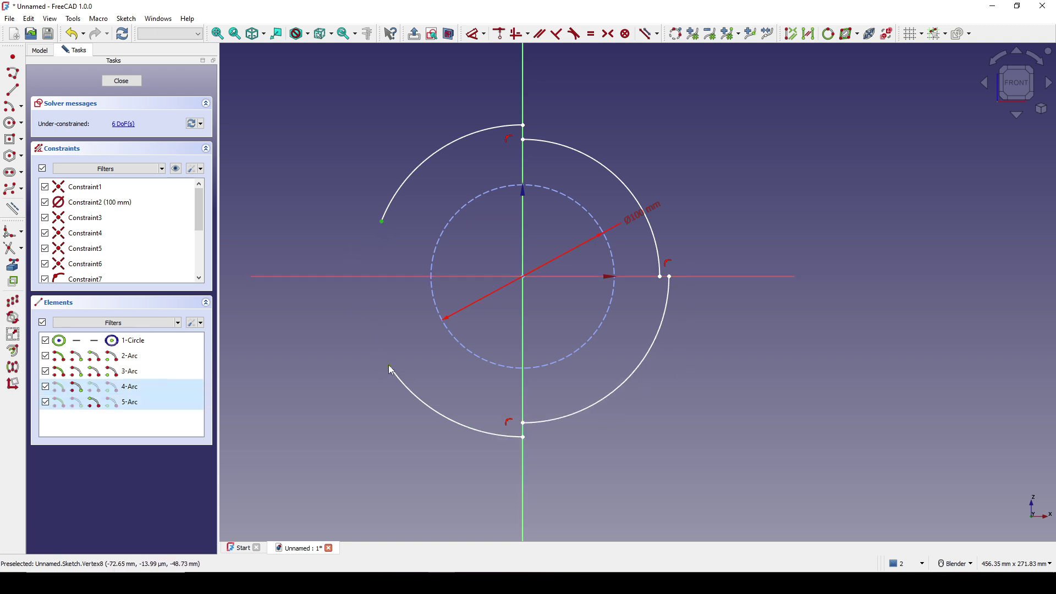
pyautogui.click(394, 276)
pyautogui.press('o')
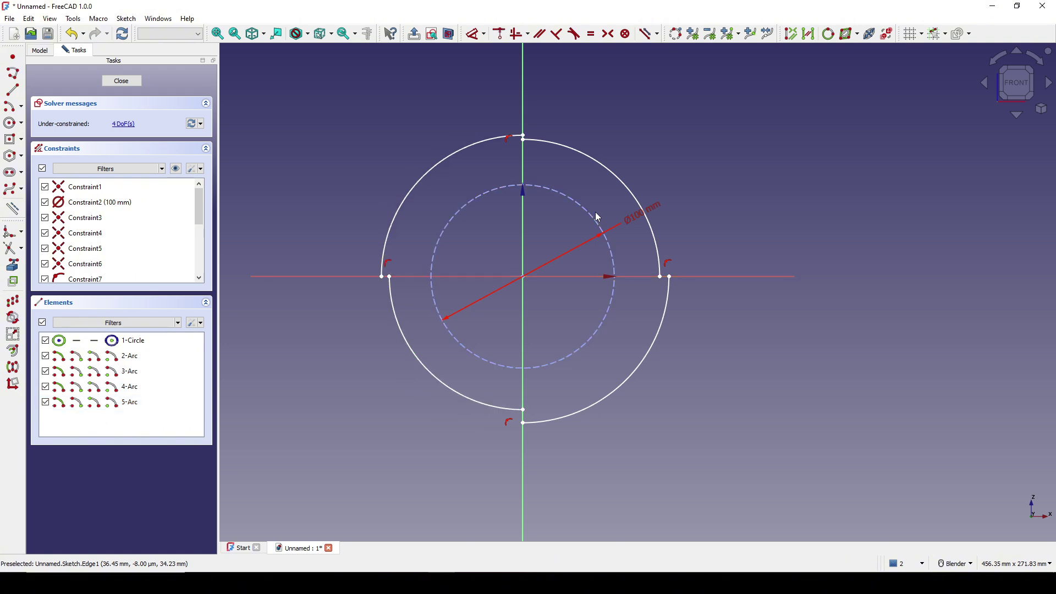
# Step: Make the facing ends of the two left arcs coincident on the horizontal axis
pyautogui.keyDown('shift'); pyautogui.moveTo(628, 230); pyautogui.dragTo(637, 218, button='middle'); pyautogui.keyUp('shift')
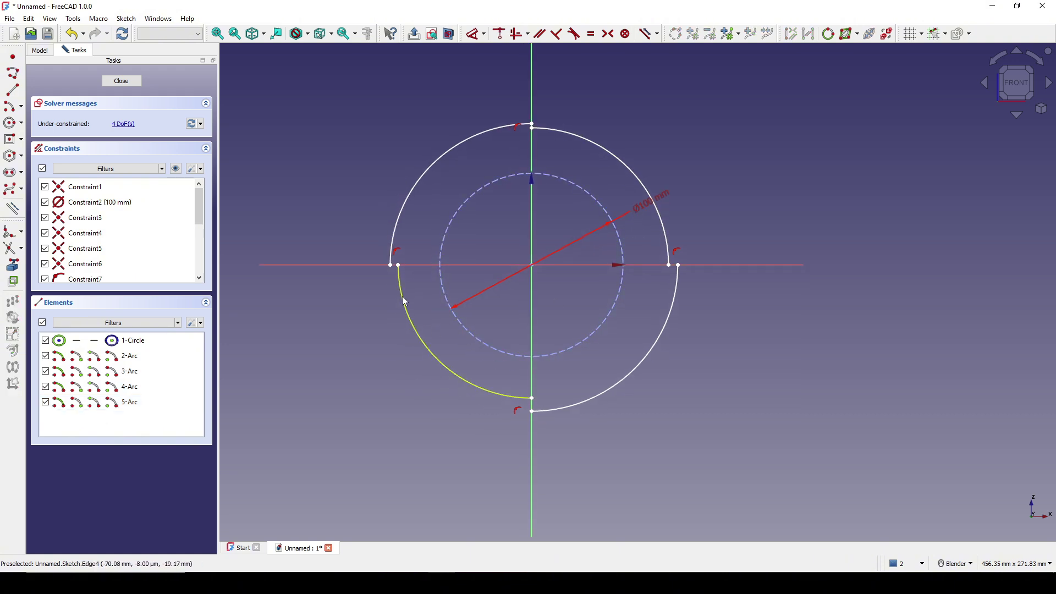
pyautogui.click(389, 266)
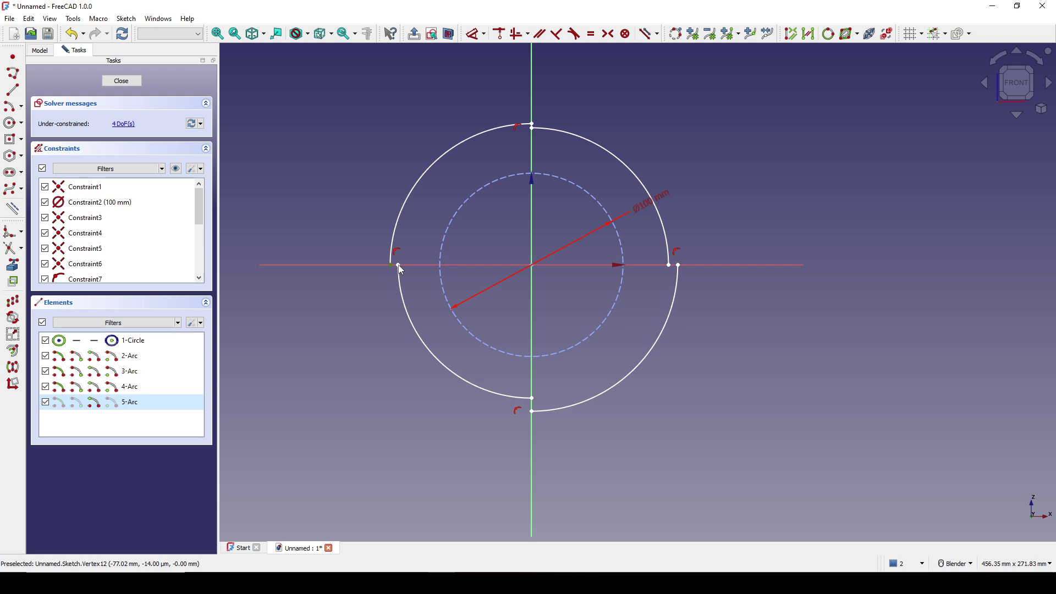
pyautogui.click(399, 265)
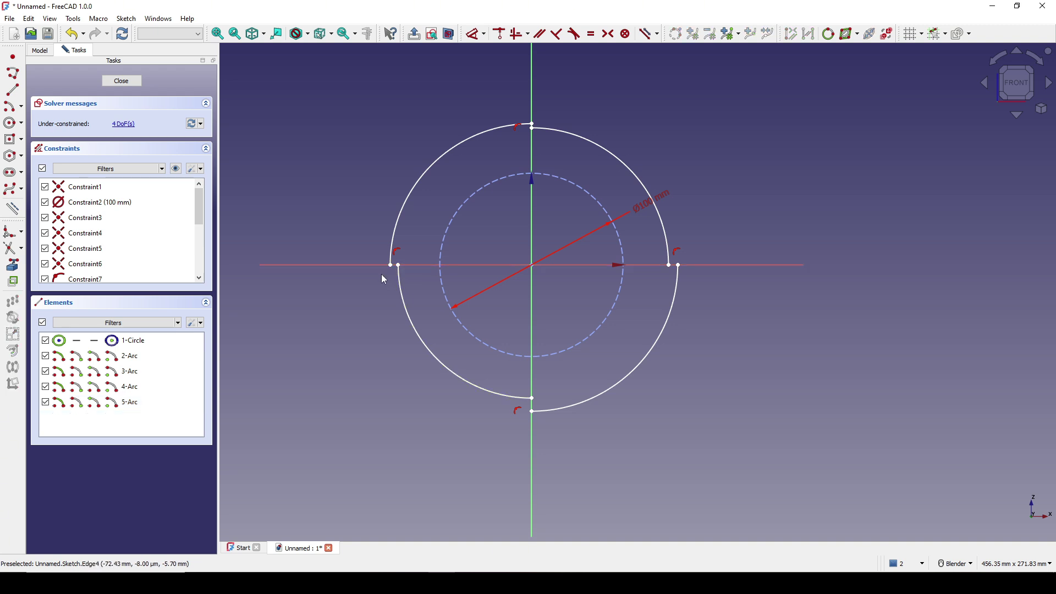
pyautogui.click(391, 266)
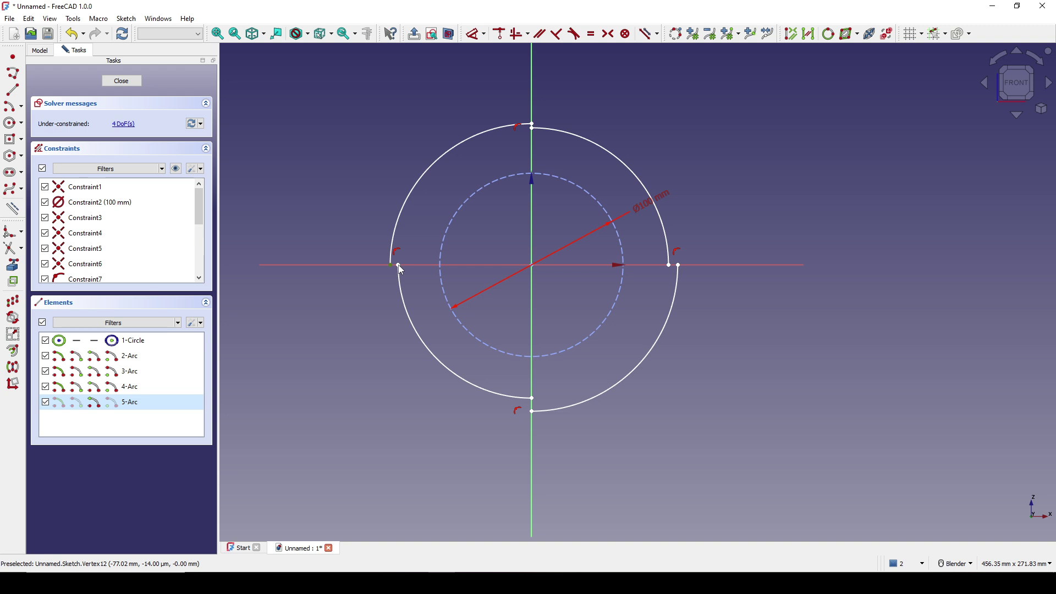
pyautogui.scroll(3, 402, 271)
pyautogui.click(397, 265)
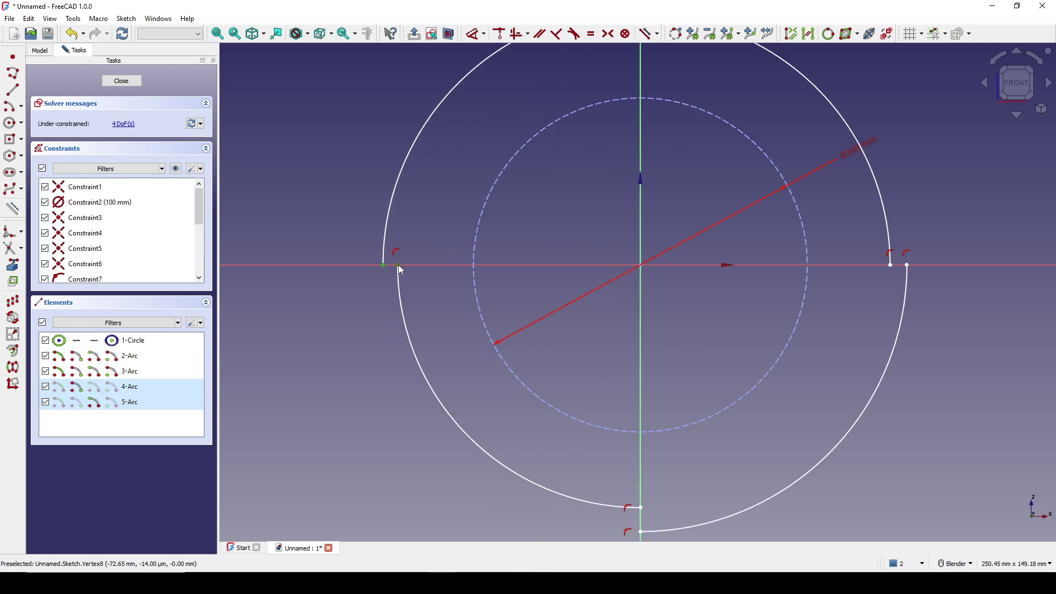
pyautogui.scroll(-3, 424, 275)
pyautogui.press('c')
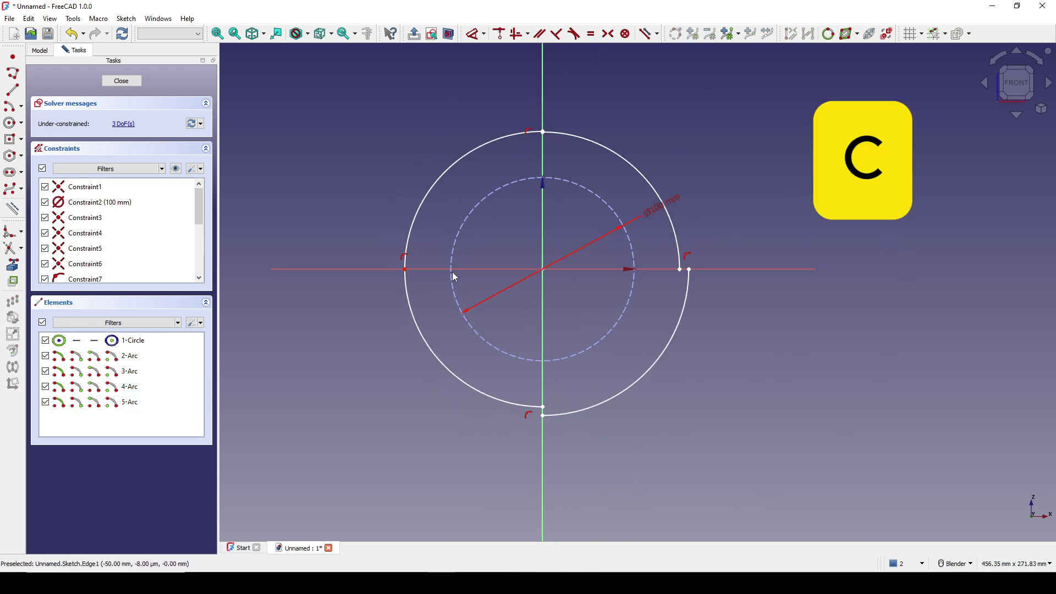
# Step: Make the facing ends of the two lower arcs coincident, and likewise those of the two right arcs
pyautogui.click(544, 408)
pyautogui.click(544, 416)
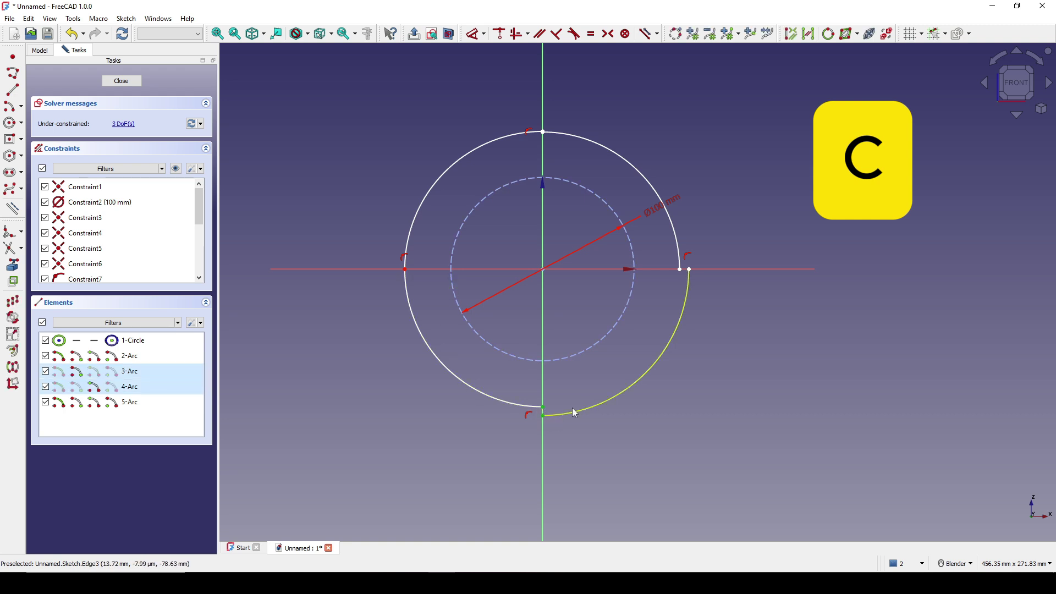
pyautogui.press('c')
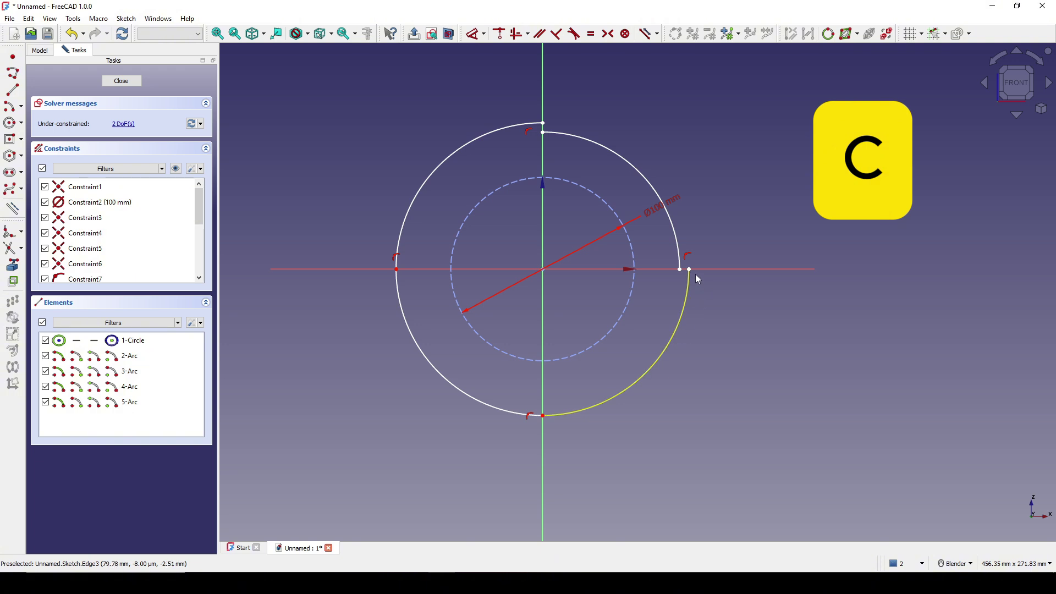
pyautogui.click(689, 270)
pyautogui.click(682, 271)
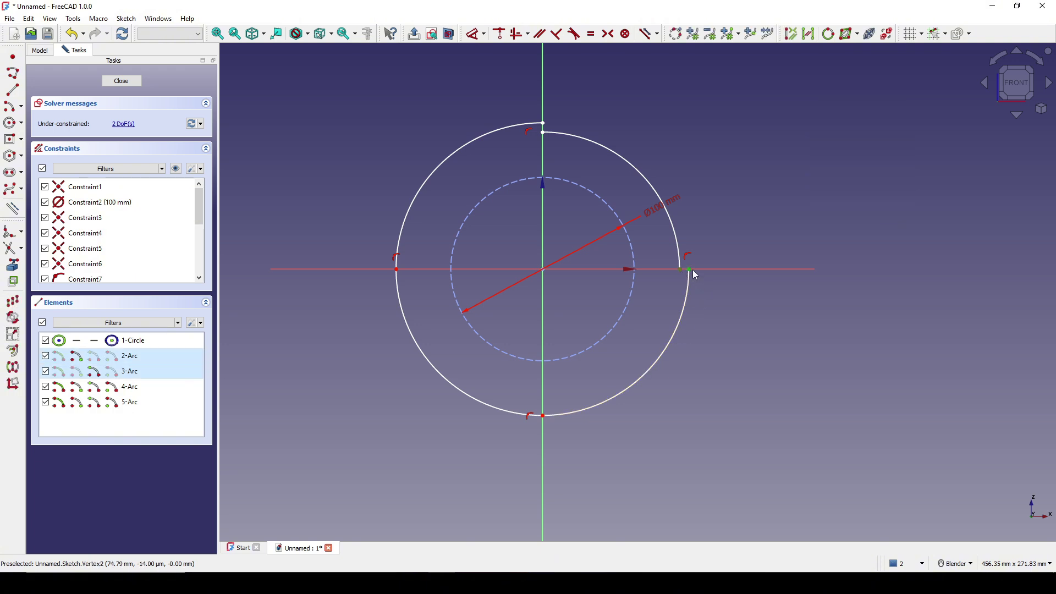
pyautogui.press('c')
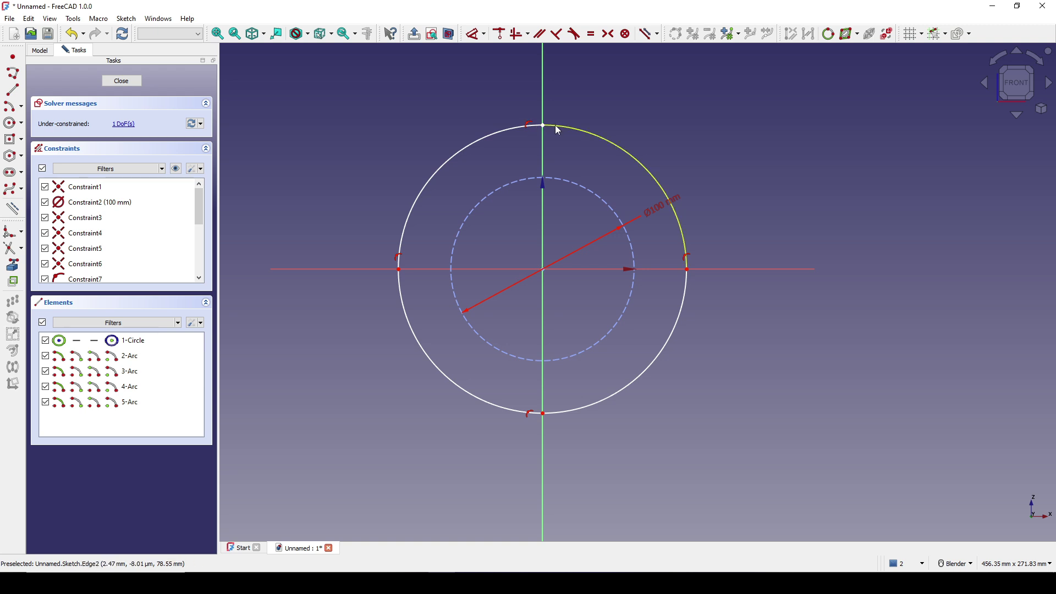
# Step: Constrain the upper-right arc equal to the 100 mm construction circle and finish the sketch
pyautogui.moveTo(556, 124); pyautogui.dragTo(577, 114)
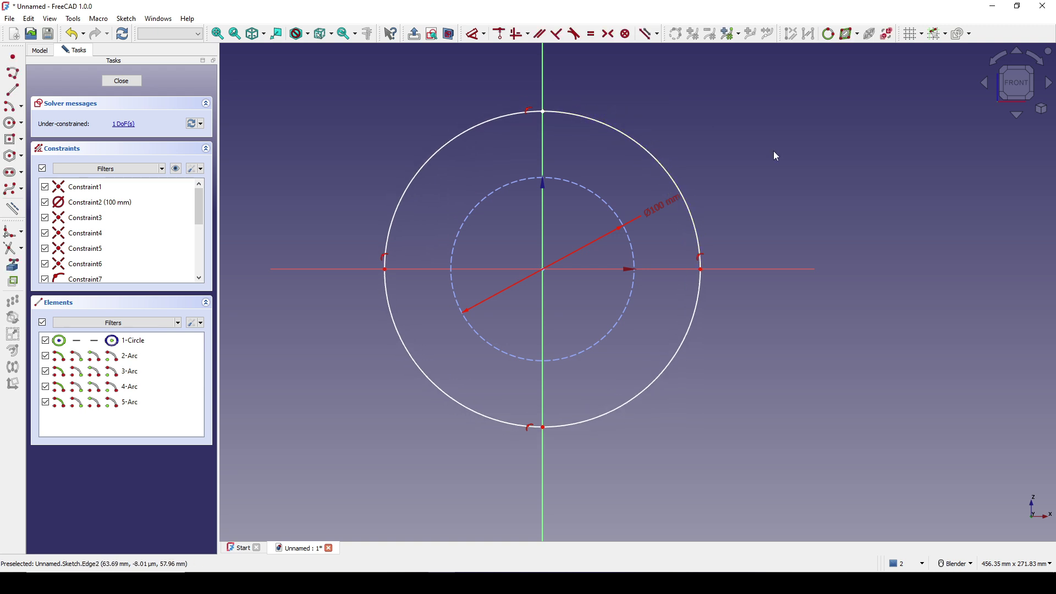
pyautogui.click(665, 167)
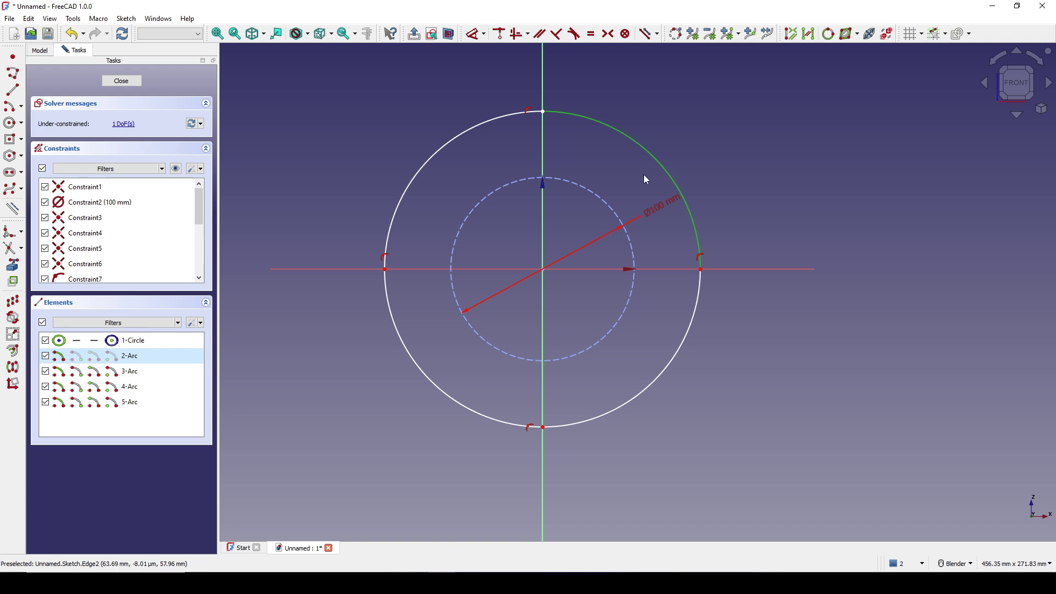
pyautogui.click(603, 203)
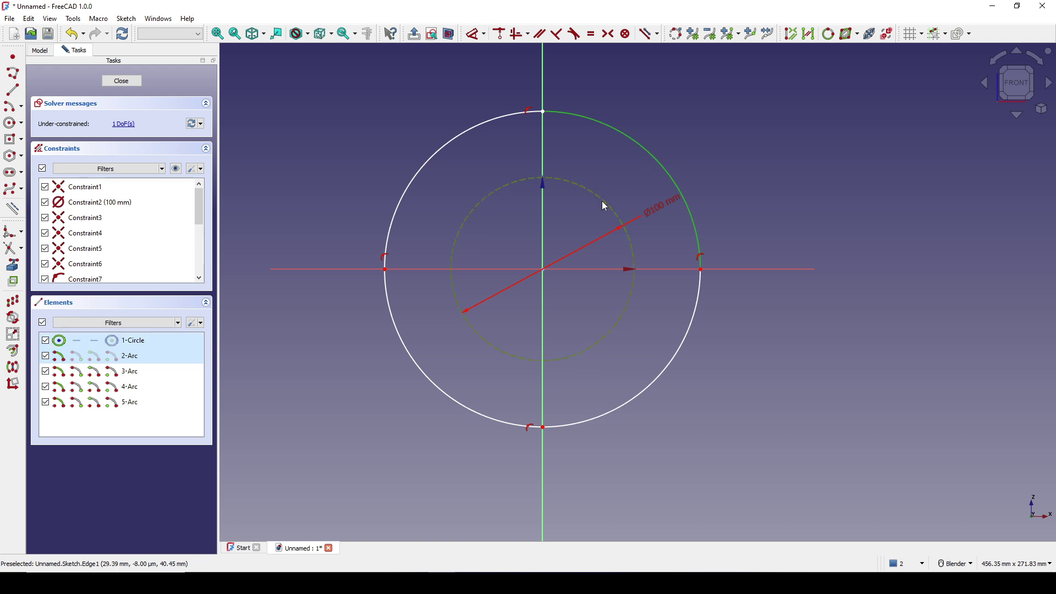
pyautogui.press('e')
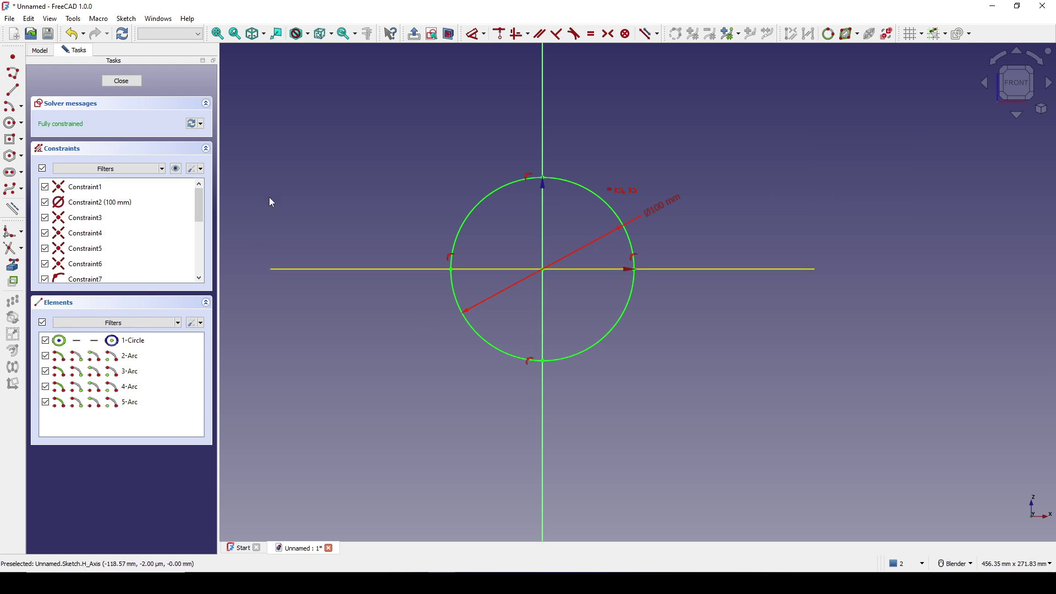
pyautogui.click(122, 81)
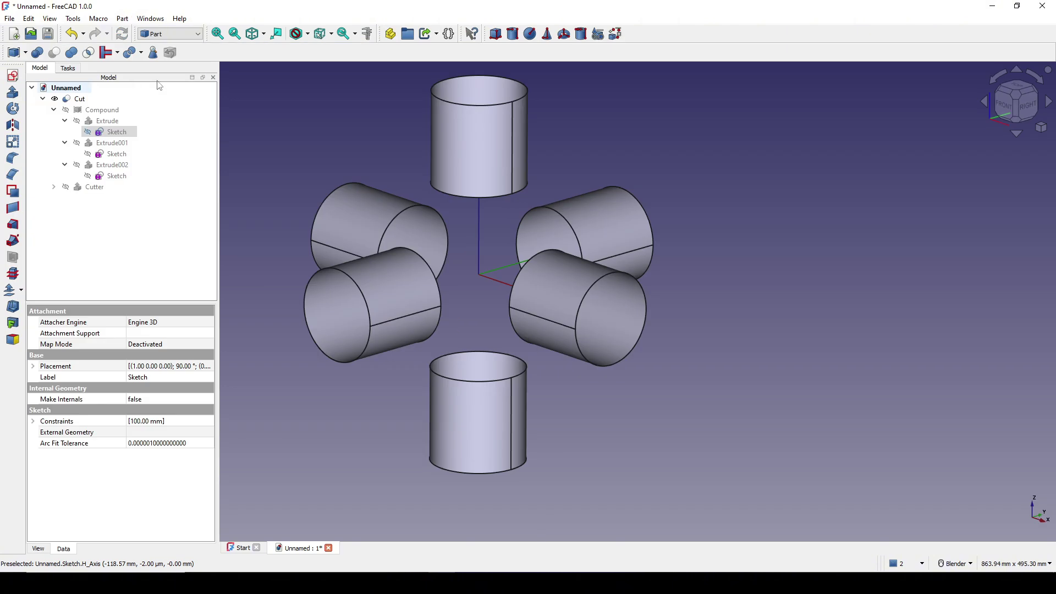
# Step: Set the Cut object's Refine property to false
pyautogui.scroll(3, 553, 198)
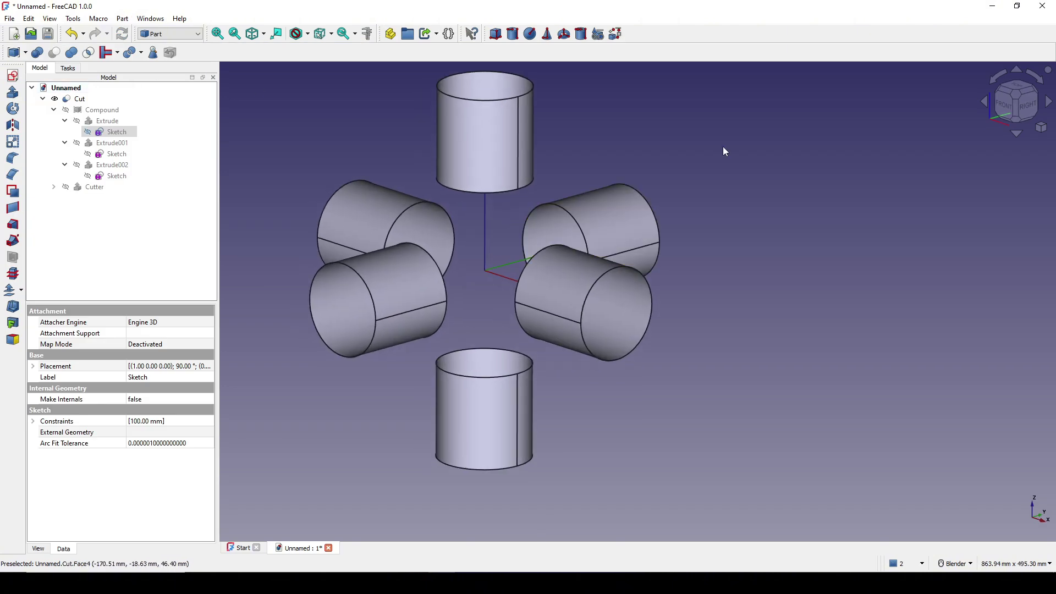
pyautogui.click(79, 100)
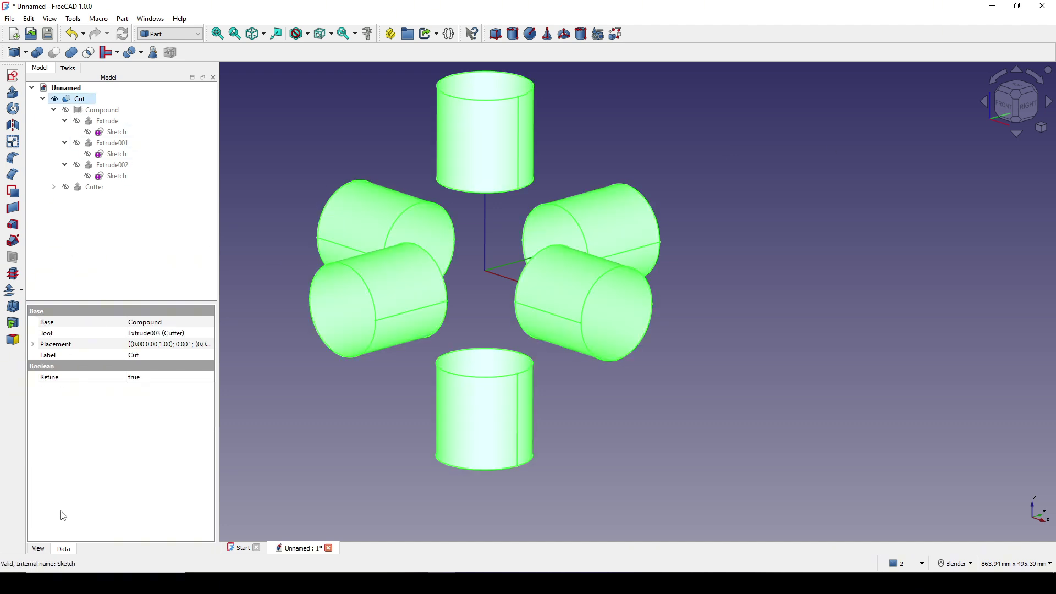
pyautogui.click(53, 379)
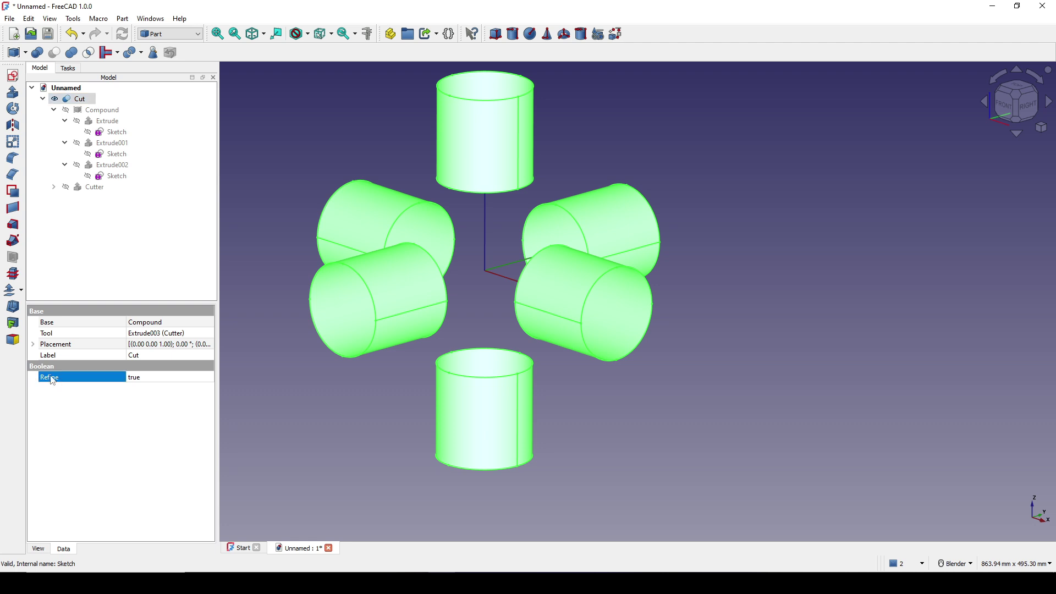
pyautogui.click(148, 378)
pyautogui.click(148, 380)
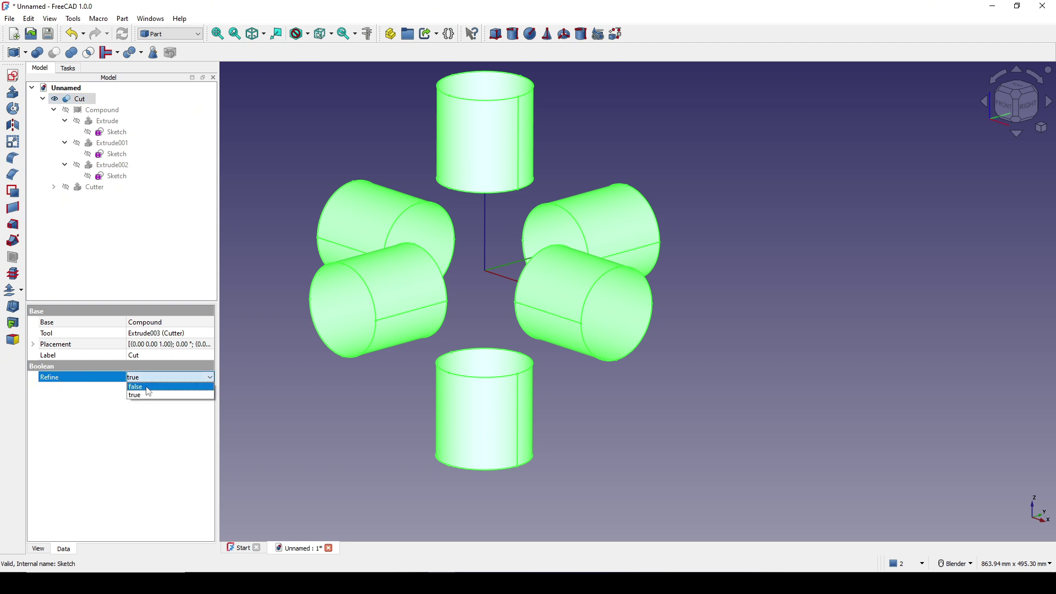
pyautogui.click(160, 387)
pyautogui.click(322, 382)
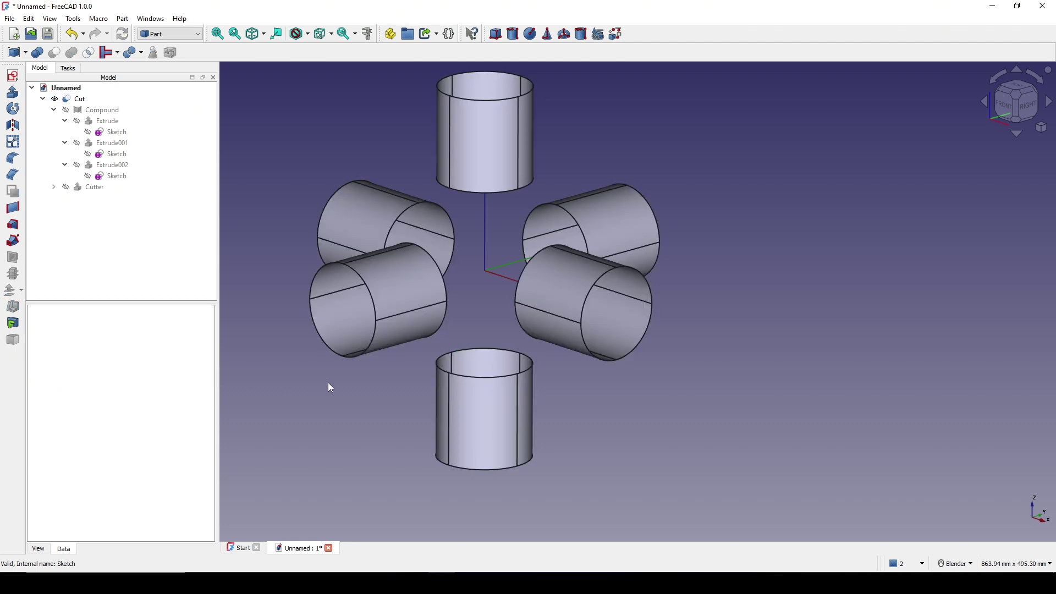
# Step: Inspect the seams on the cut tubes and switch to the Surface workbench
pyautogui.moveTo(464, 329); pyautogui.dragTo(480, 346, button='middle')
pyautogui.moveTo(743, 288); pyautogui.dragTo(739, 256, button='middle')
pyautogui.scroll(2, 558, 269)
pyautogui.keyDown('shift'); pyautogui.moveTo(559, 269); pyautogui.dragTo(616, 245, button='middle'); pyautogui.keyUp('shift')
pyautogui.moveTo(615, 245); pyautogui.dragTo(656, 289, button='middle')
pyautogui.scroll(-1, 602, 269)
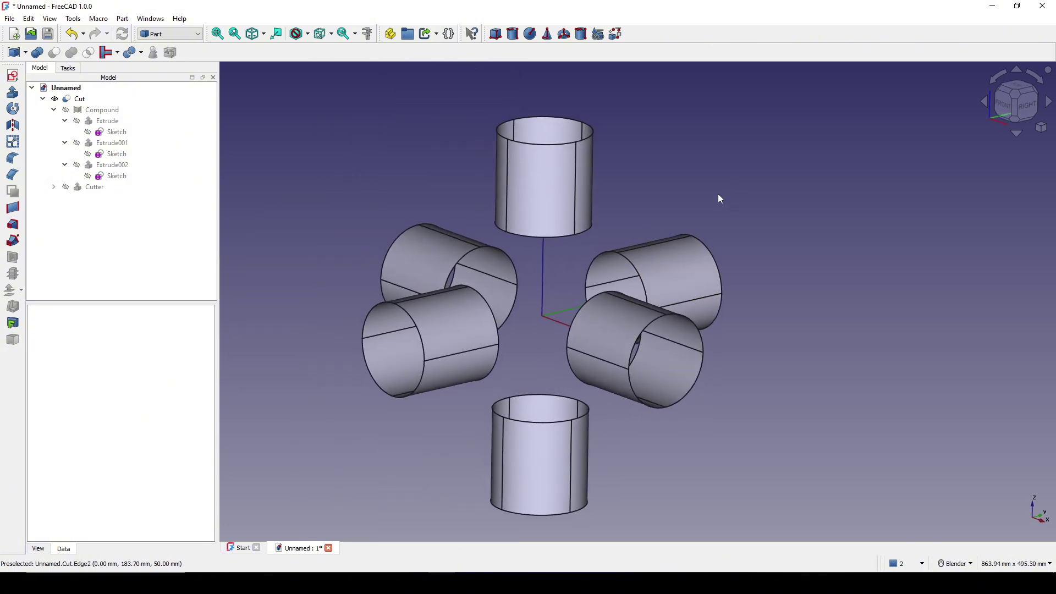
pyautogui.click(161, 33)
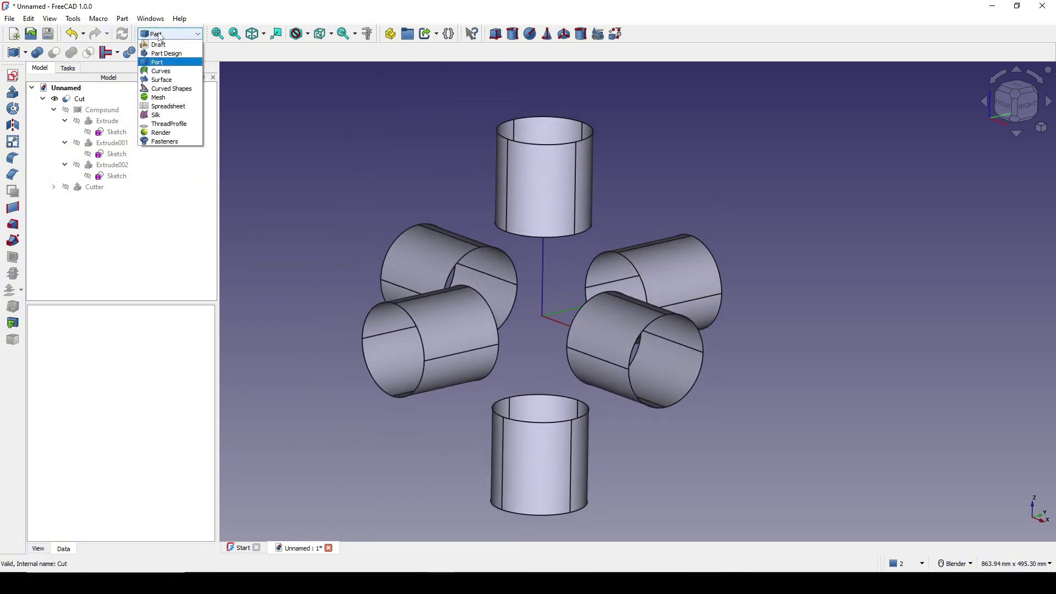
pyautogui.click(175, 79)
# Step: Create a blend curve between the top seam of the front-left tube and the nearest seam of the upper vertical tube
pyautogui.moveTo(509, 300); pyautogui.dragTo(487, 290, button='middle')
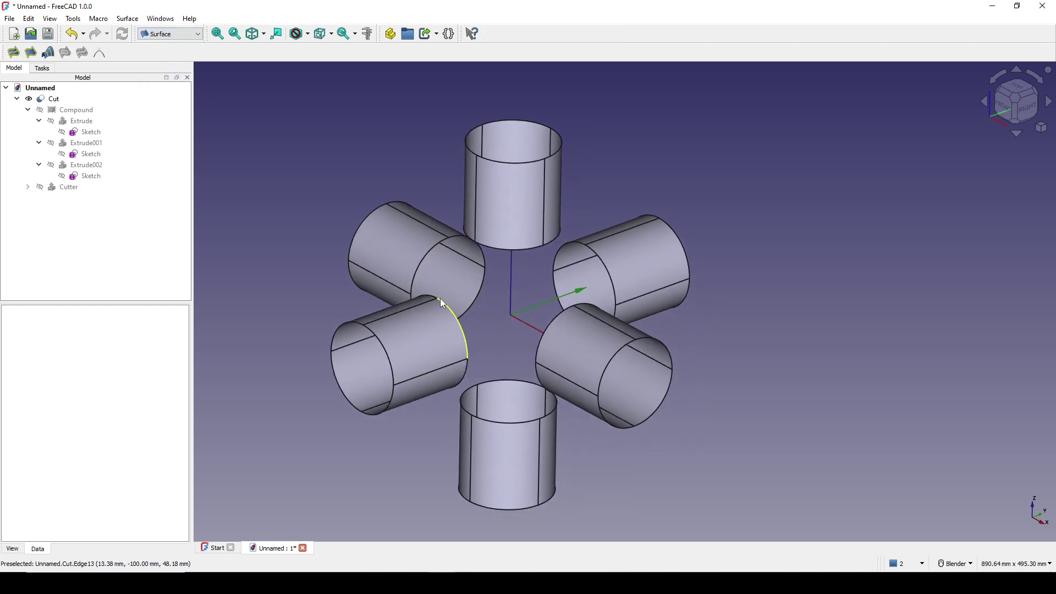
pyautogui.scroll(5, 502, 289)
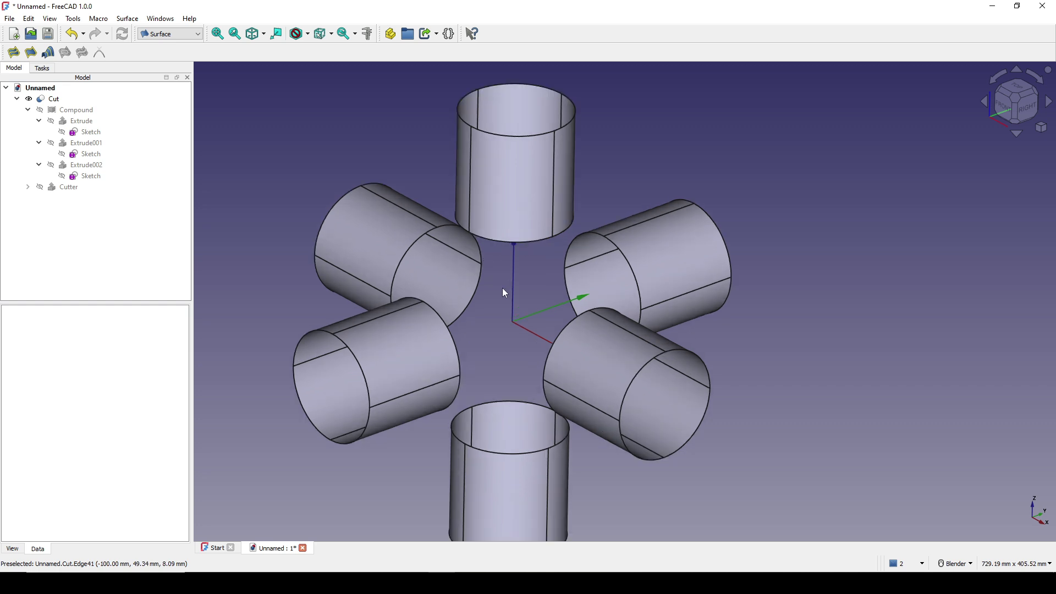
pyautogui.scroll(-2, 514, 292)
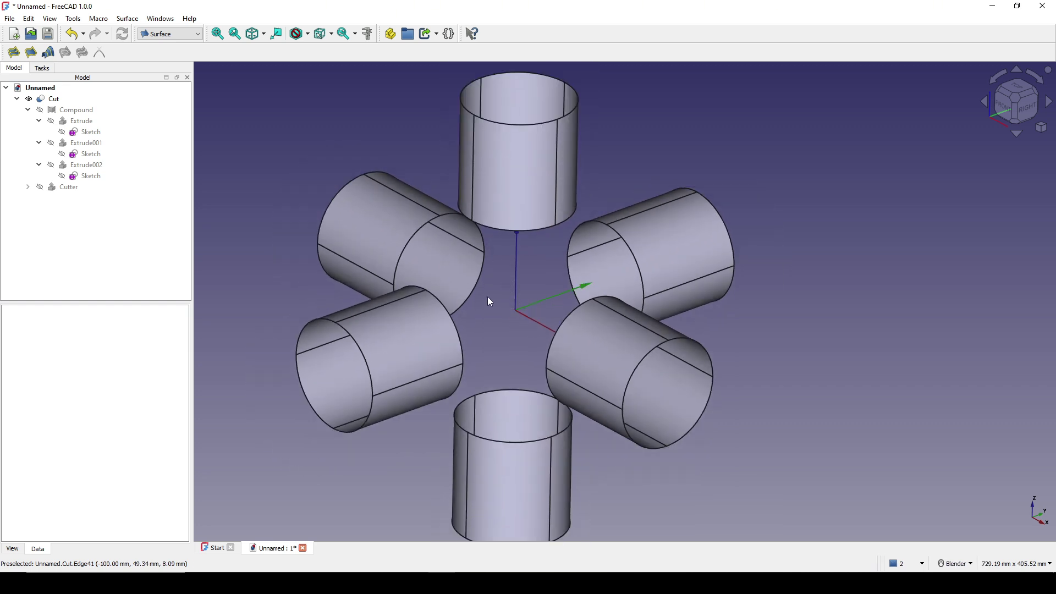
pyautogui.click(399, 299)
pyautogui.click(467, 200)
pyautogui.scroll(-1, 525, 245)
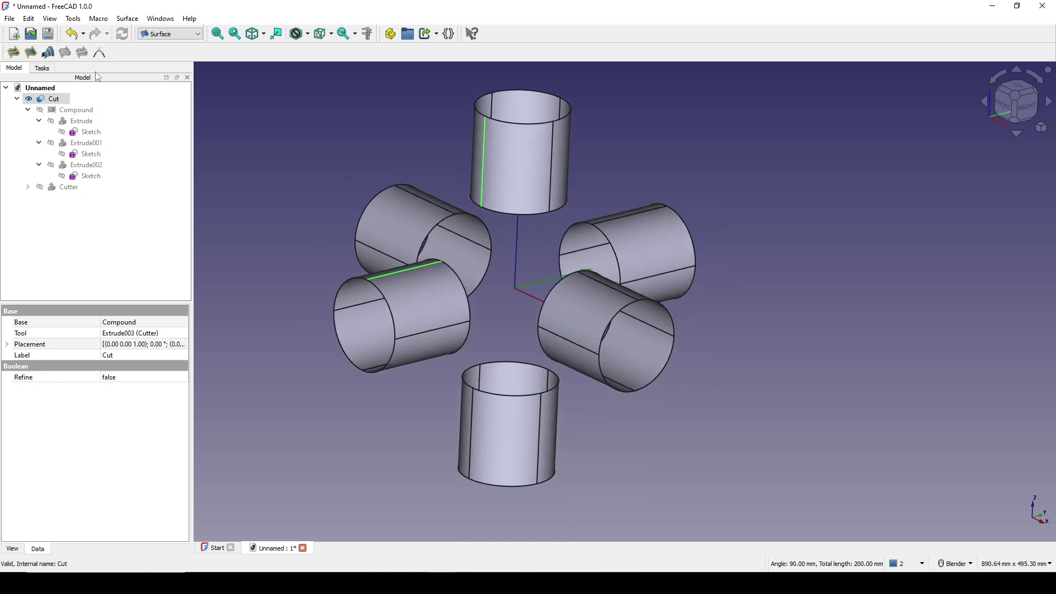
pyautogui.click(100, 54)
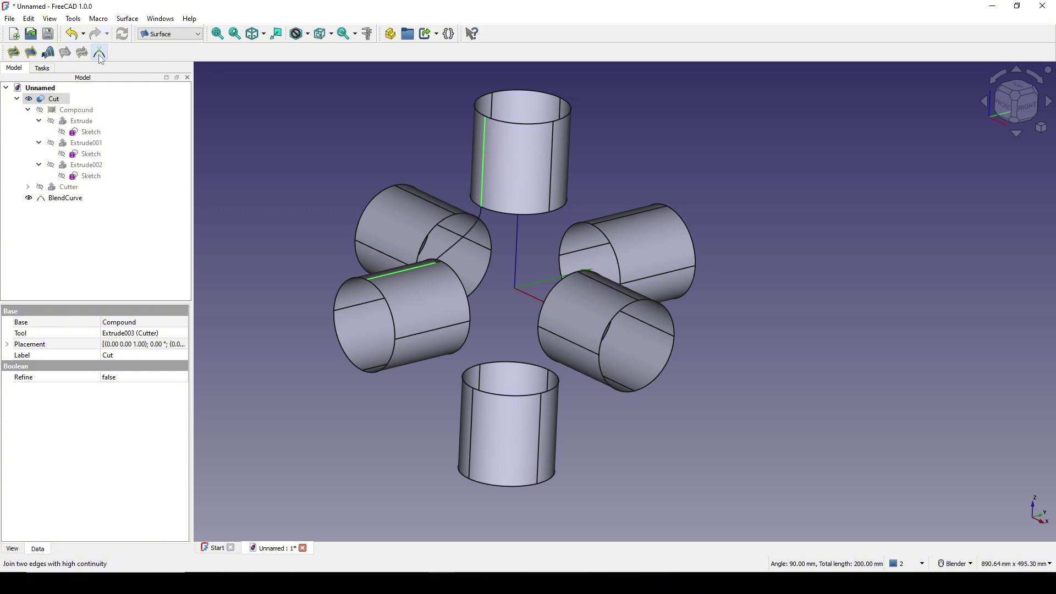
# Step: Set the blend curve's start size and end size to 0
pyautogui.scroll(2, 541, 270)
pyautogui.keyDown('shift'); pyautogui.moveTo(541, 270); pyautogui.dragTo(565, 248, button='middle'); pyautogui.keyUp('shift')
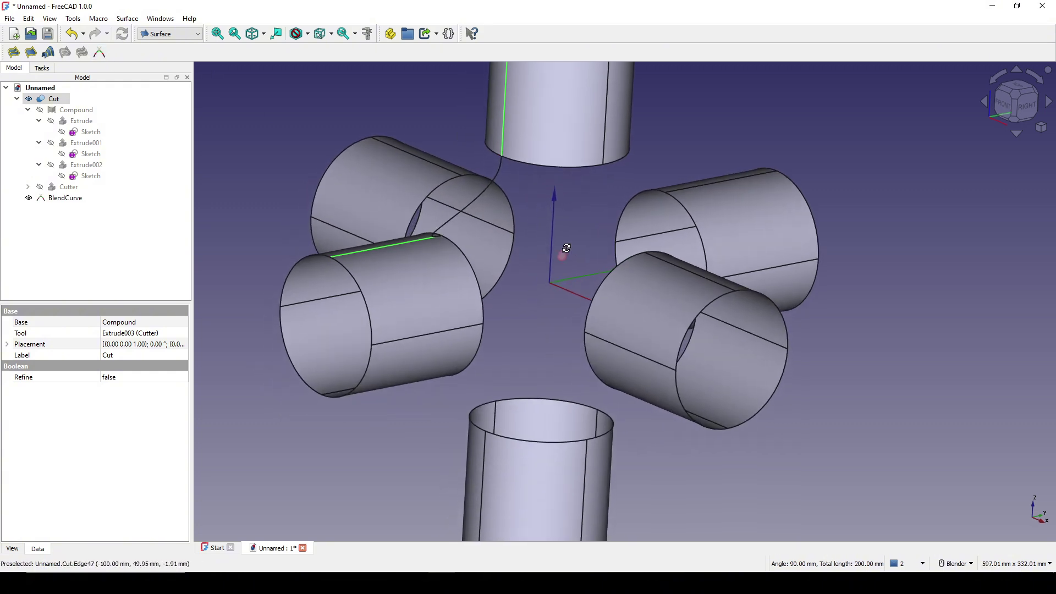
pyautogui.click(61, 199)
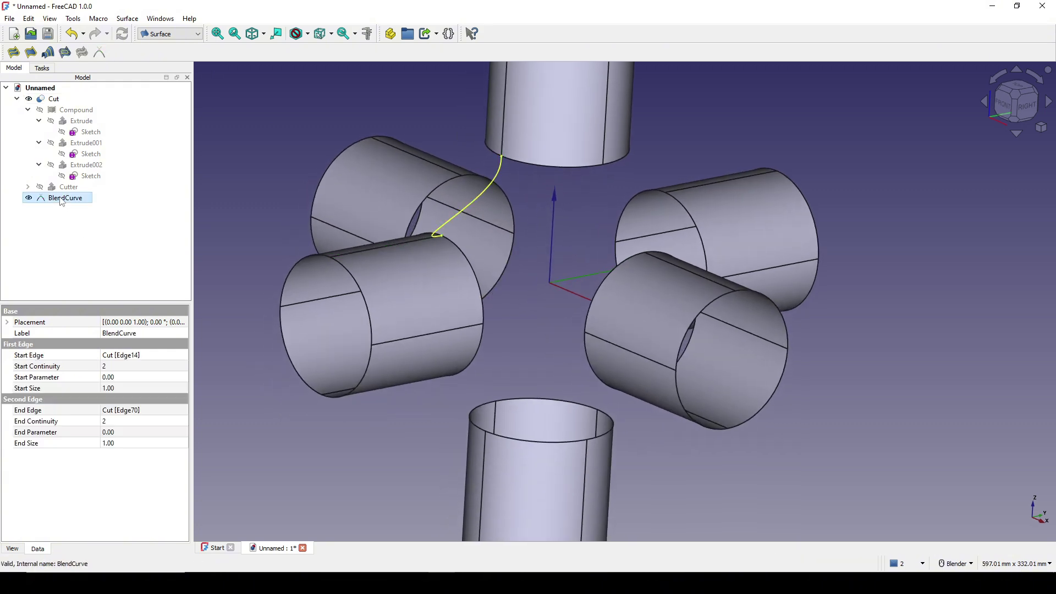
pyautogui.click(115, 388)
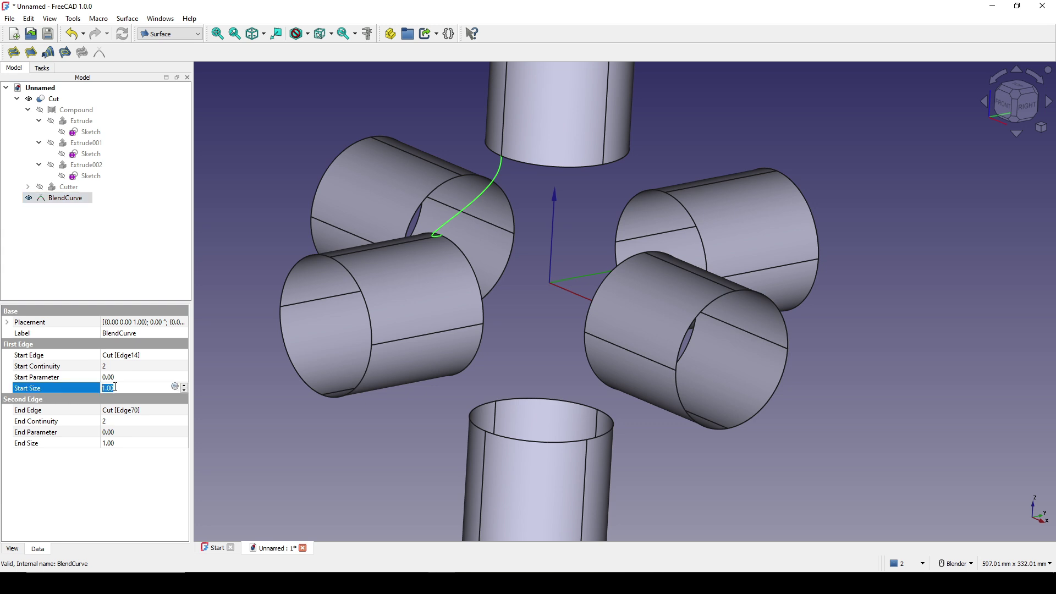
pyautogui.write('0')
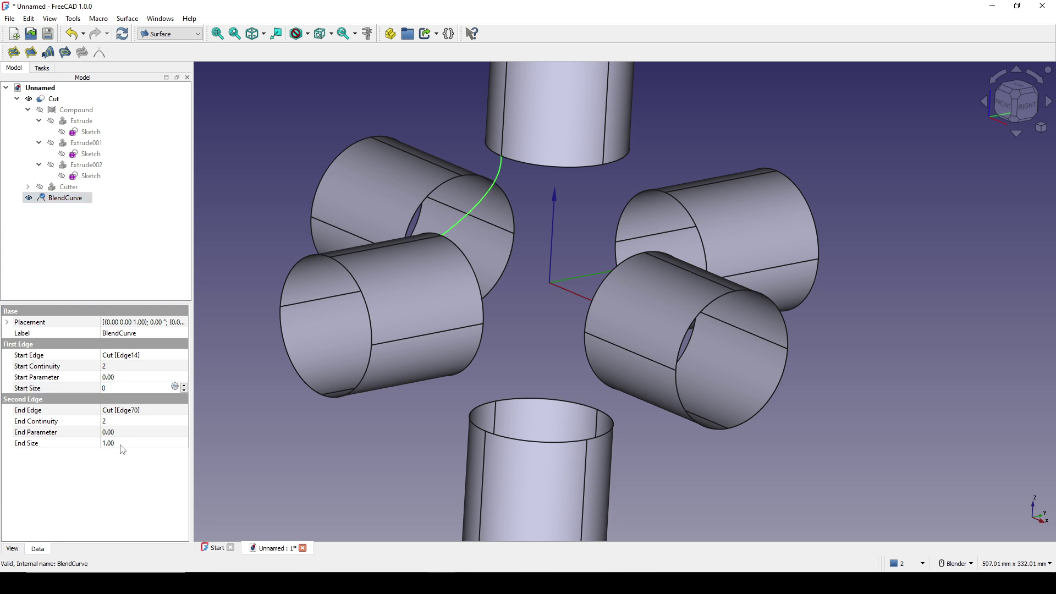
pyautogui.click(122, 443)
pyautogui.write('0')
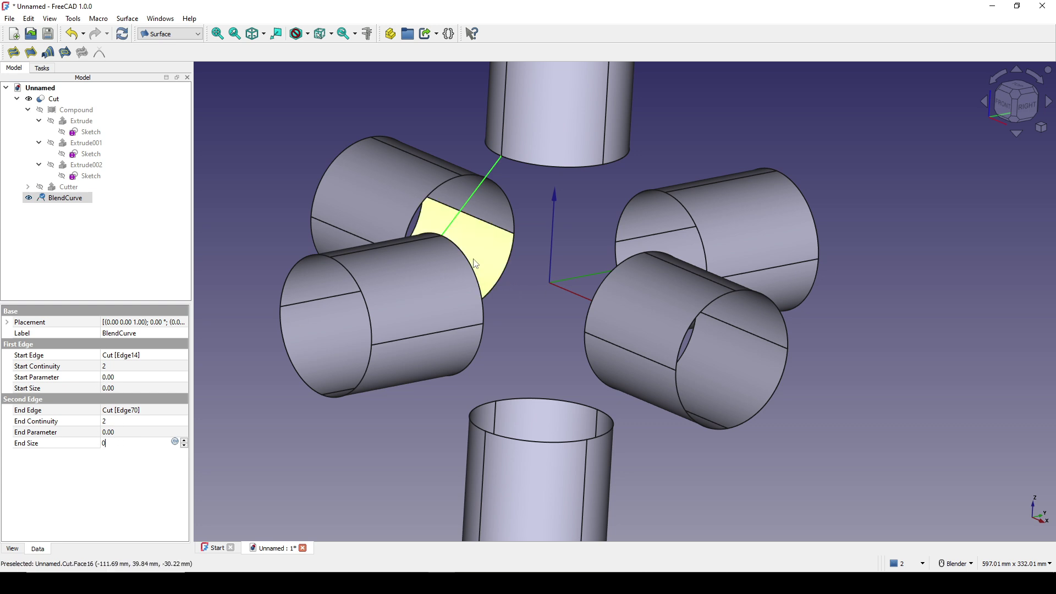
pyautogui.moveTo(525, 209); pyautogui.dragTo(517, 256, button='middle')
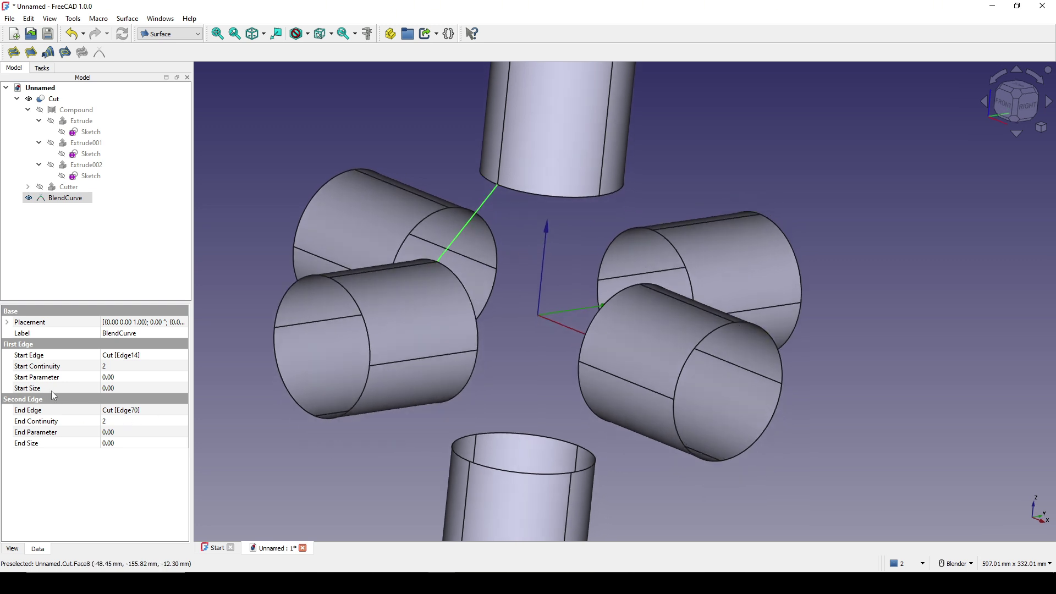
# Step: Set the blend curve's start size to -1 and its end size to 1
pyautogui.click(119, 388)
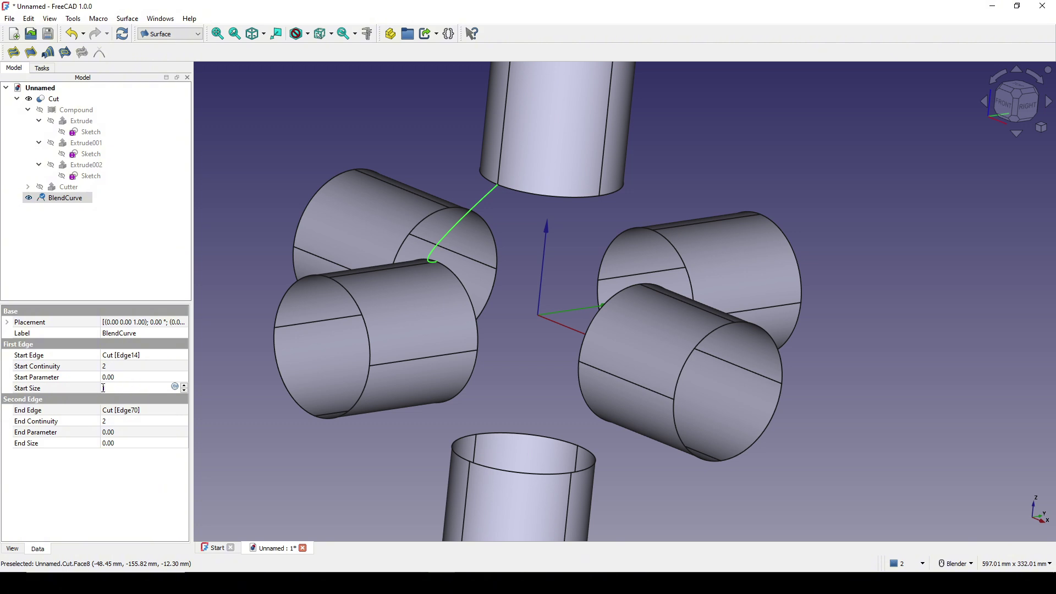
pyautogui.write('1-1')
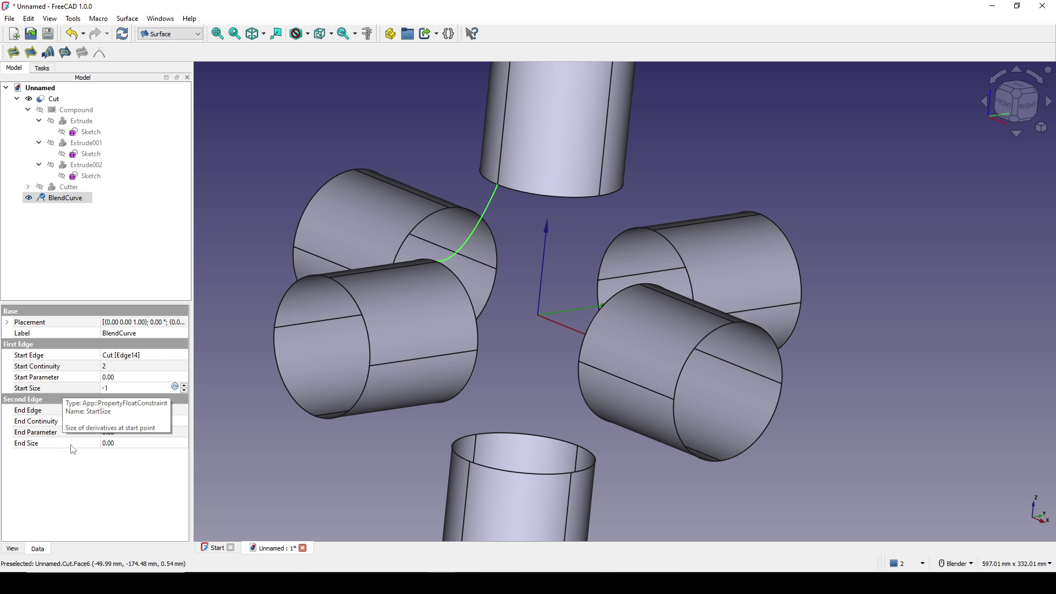
pyautogui.click(123, 445)
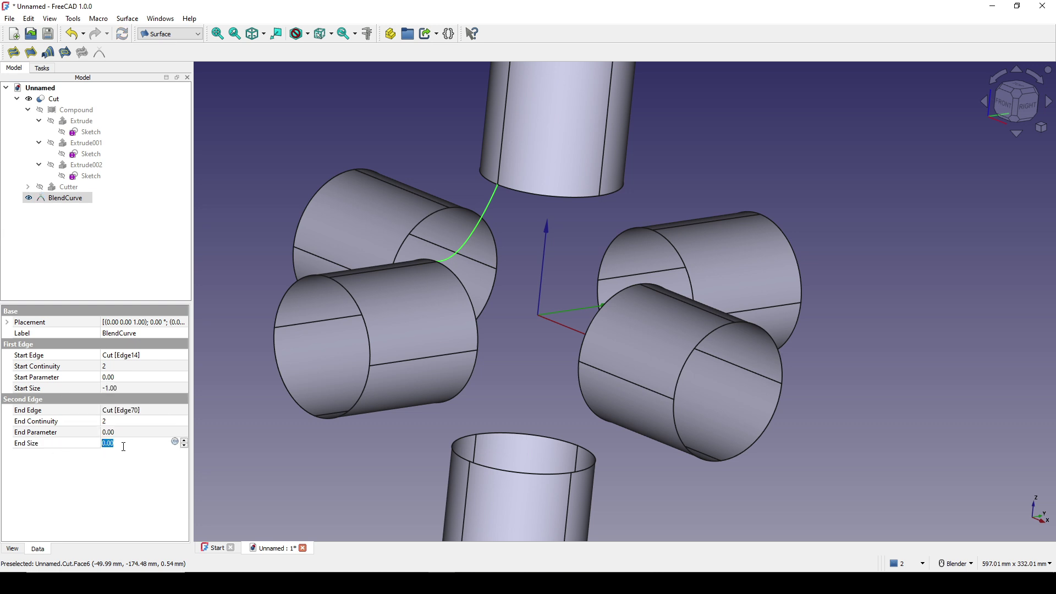
pyautogui.write('1')
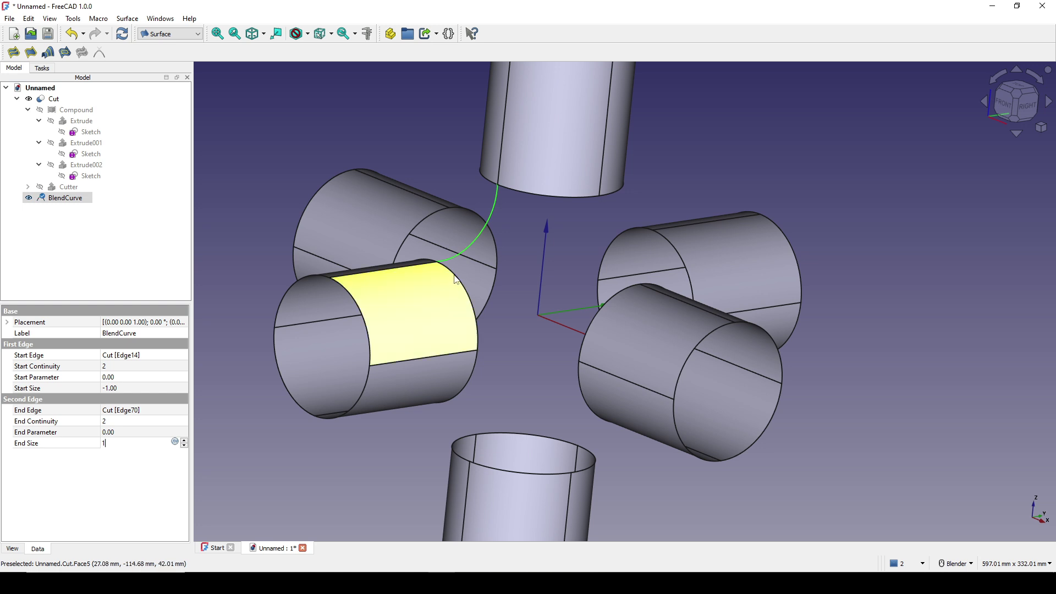
pyautogui.scroll(-1, 520, 231)
pyautogui.keyDown('shift'); pyautogui.moveTo(662, 196); pyautogui.dragTo(662, 173, button='middle'); pyautogui.keyUp('shift')
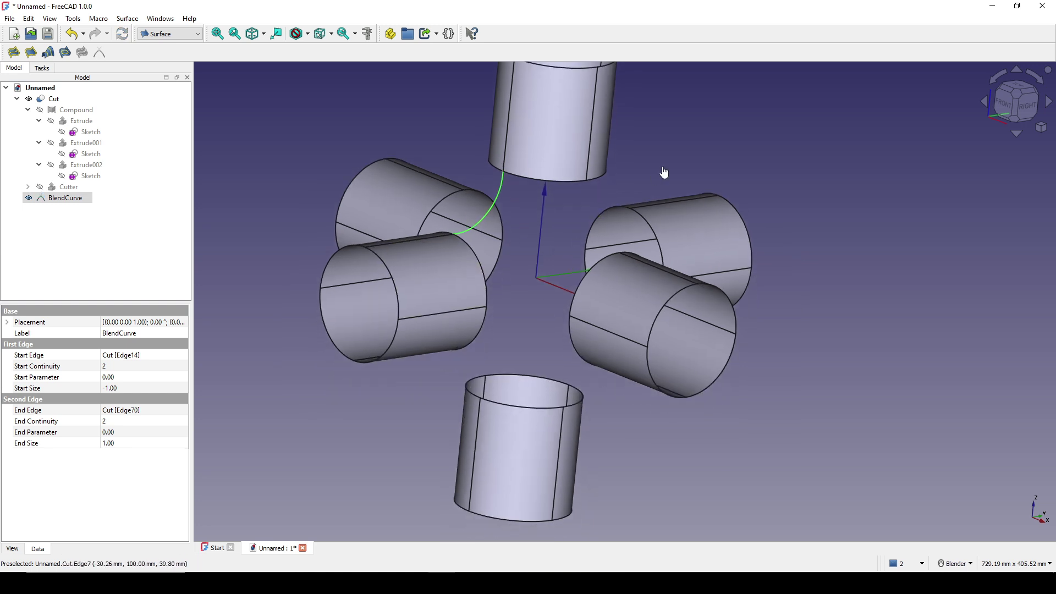
pyautogui.click(662, 173)
# Step: Select the facing side seams of the front-left and front-right tubes as edges for a blend curve
pyautogui.moveTo(680, 218); pyautogui.dragTo(667, 231, button='middle')
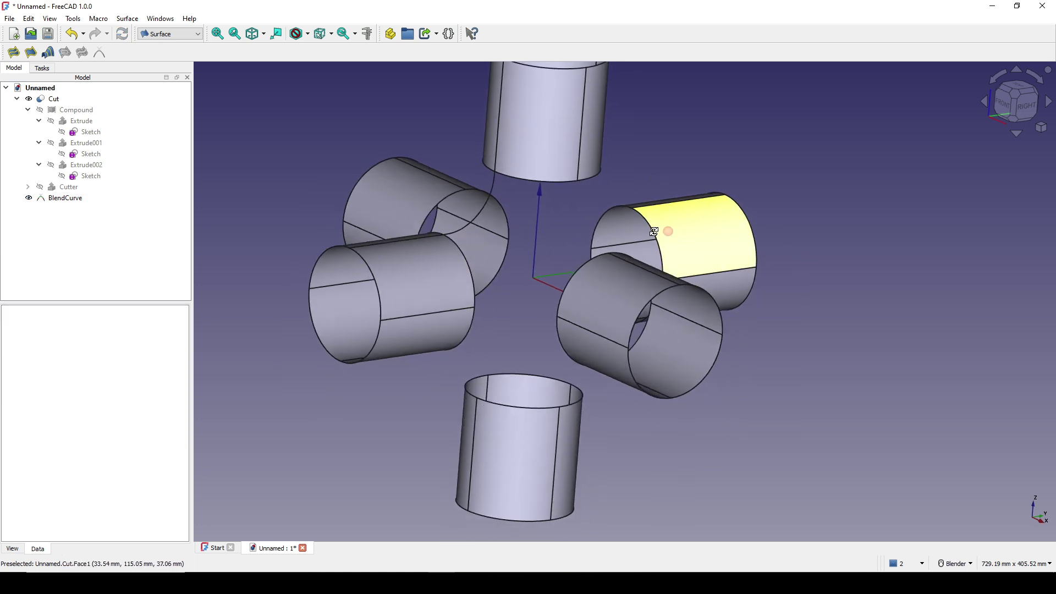
pyautogui.click(458, 318)
pyautogui.keyDown('ctrl'); pyautogui.click(577, 337); pyautogui.keyUp('ctrl')
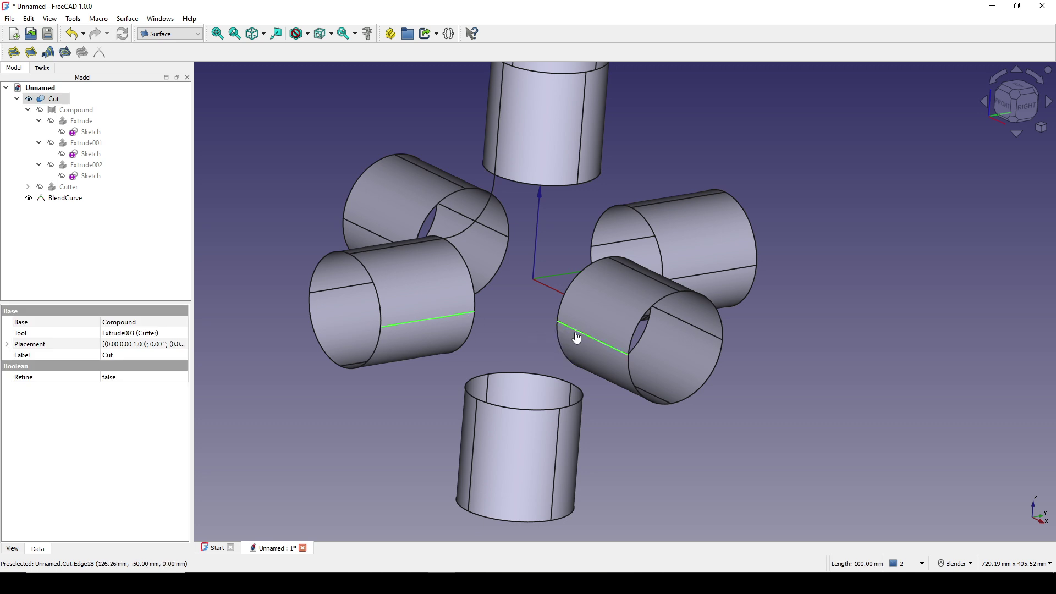
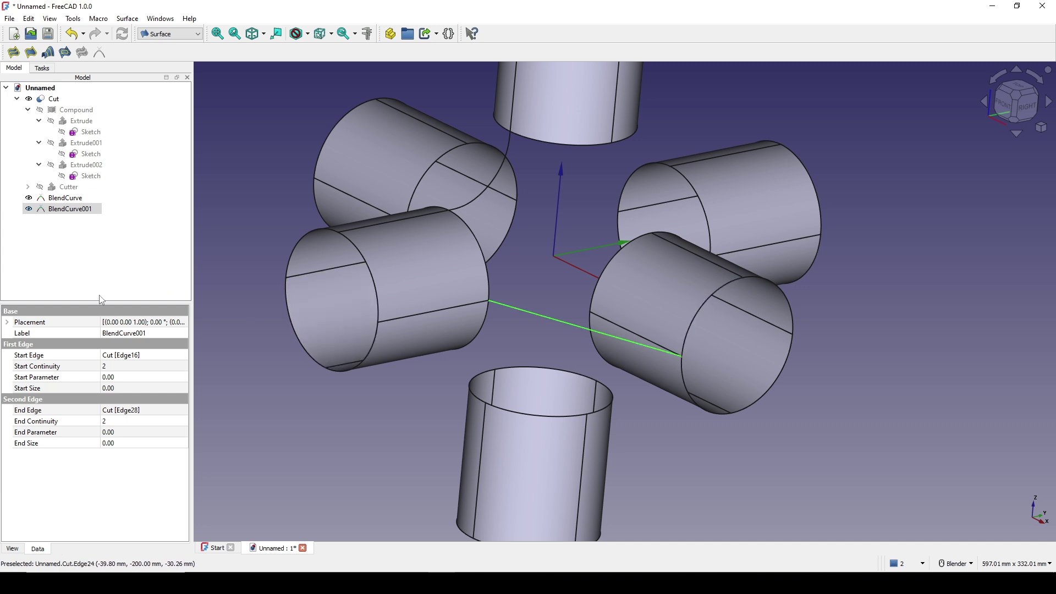
# Step: Set the end parameter to 1 for the blend curve between the front-left and front-right tubes
pyautogui.click(127, 429)
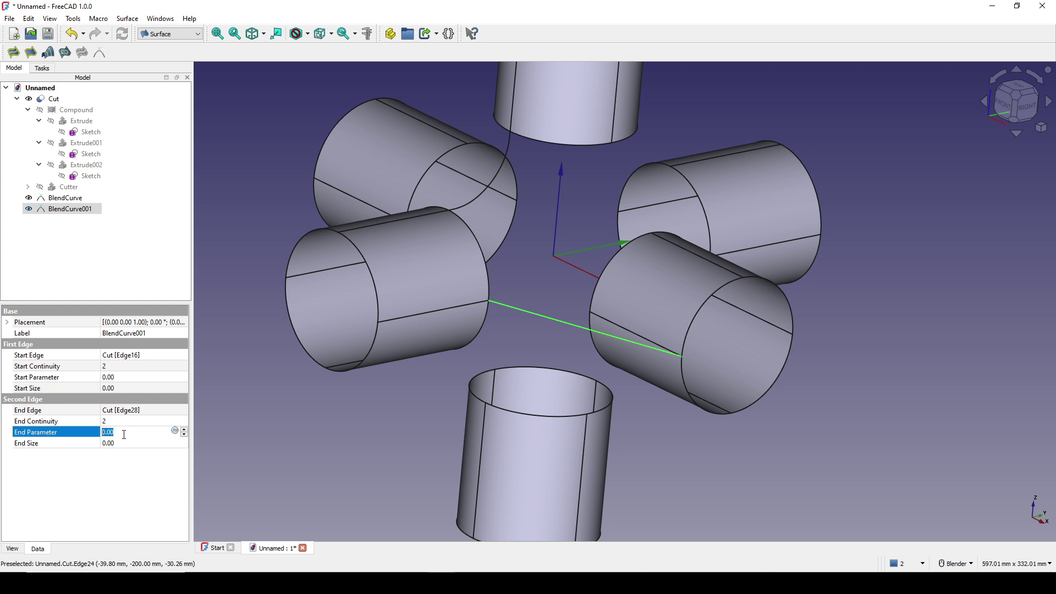
pyautogui.write('1')
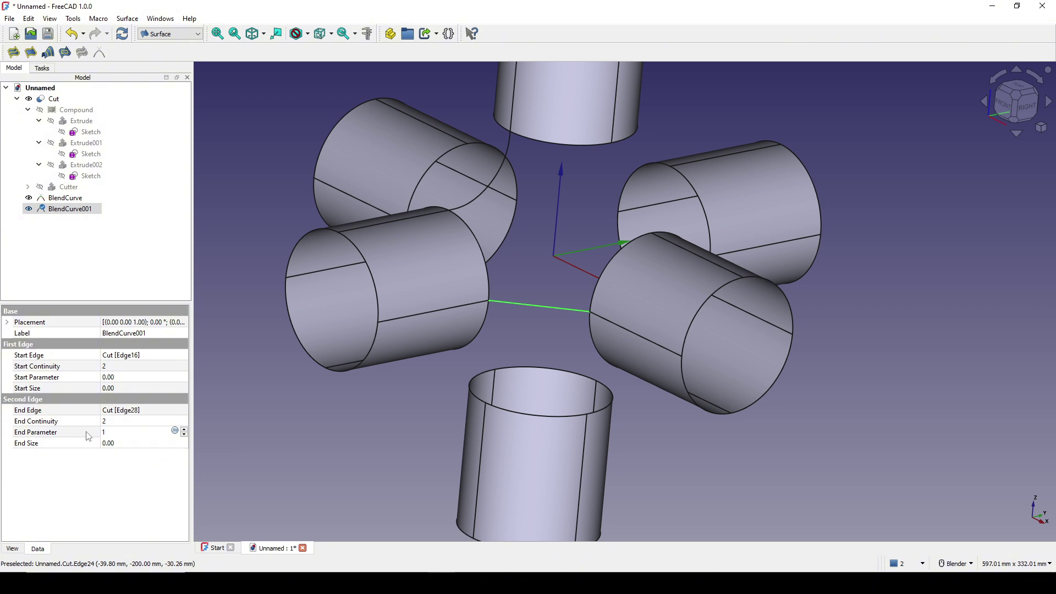
pyautogui.press('Return')
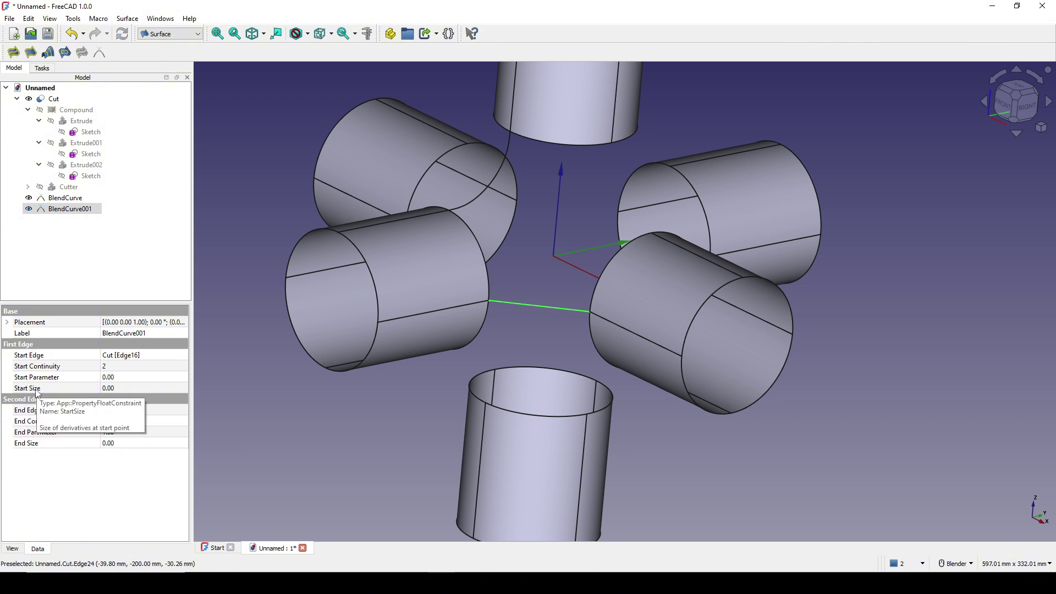
# Step: Set both the start size and the end size of the front blend curve to -1
pyautogui.click(119, 388)
pyautogui.write('1')
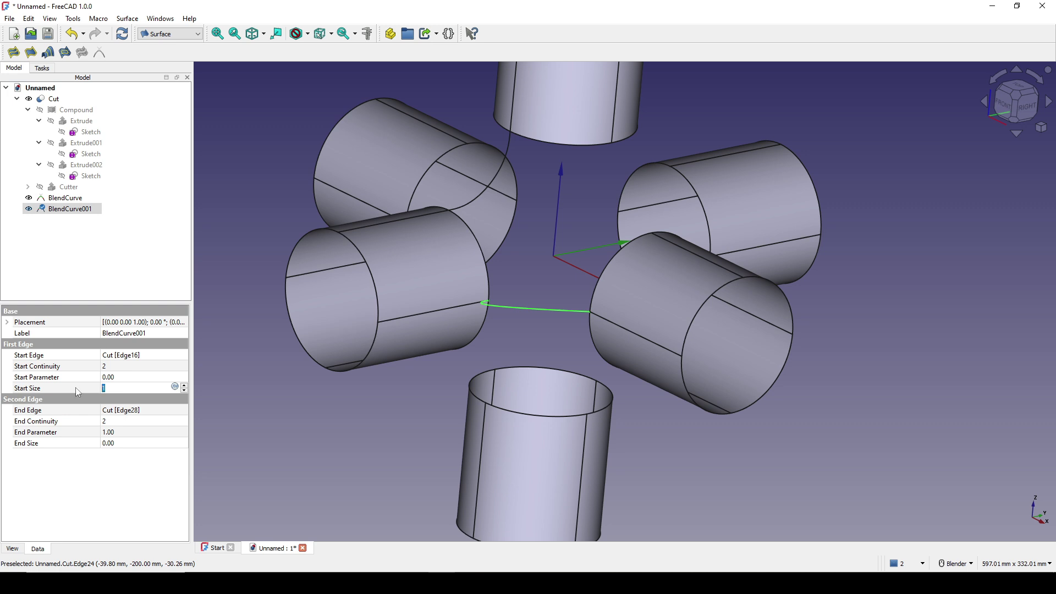
pyautogui.write('-1')
pyautogui.click(124, 443)
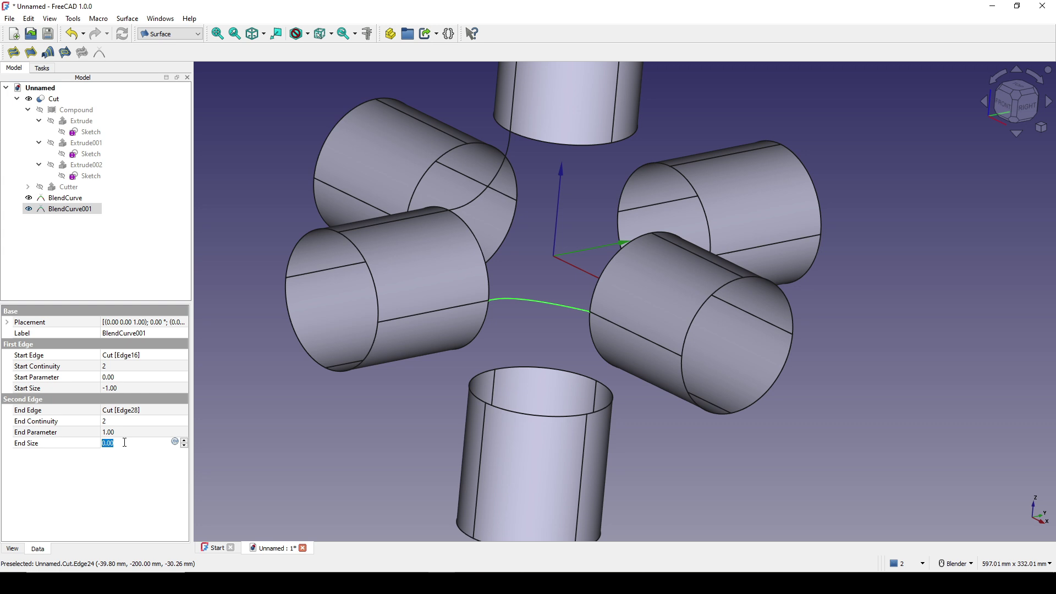
pyautogui.write('1')
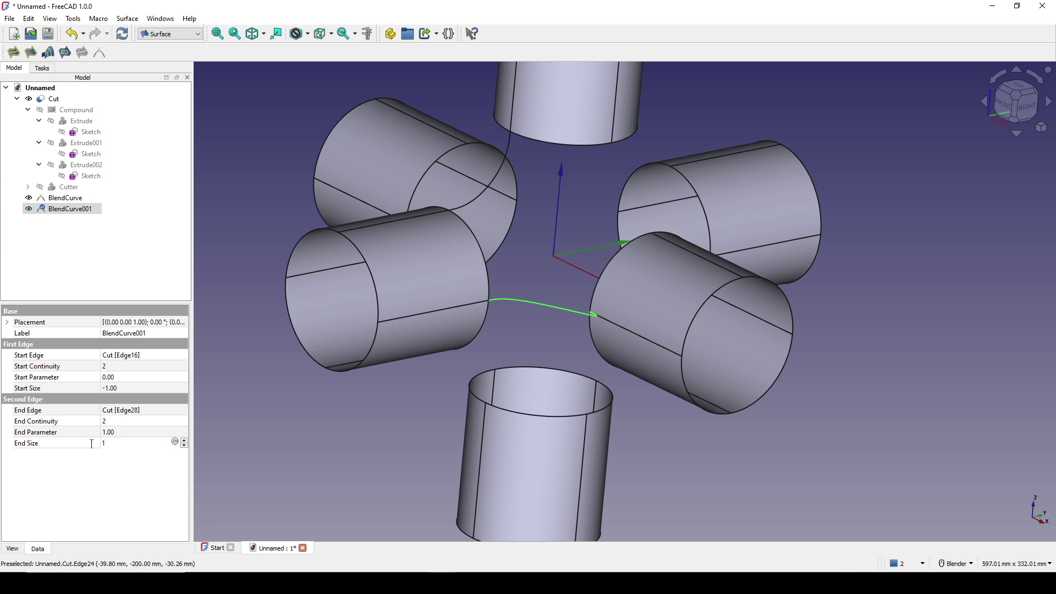
pyautogui.write('-1')
pyautogui.click(312, 450)
# Step: Create a blend curve between the upper vertical tube's right front seam and the front-right tube's top seam
pyautogui.moveTo(660, 297); pyautogui.dragTo(714, 375, button='middle')
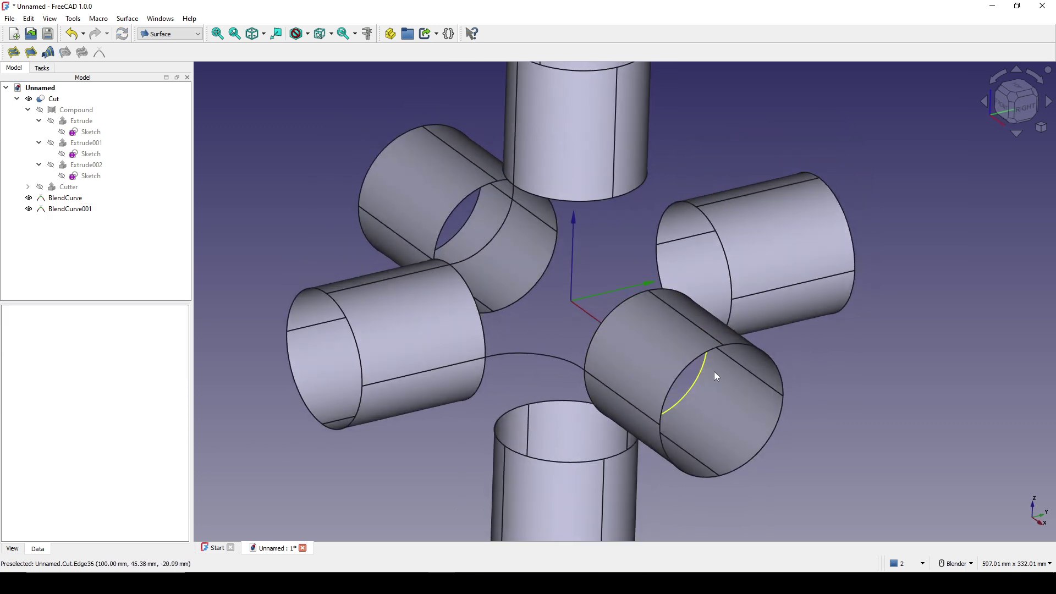
pyautogui.click(616, 186)
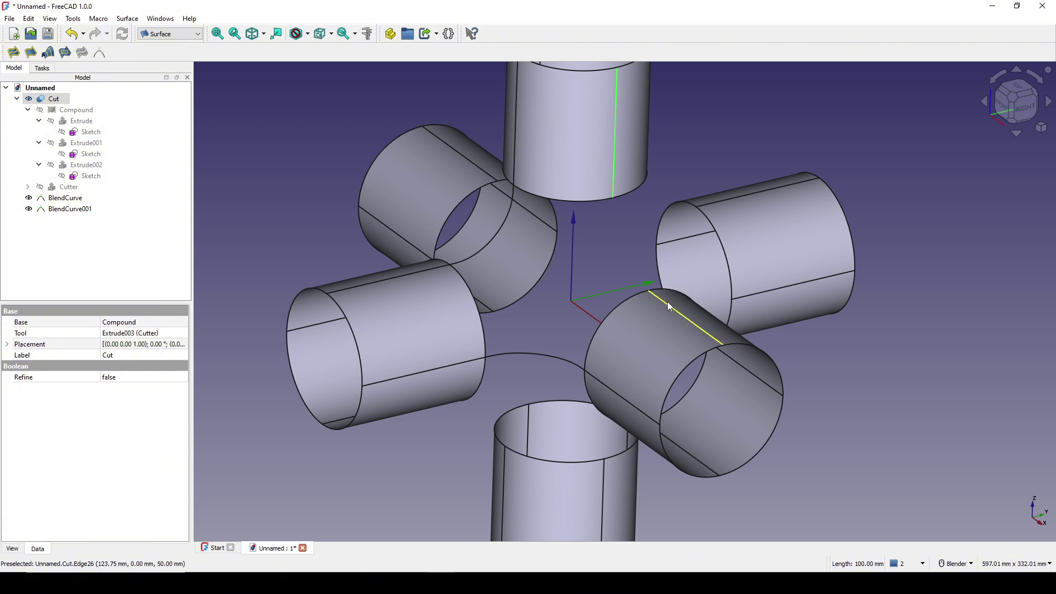
pyautogui.keyDown('ctrl'); pyautogui.click(677, 311); pyautogui.keyUp('ctrl')
pyautogui.moveTo(730, 370); pyautogui.dragTo(759, 355, button='middle')
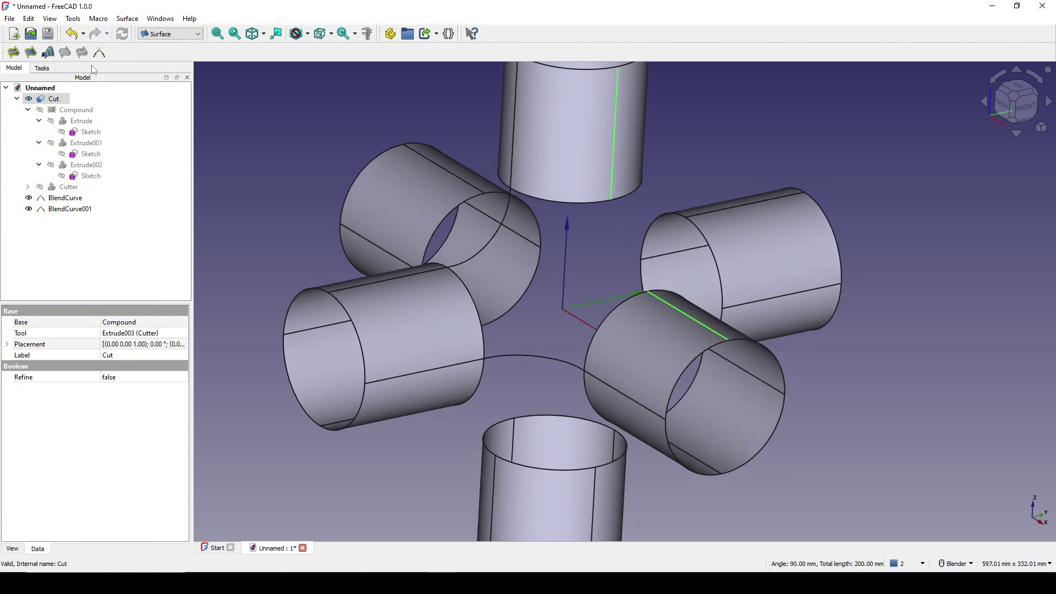
pyautogui.moveTo(707, 332); pyautogui.dragTo(700, 313, button='middle')
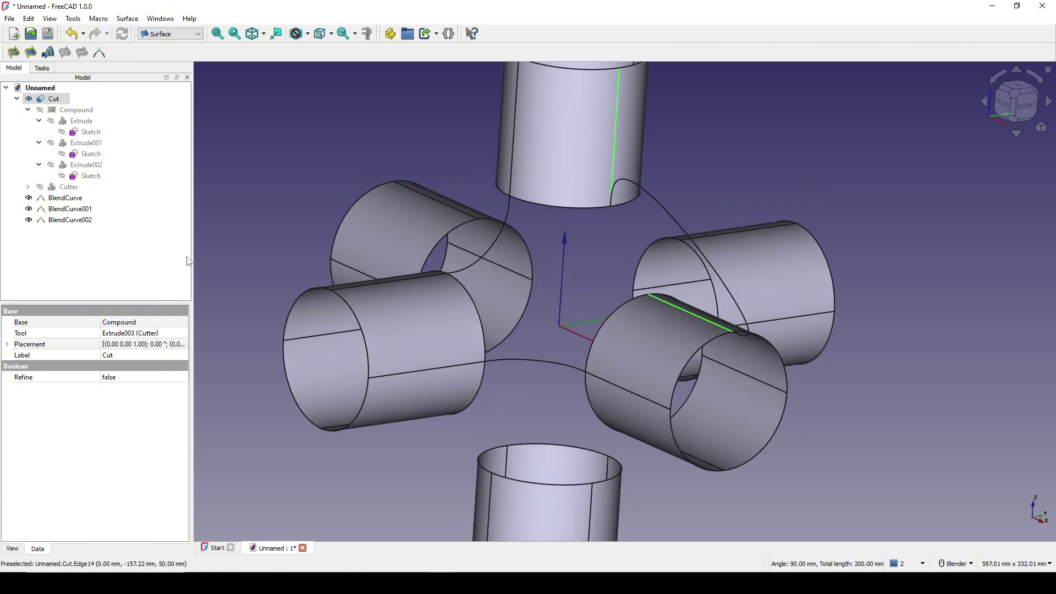
# Step: Set the new blend curve's start size and end size to 0
pyautogui.click(87, 222)
pyautogui.click(121, 388)
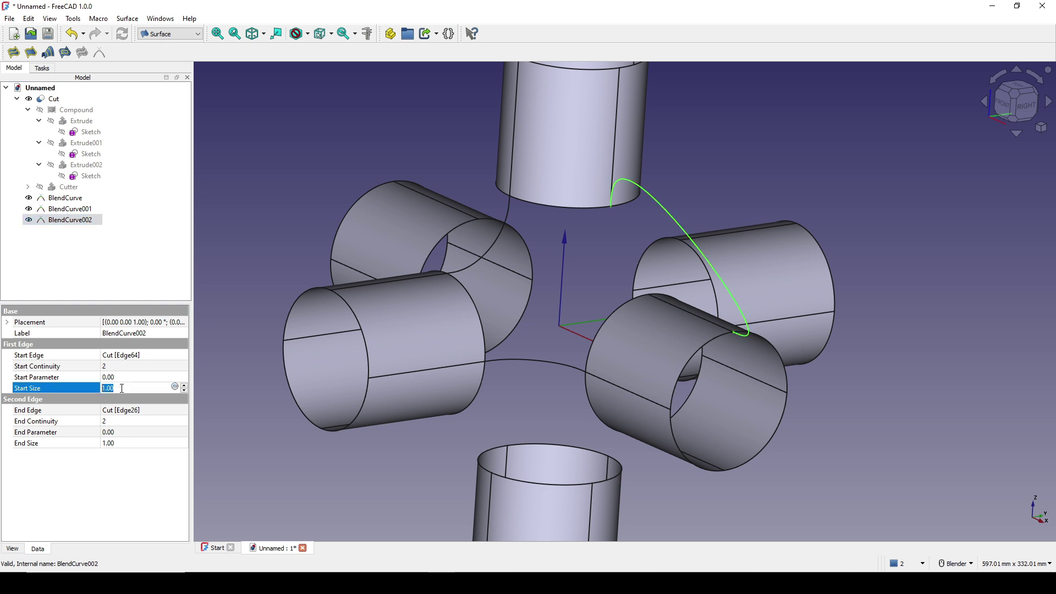
pyautogui.write('0')
pyautogui.click(121, 444)
pyautogui.write('0')
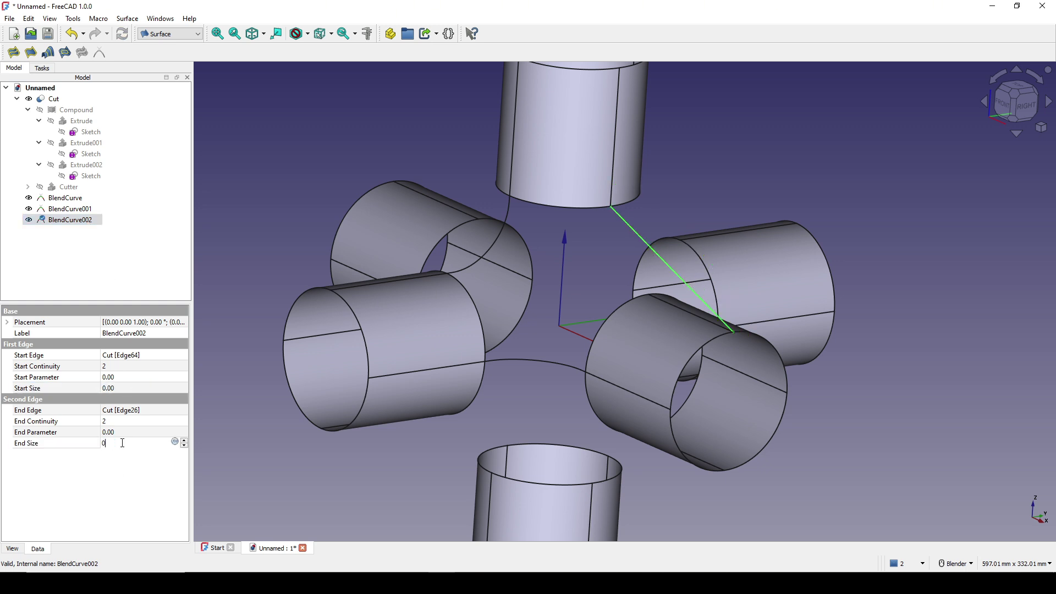
pyautogui.press('Return')
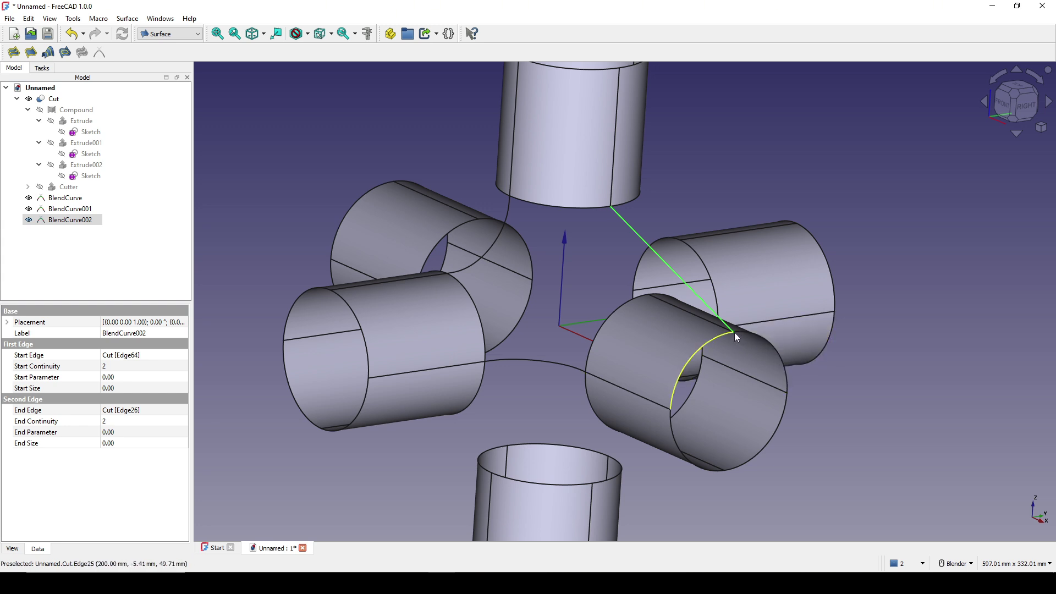
# Step: Set the end parameter to 1 for the blend curve joining the upper vertical tube and the front-right tube
pyautogui.scroll(1, 735, 333)
pyautogui.scroll(-1, 734, 329)
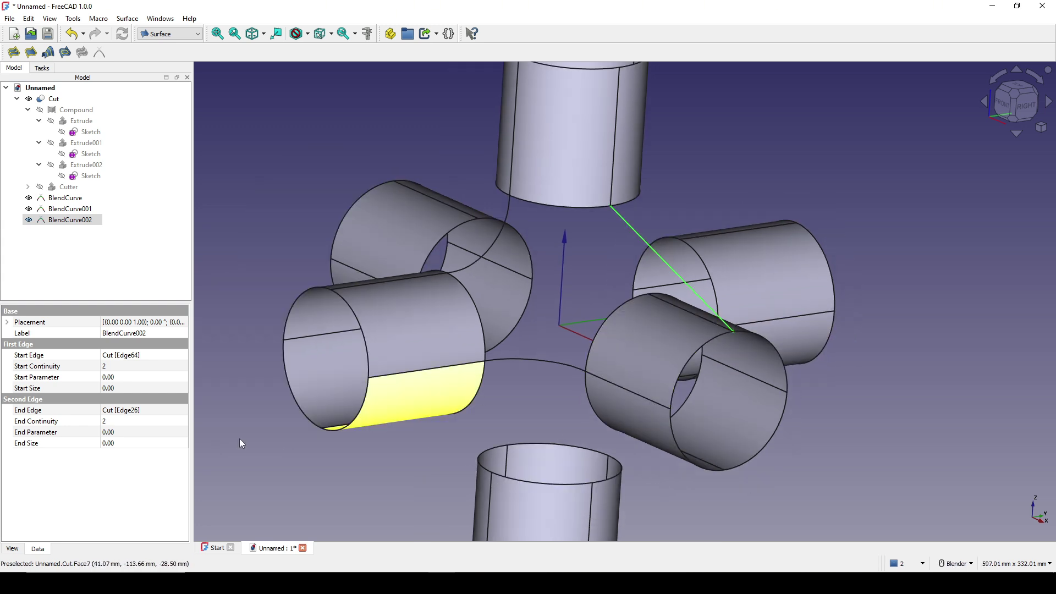
pyautogui.click(58, 436)
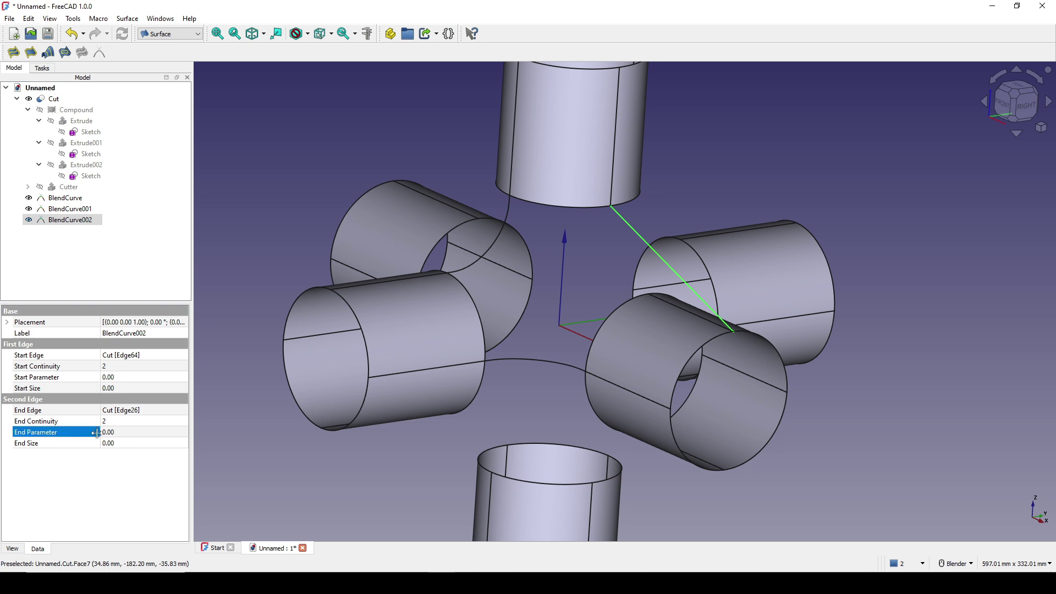
pyautogui.click(118, 433)
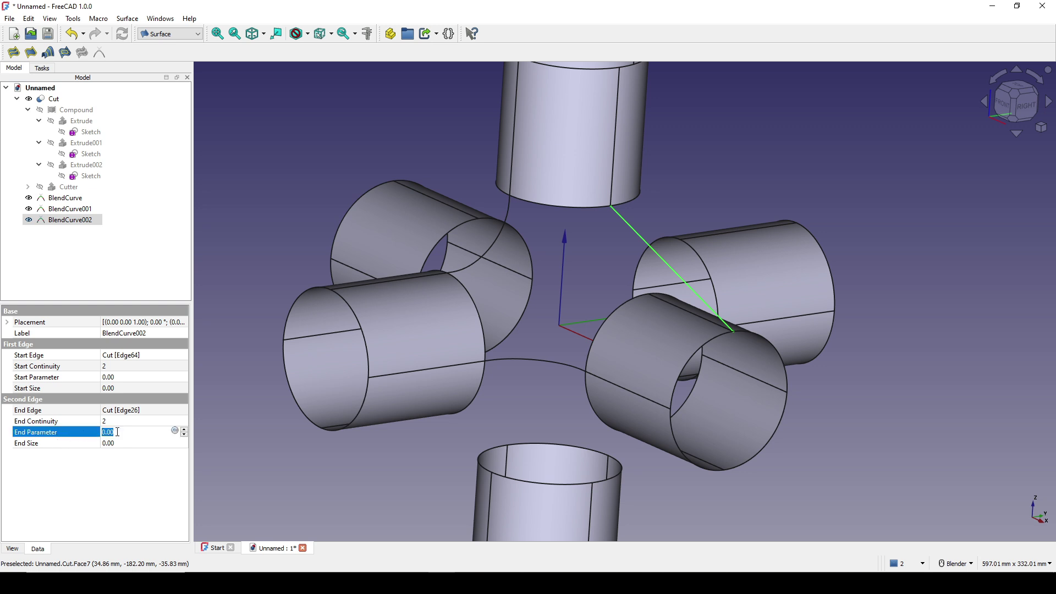
pyautogui.write('1')
pyautogui.press('Return')
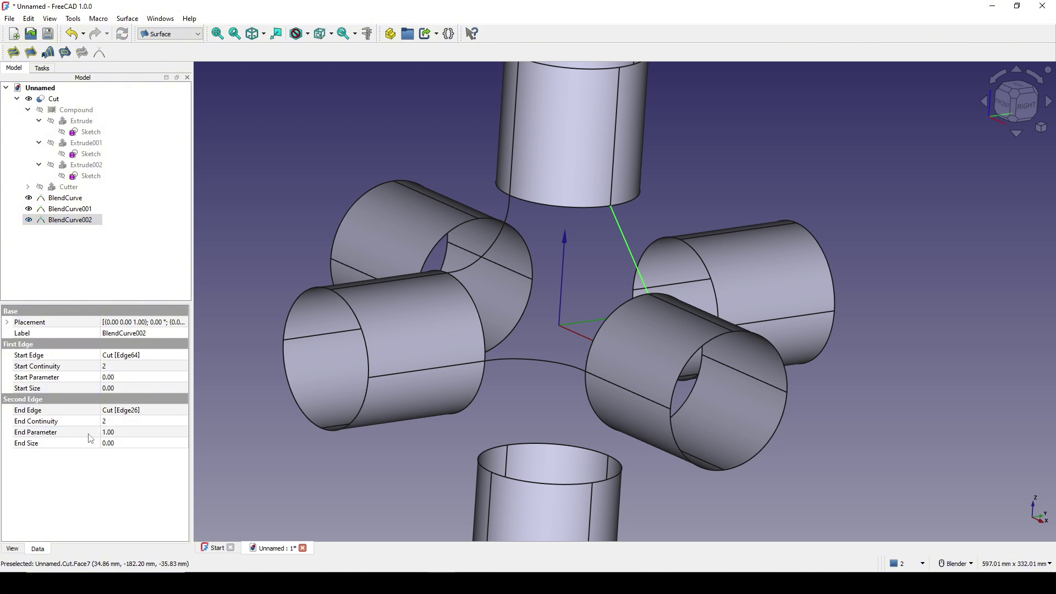
# Step: Set the start size and end size to -1 for the blend curve joining the upper vertical and front-right tubes
pyautogui.click(123, 388)
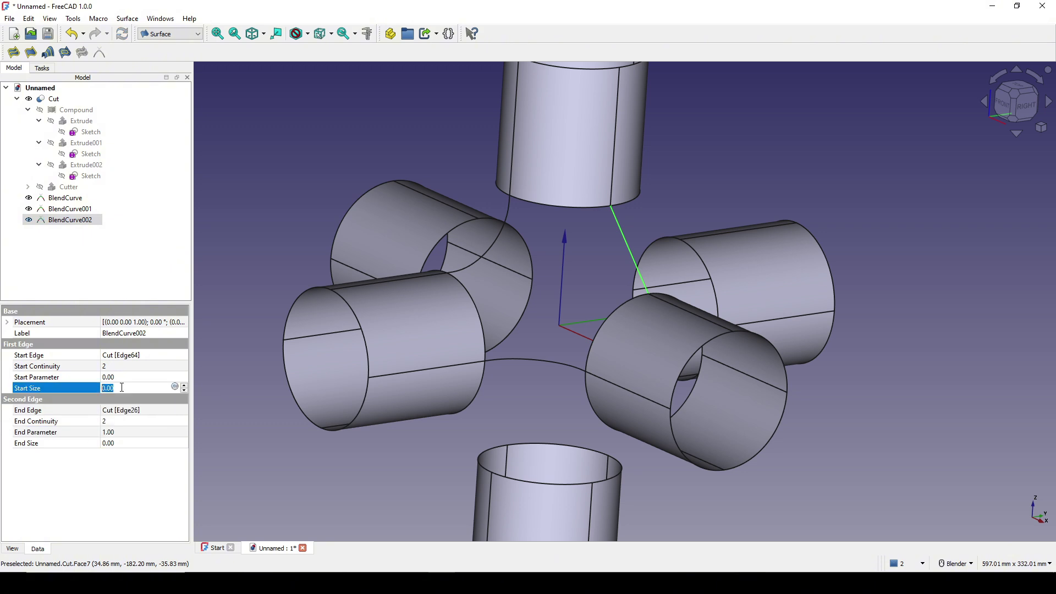
pyautogui.write('1')
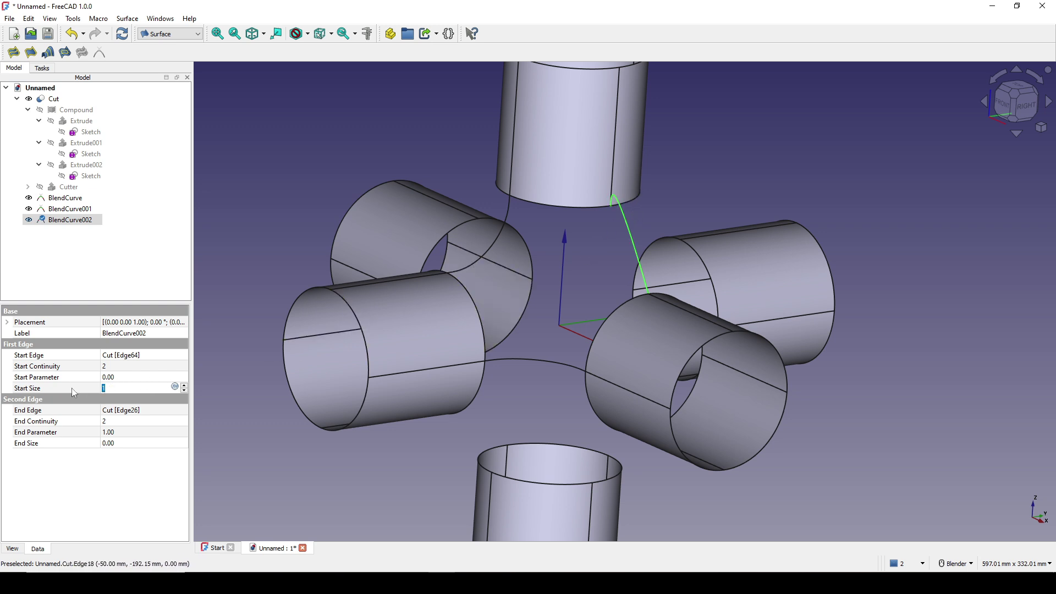
pyautogui.write('-1')
pyautogui.click(126, 443)
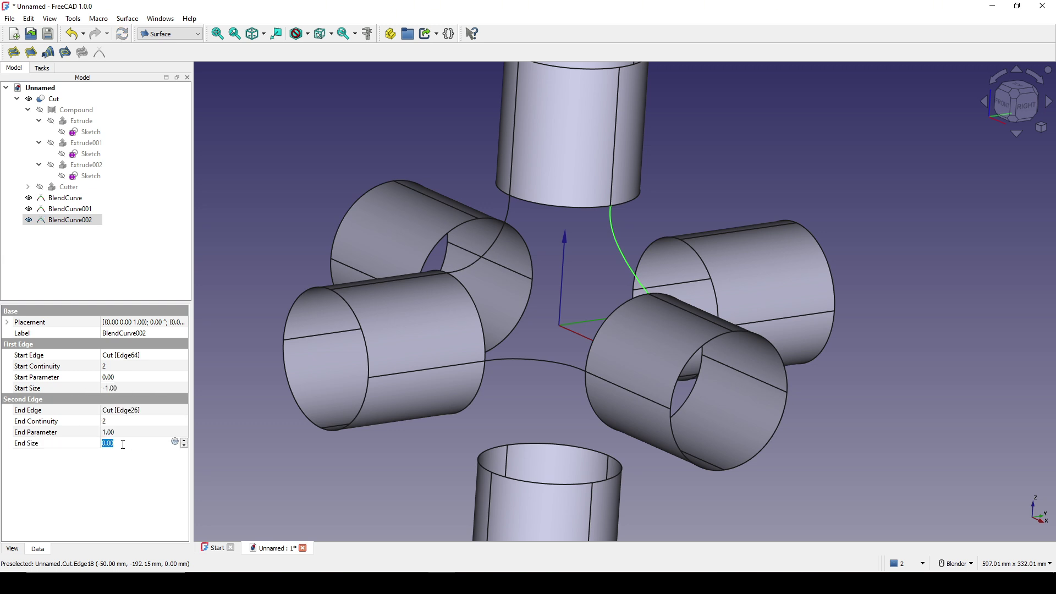
pyautogui.write('1')
pyautogui.moveTo(122, 445); pyautogui.dragTo(93, 434)
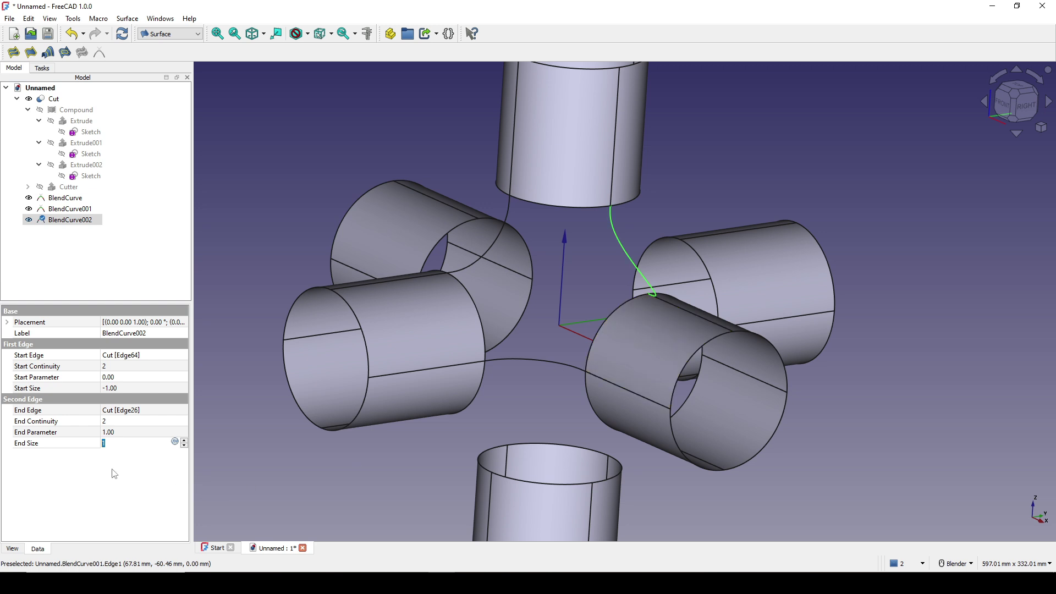
pyautogui.write('-1')
pyautogui.click(563, 385)
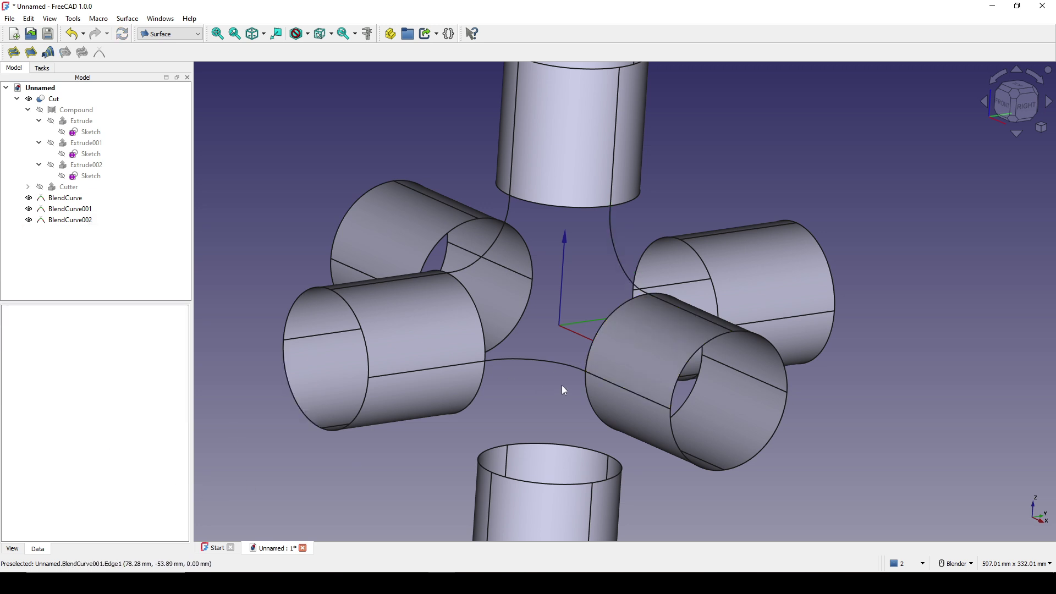
# Step: Select the blend curve that joins the front-left tube's top seam to the upper vertical tube
pyautogui.scroll(-1, 575, 379)
pyautogui.moveTo(690, 334); pyautogui.dragTo(660, 308, button='middle')
pyautogui.moveTo(487, 336); pyautogui.dragTo(641, 370, button='middle')
pyautogui.scroll(2, 658, 368)
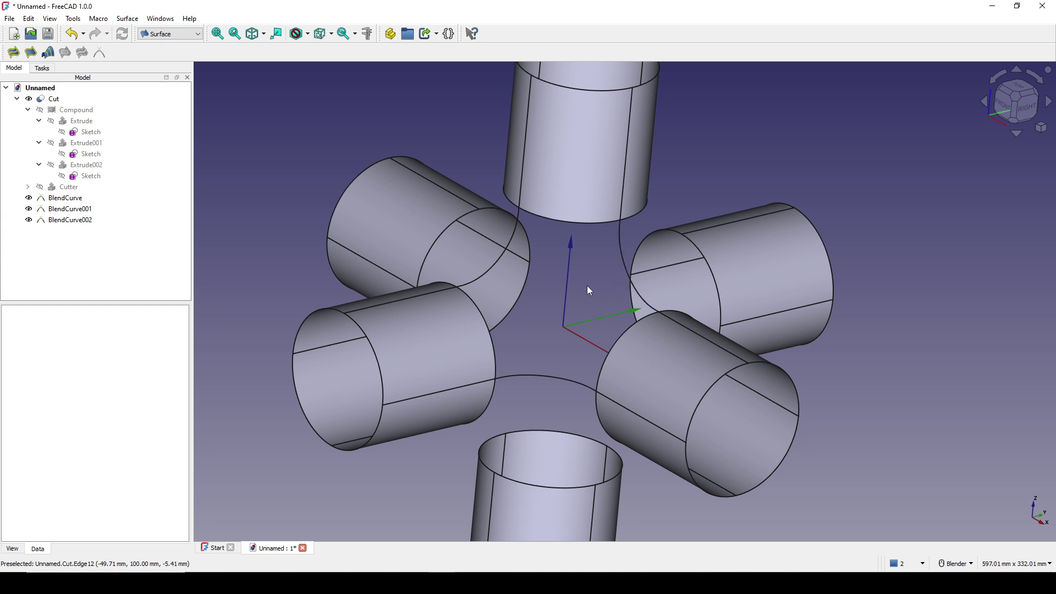
pyautogui.moveTo(586, 286); pyautogui.dragTo(720, 354, button='middle')
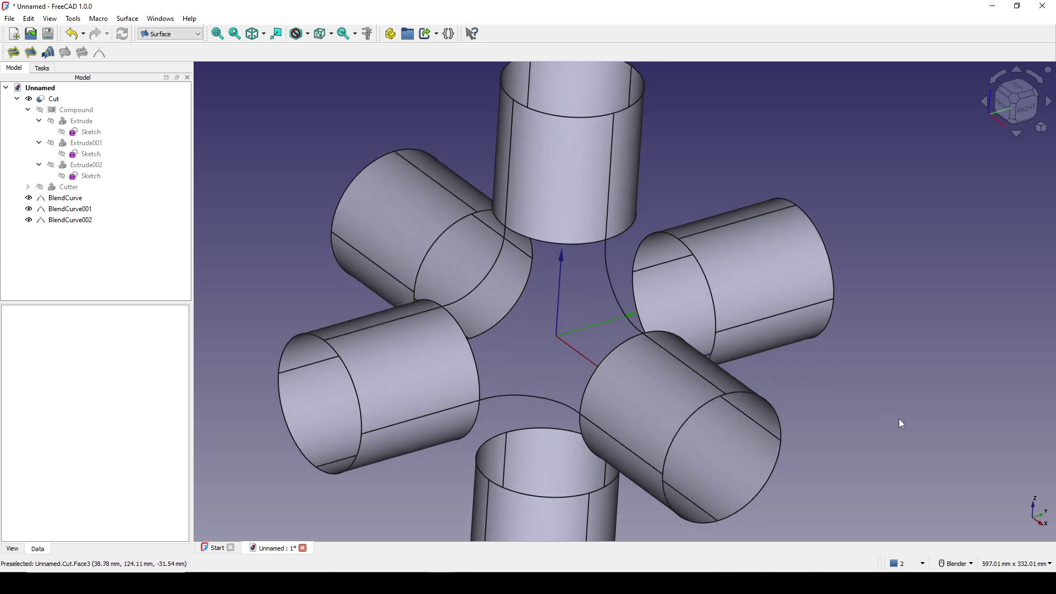
pyautogui.moveTo(900, 421); pyautogui.dragTo(965, 396, button='middle')
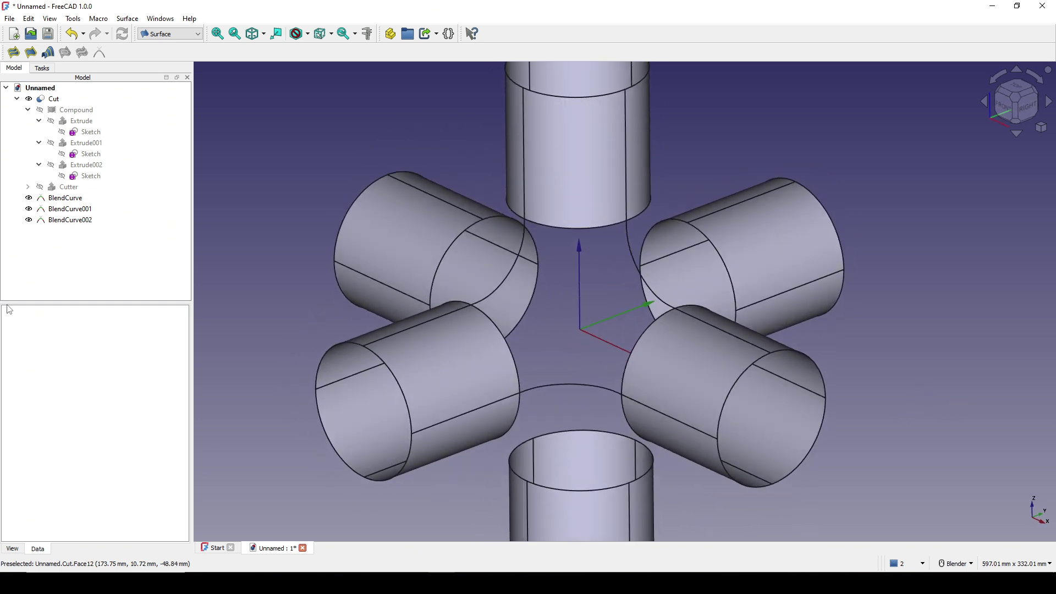
pyautogui.click(62, 199)
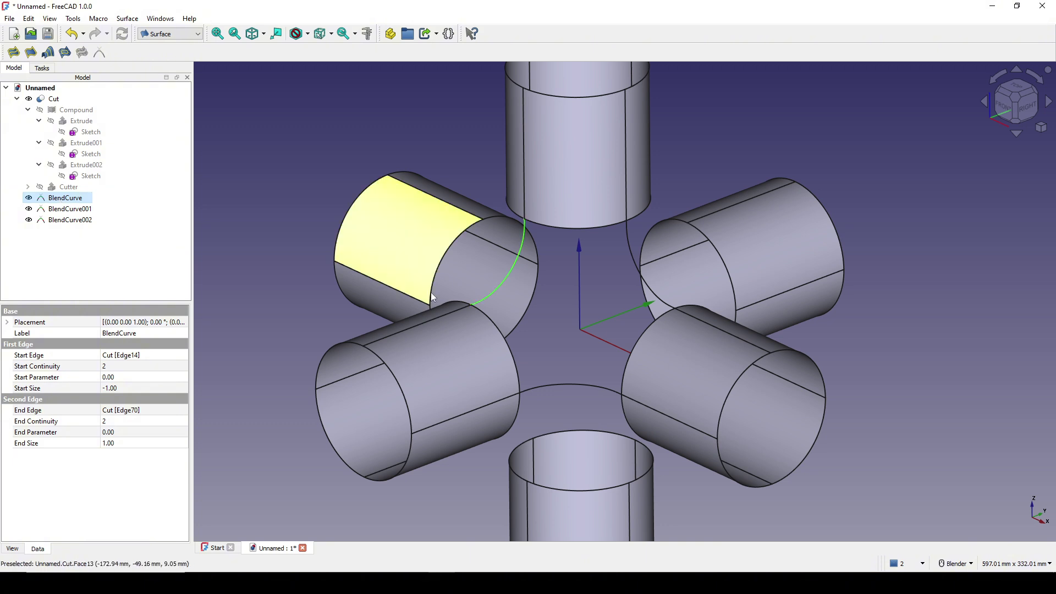
pyautogui.scroll(-3, 575, 342)
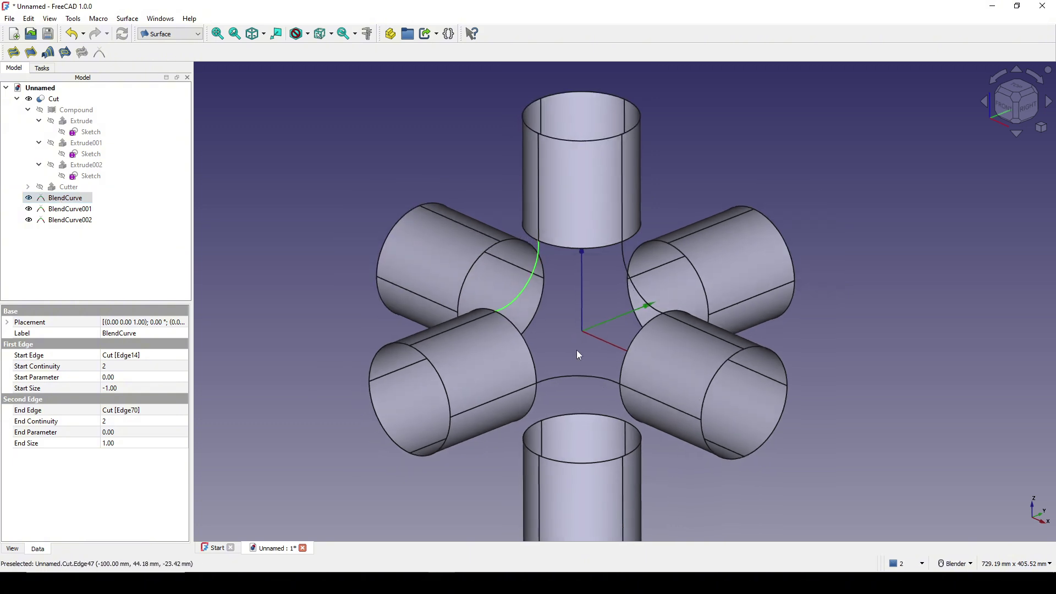
pyautogui.moveTo(571, 374); pyautogui.dragTo(573, 368, button='middle')
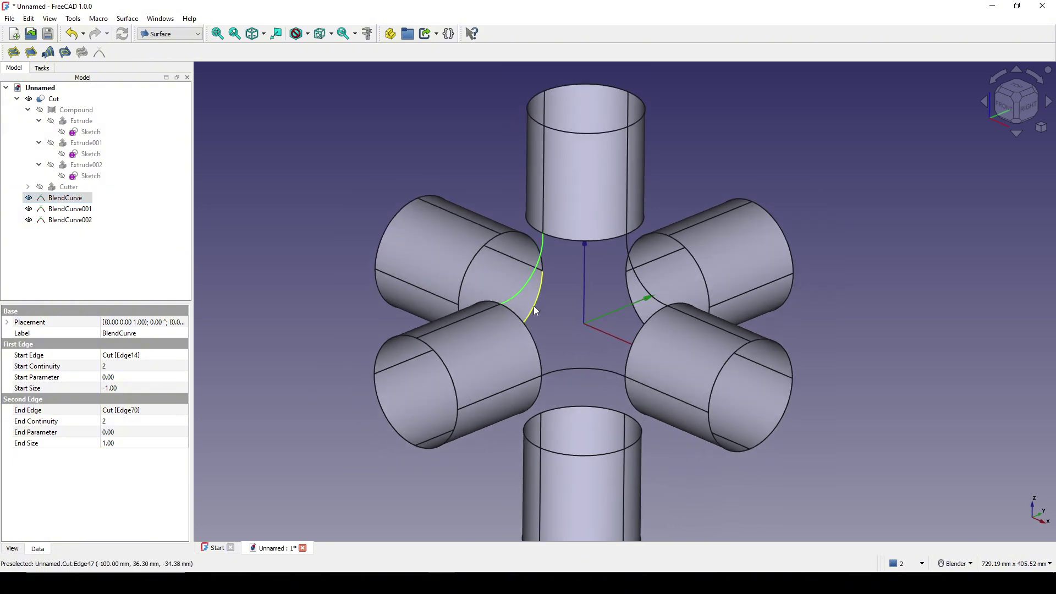
pyautogui.press('Print')
pyautogui.moveTo(339, 132); pyautogui.dragTo(713, 481)
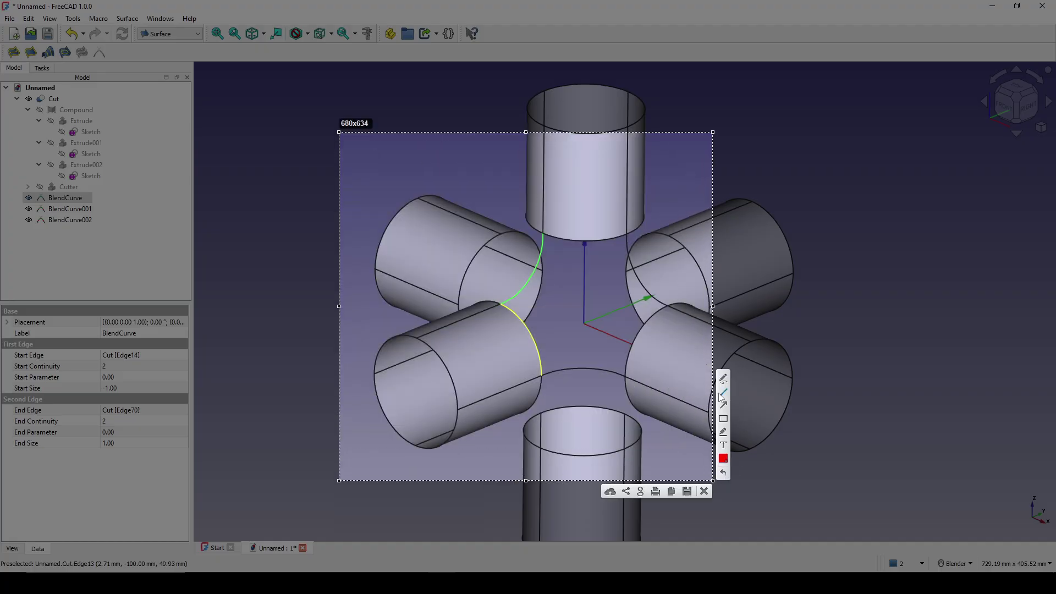
pyautogui.moveTo(511, 308); pyautogui.dragTo(472, 284)
pyautogui.click(704, 491)
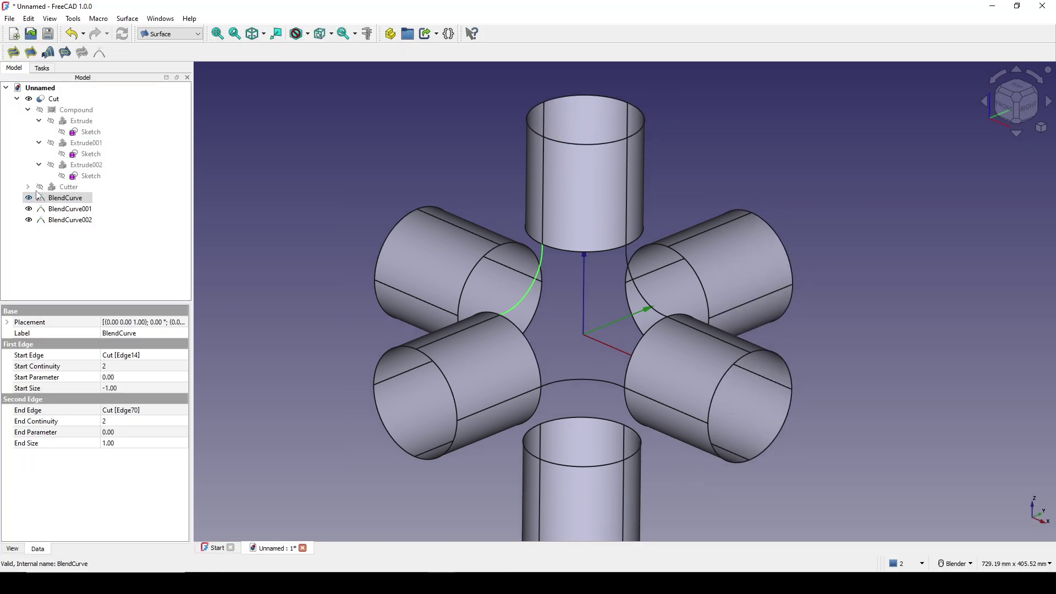
# Step: Switch to the Part workbench and extrude the selected blend curve 10 mm along the custom direction X -1
pyautogui.click(165, 34)
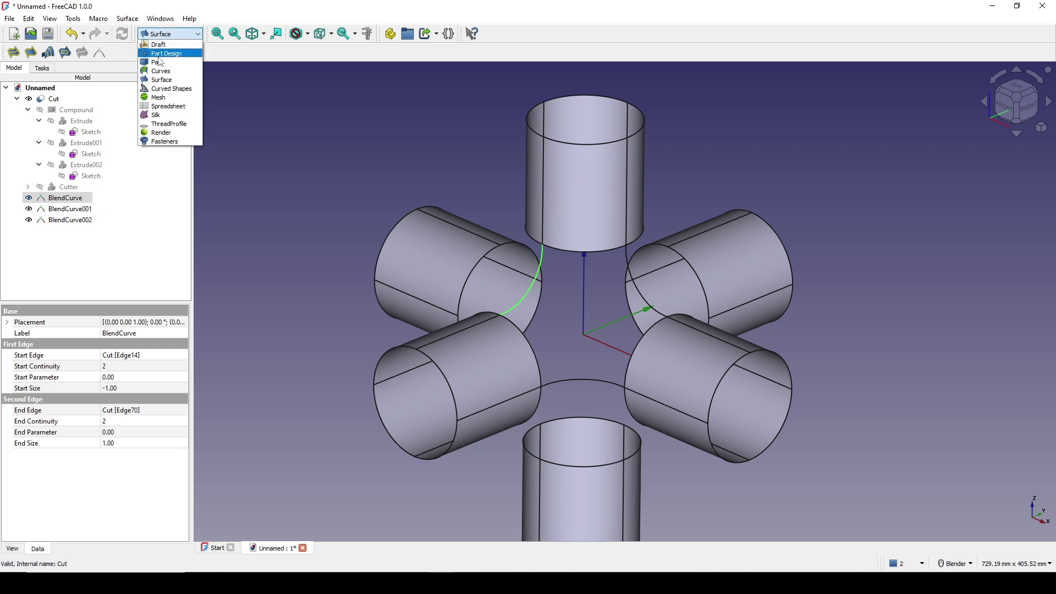
pyautogui.click(159, 63)
pyautogui.click(13, 92)
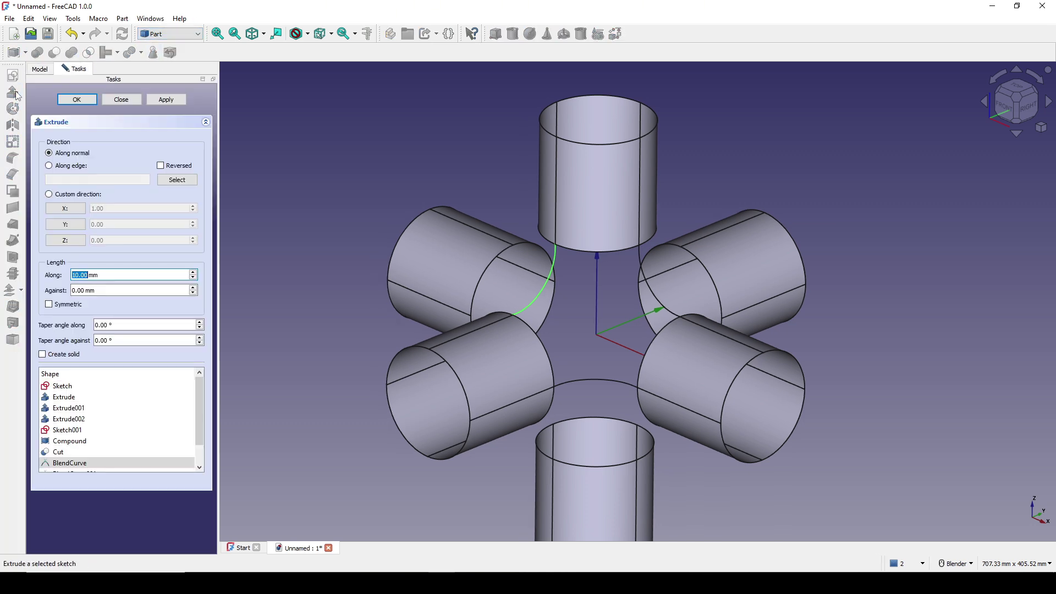
pyautogui.click(75, 209)
pyautogui.click(77, 214)
pyautogui.click(116, 209)
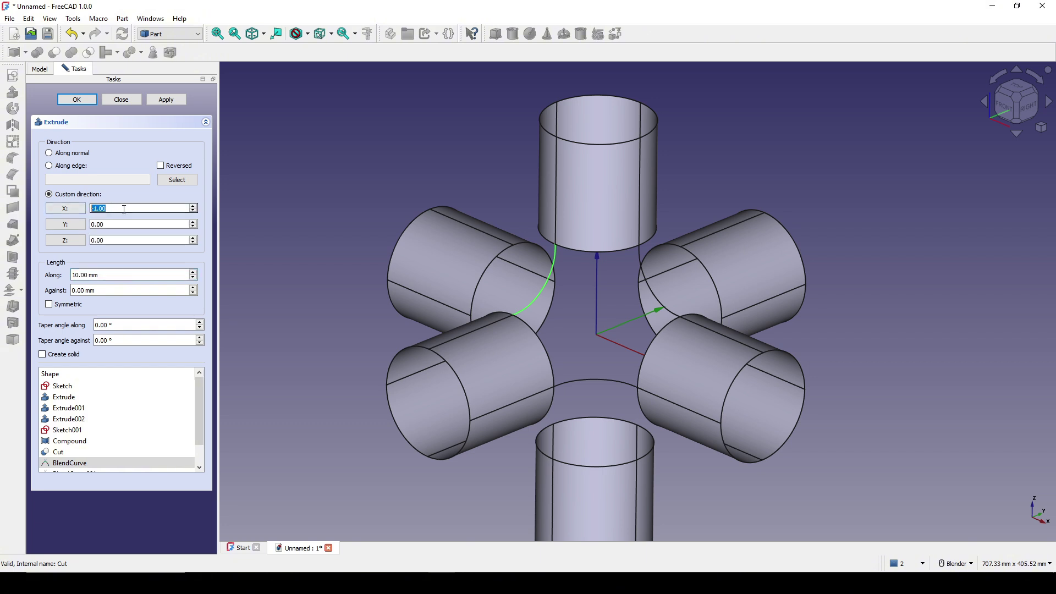
pyautogui.click(77, 99)
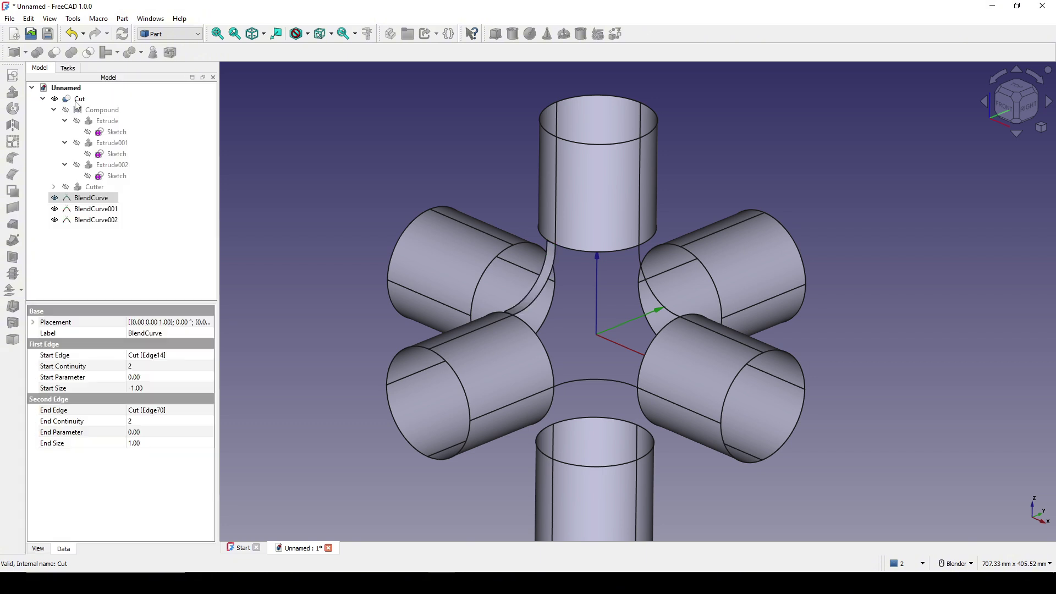
pyautogui.scroll(1, 605, 308)
pyautogui.scroll(1, 605, 308)
pyautogui.moveTo(598, 331); pyautogui.dragTo(641, 375, button='middle')
pyautogui.scroll(1, 530, 374)
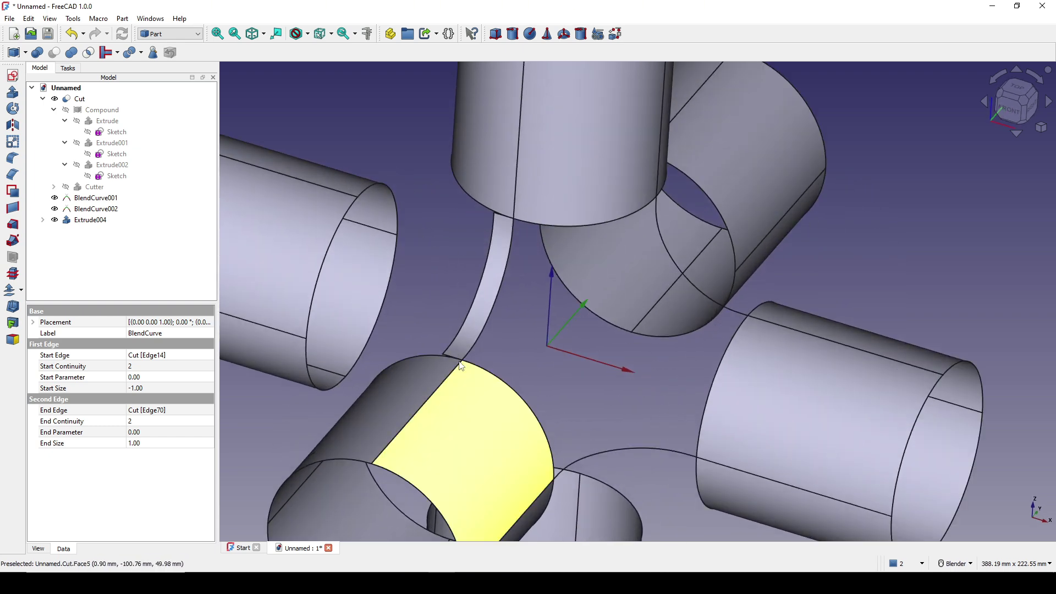
# Step: Extrude the blend curve joining the front-left and front-right tubes 10 mm along the custom direction Z -1
pyautogui.scroll(1, 464, 365)
pyautogui.moveTo(465, 364); pyautogui.dragTo(558, 369, button='middle')
pyautogui.scroll(-3, 451, 357)
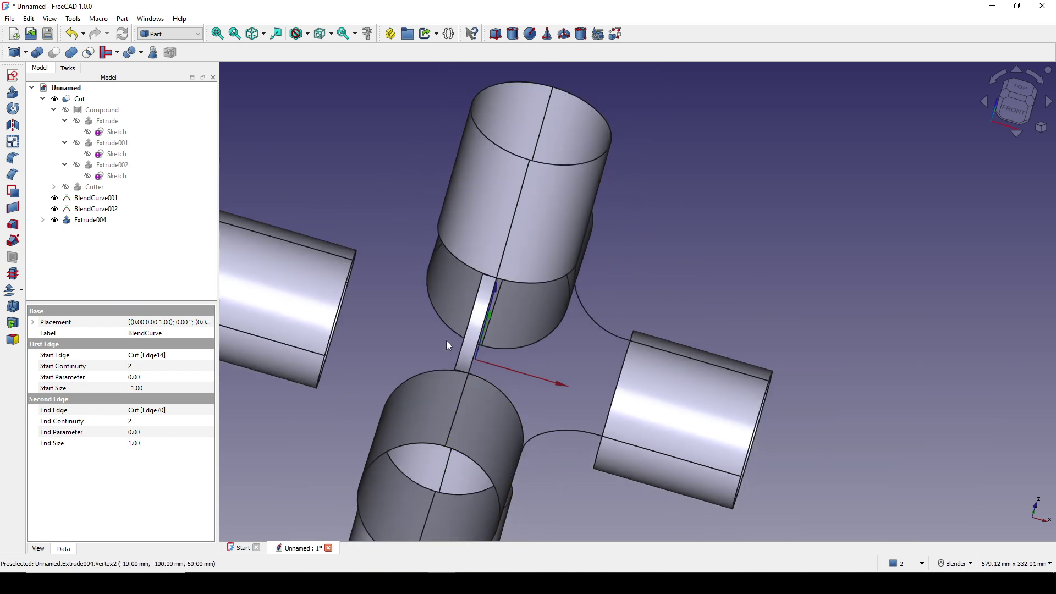
pyautogui.moveTo(447, 341); pyautogui.dragTo(528, 467, button='middle')
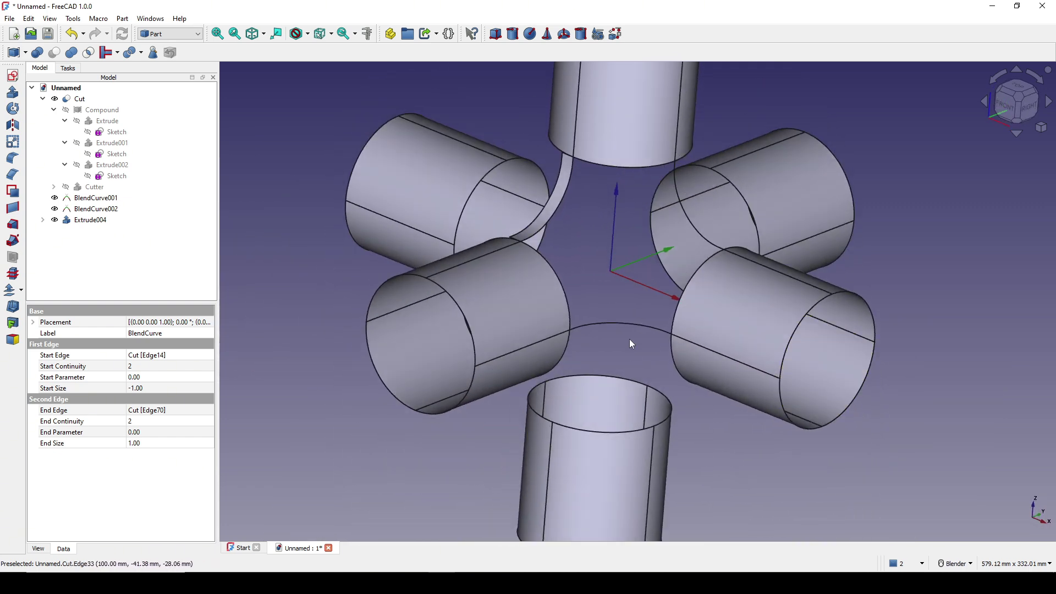
pyautogui.click(622, 325)
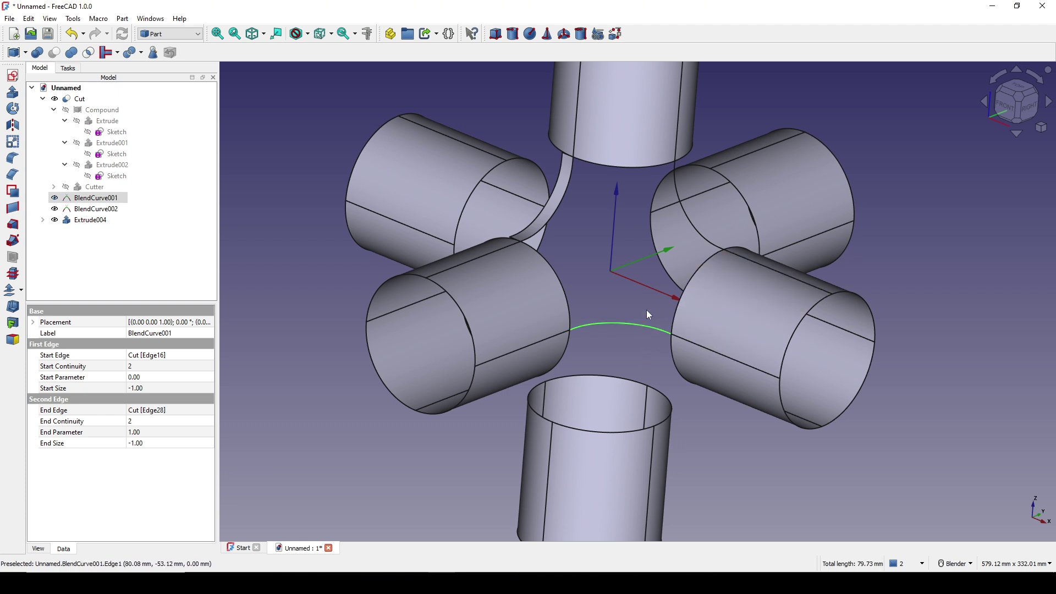
pyautogui.click(12, 93)
pyautogui.moveTo(885, 260); pyautogui.dragTo(731, 281, button='middle')
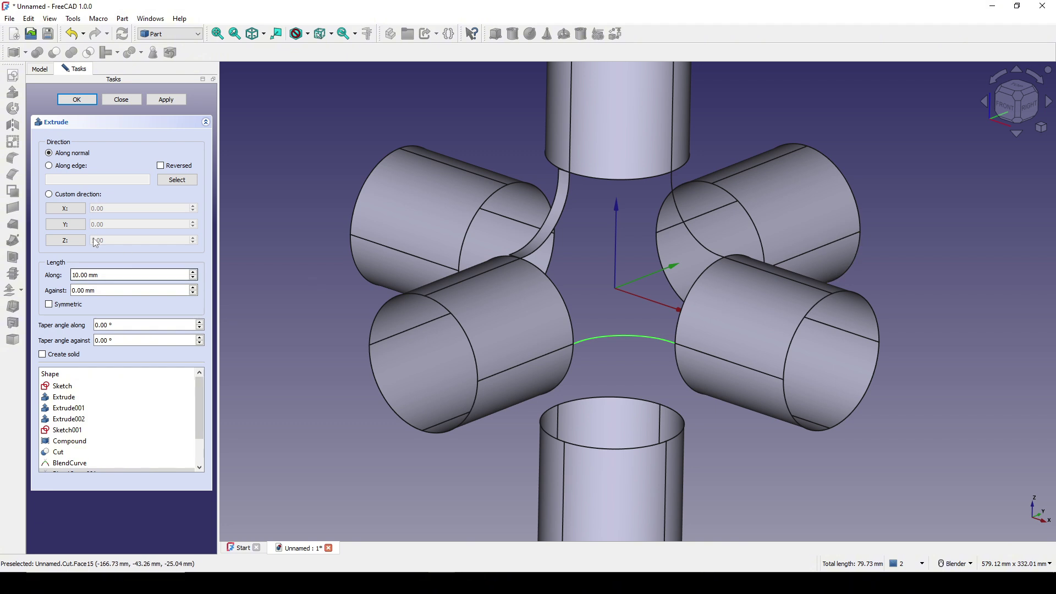
pyautogui.click(60, 242)
pyautogui.click(58, 243)
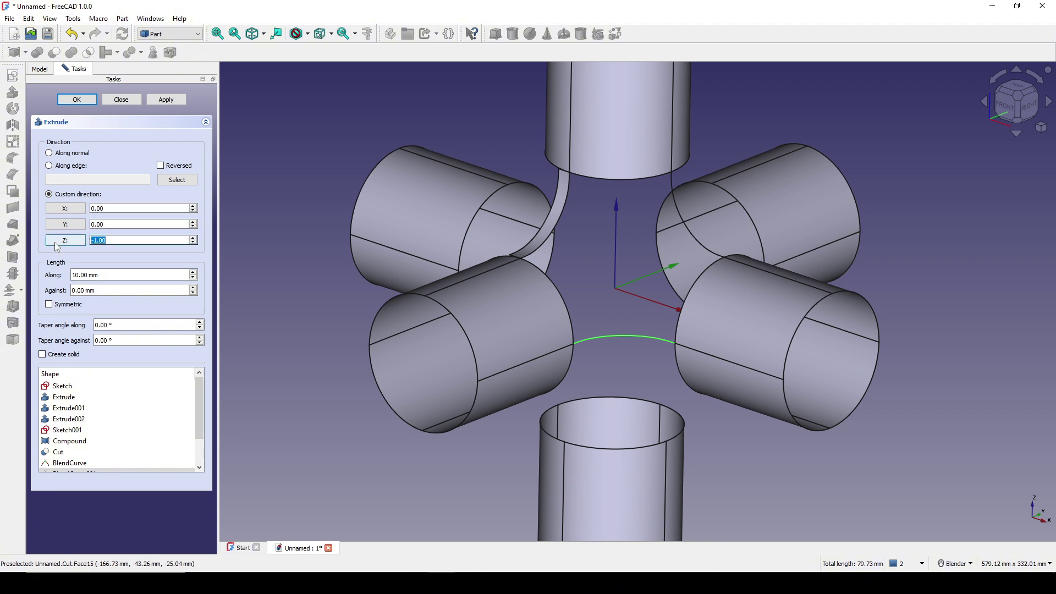
pyautogui.click(77, 99)
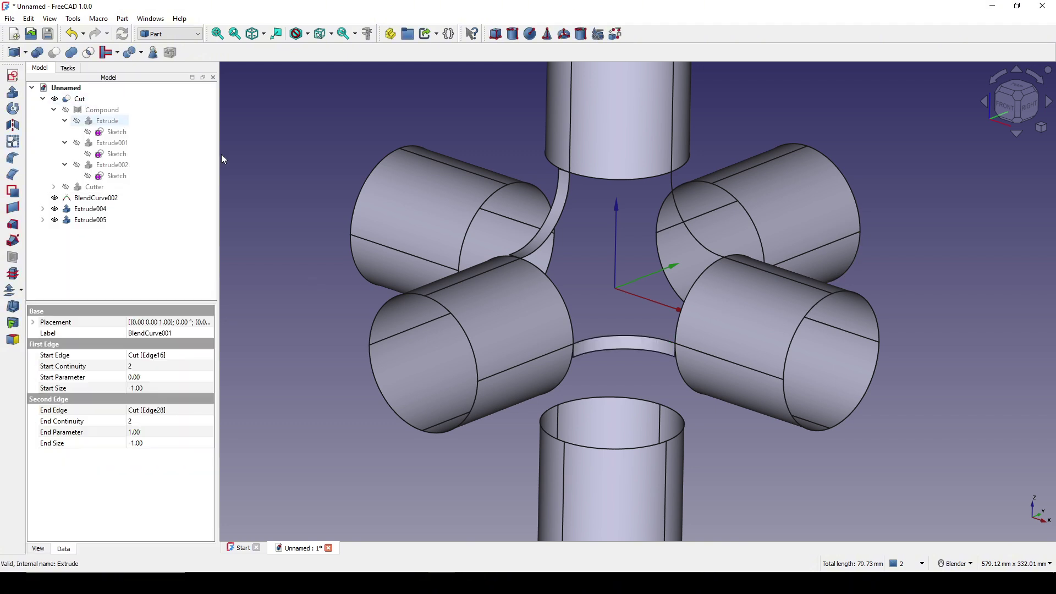
# Step: Extrude the blend curve joining the upper vertical and front-right tubes 10 mm along the custom direction Y 1
pyautogui.moveTo(709, 330); pyautogui.dragTo(695, 279, button='middle')
pyautogui.scroll(3, 695, 279)
pyautogui.click(741, 235)
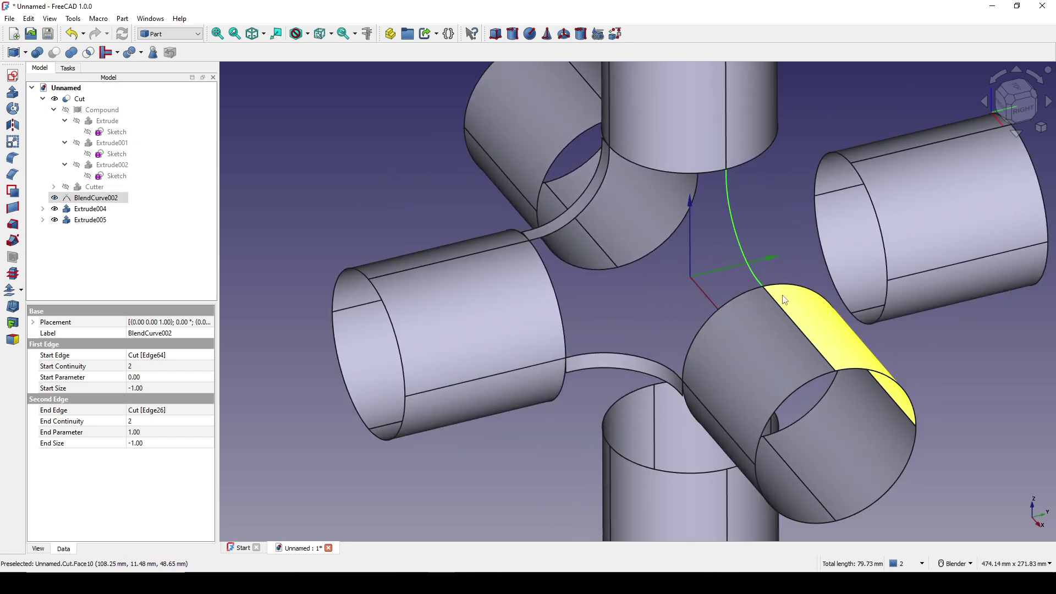
pyautogui.keyDown('shift'); pyautogui.moveTo(785, 300); pyautogui.dragTo(641, 310, button='middle'); pyautogui.keyUp('shift')
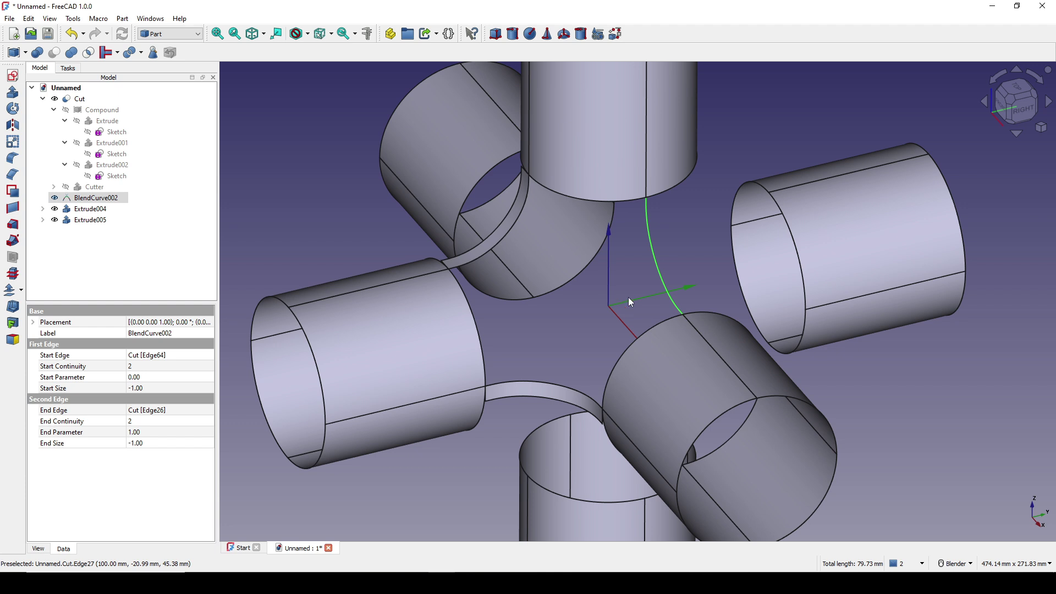
pyautogui.scroll(-1, 738, 291)
pyautogui.keyDown('shift'); pyautogui.moveTo(738, 291); pyautogui.dragTo(710, 301, button='middle'); pyautogui.keyUp('shift')
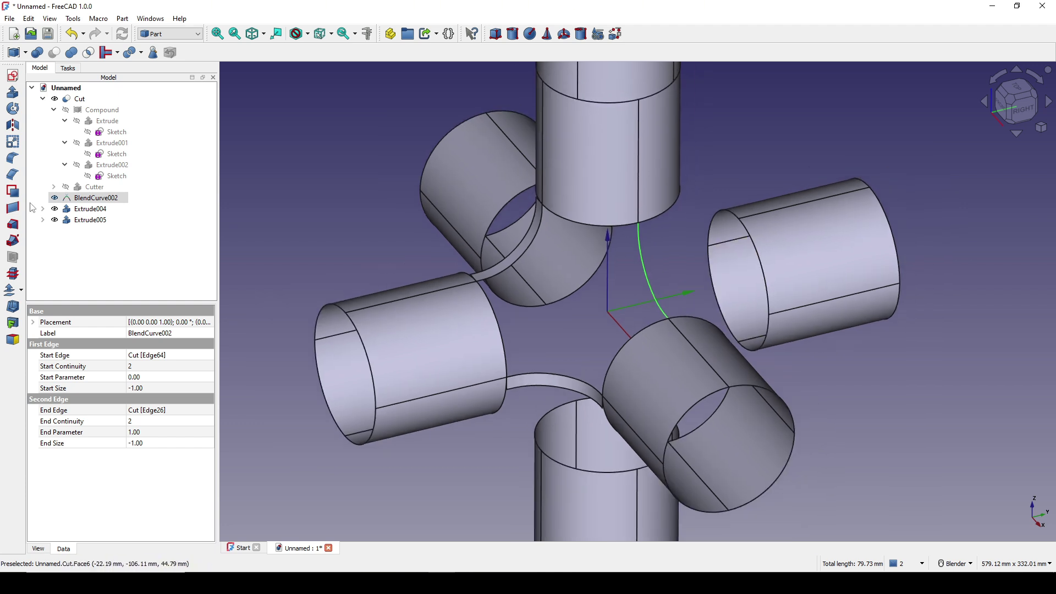
pyautogui.click(13, 91)
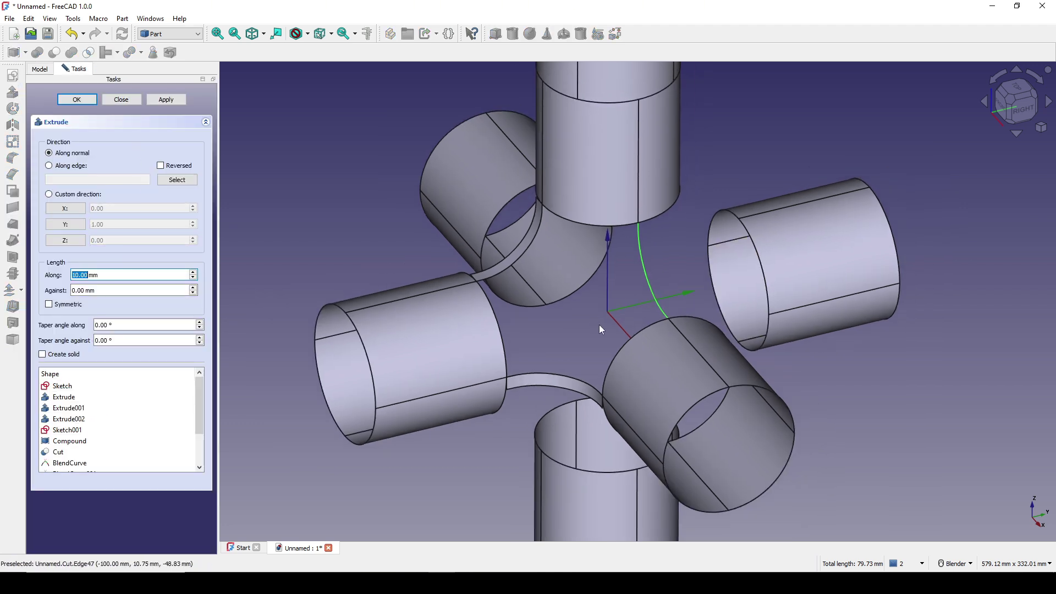
pyautogui.moveTo(599, 325); pyautogui.dragTo(606, 323, button='middle')
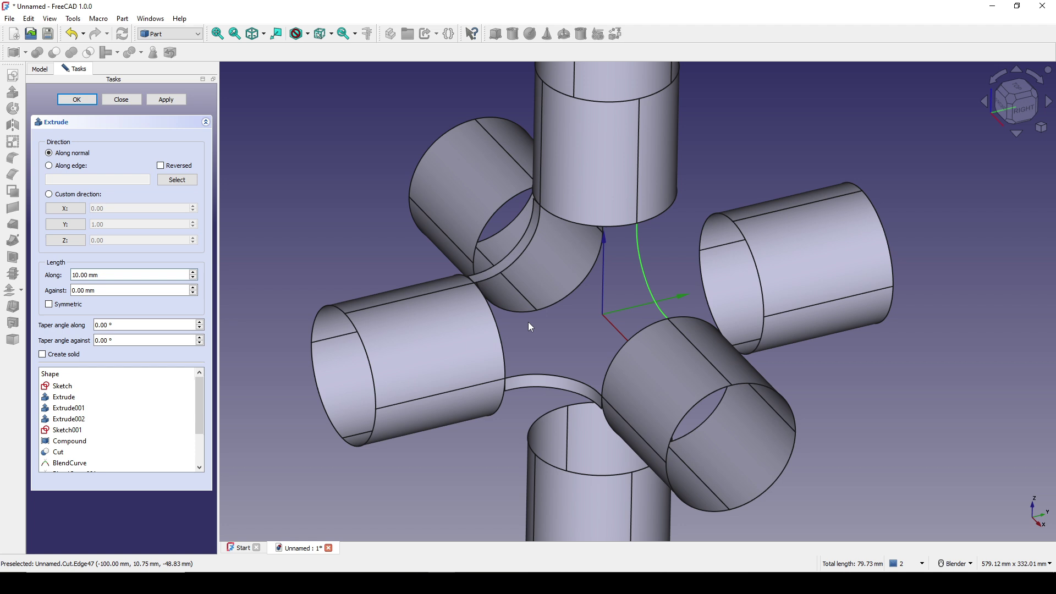
pyautogui.click(80, 227)
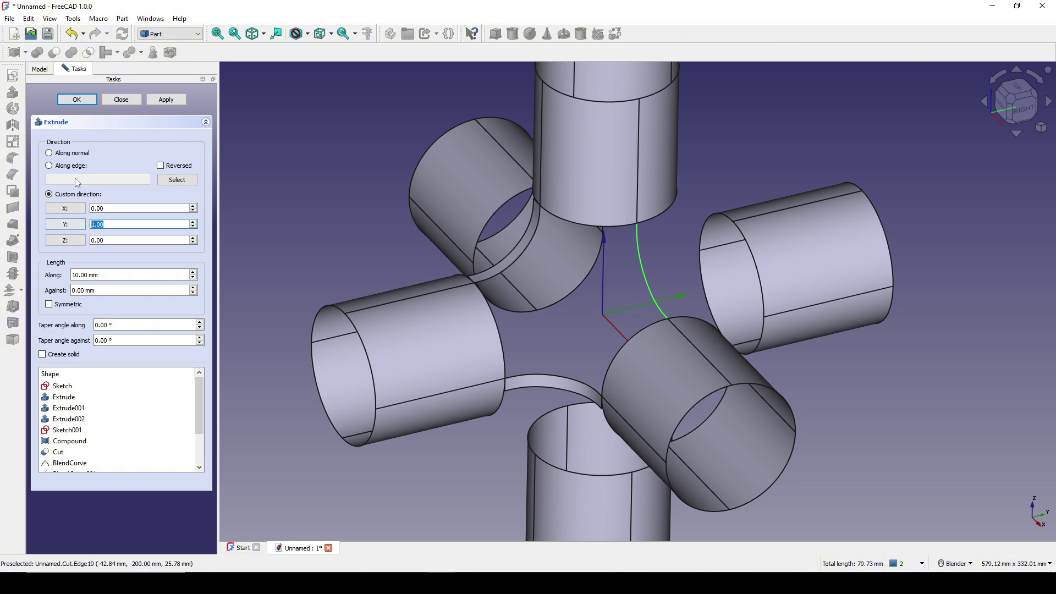
pyautogui.click(77, 99)
# Step: In the Surface workbench, start a Filling bounded by the three front tubes' facing rim edges and the inner edges of the left and lower strips
pyautogui.moveTo(501, 308); pyautogui.dragTo(480, 305, button='middle')
pyautogui.keyDown('shift'); pyautogui.moveTo(842, 369); pyautogui.dragTo(838, 320, button='middle'); pyautogui.keyUp('shift')
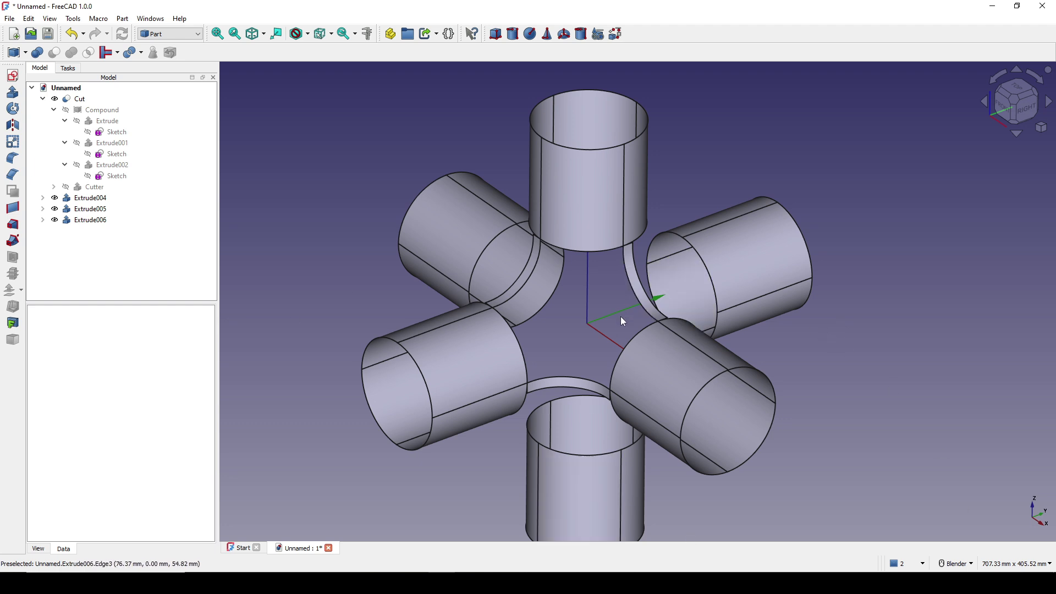
pyautogui.scroll(3, 623, 332)
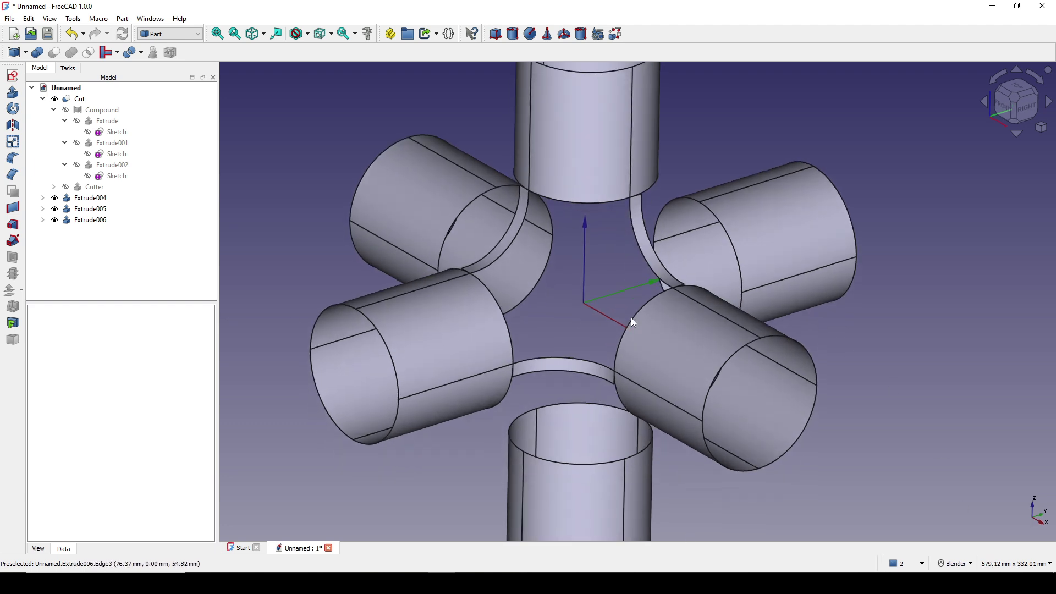
pyautogui.click(175, 35)
pyautogui.click(161, 80)
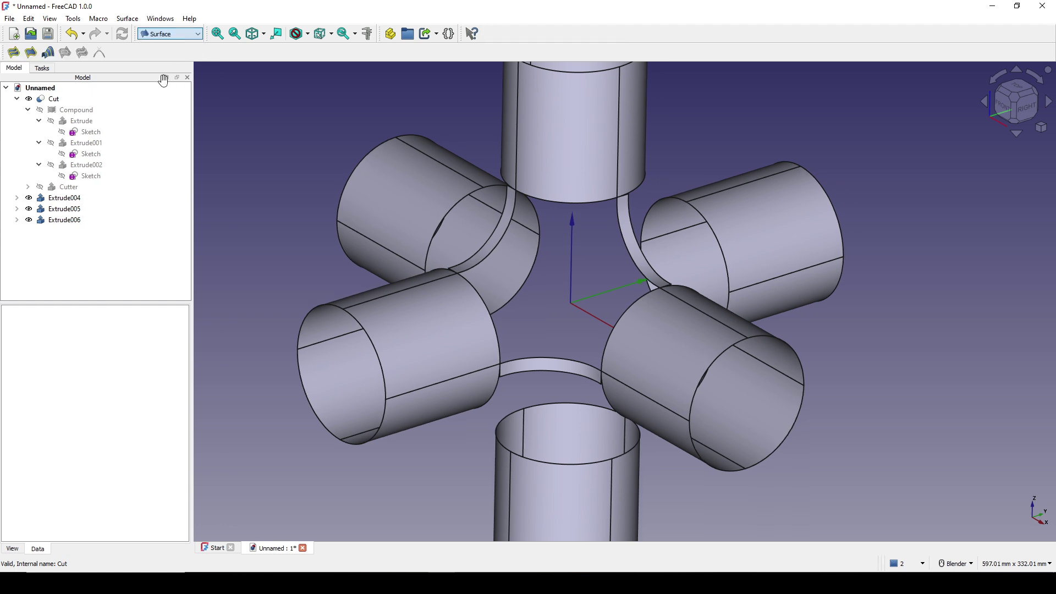
pyautogui.click(13, 52)
pyautogui.scroll(-2, 503, 314)
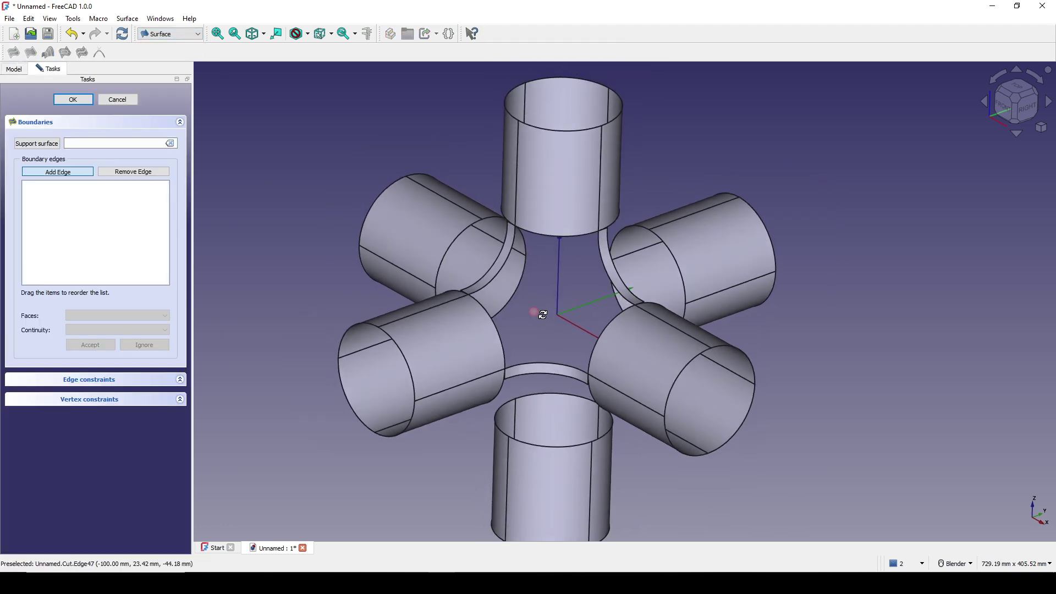
pyautogui.click(541, 241)
pyautogui.click(503, 262)
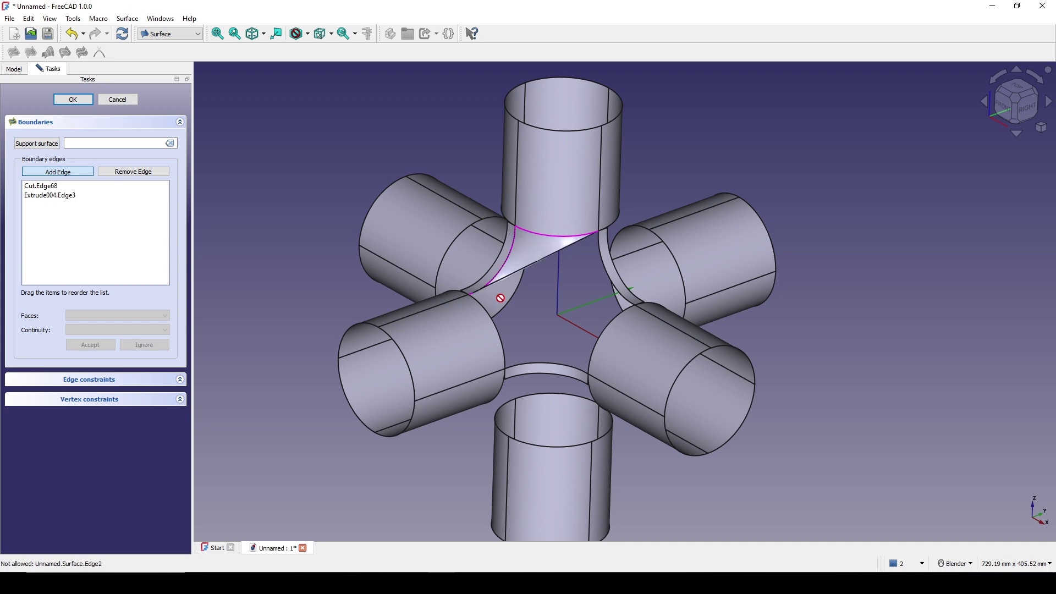
pyautogui.click(499, 326)
pyautogui.click(536, 358)
pyautogui.click(592, 352)
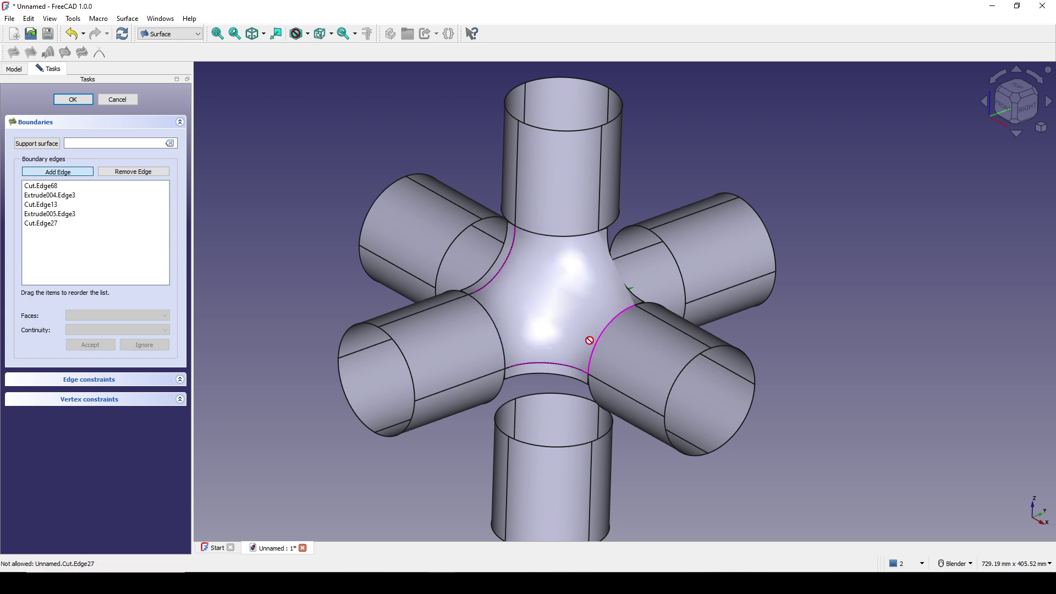
# Step: Add the inner edge of the strip between the upper vertical and front-right tubes as the sixth boundary edge
pyautogui.moveTo(639, 319); pyautogui.dragTo(380, 342, button='middle')
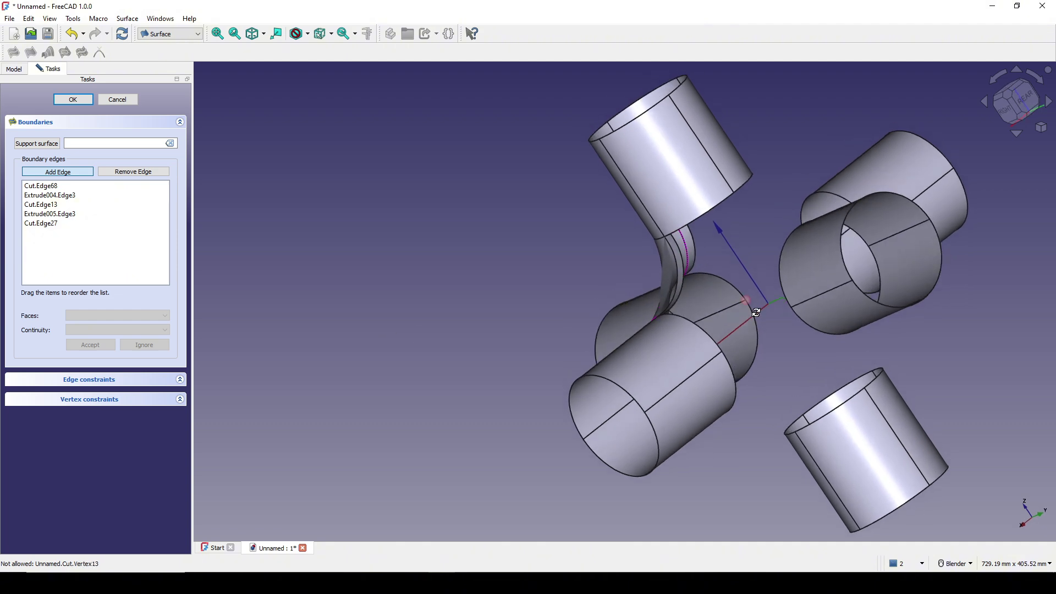
pyautogui.moveTo(757, 308); pyautogui.dragTo(723, 330, button='middle')
pyautogui.scroll(1, 723, 330)
pyautogui.click(694, 329)
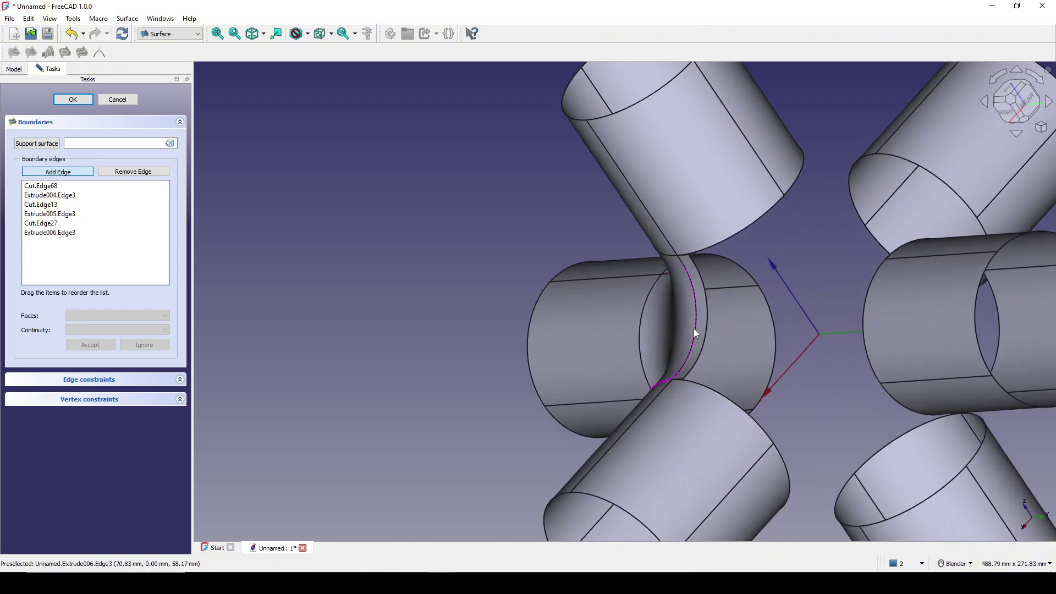
pyautogui.scroll(-2, 700, 412)
pyautogui.moveTo(701, 412); pyautogui.dragTo(507, 341, button='middle')
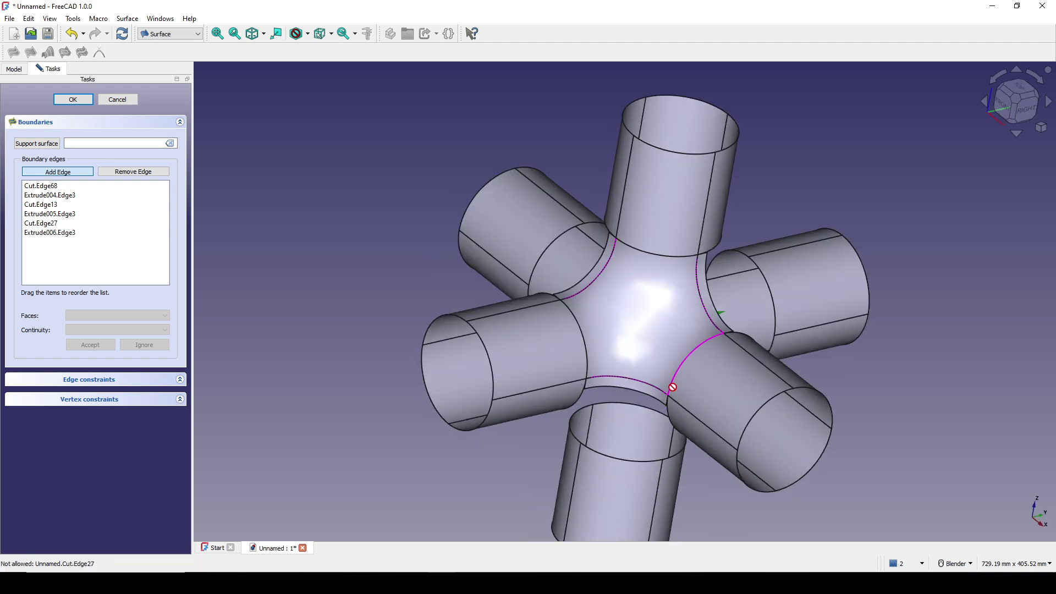
# Step: Constrain the upper vertical tube's boundary edge Cut.Edge68 to Face23 with G1 continuity
pyautogui.moveTo(566, 255); pyautogui.dragTo(560, 277, button='middle')
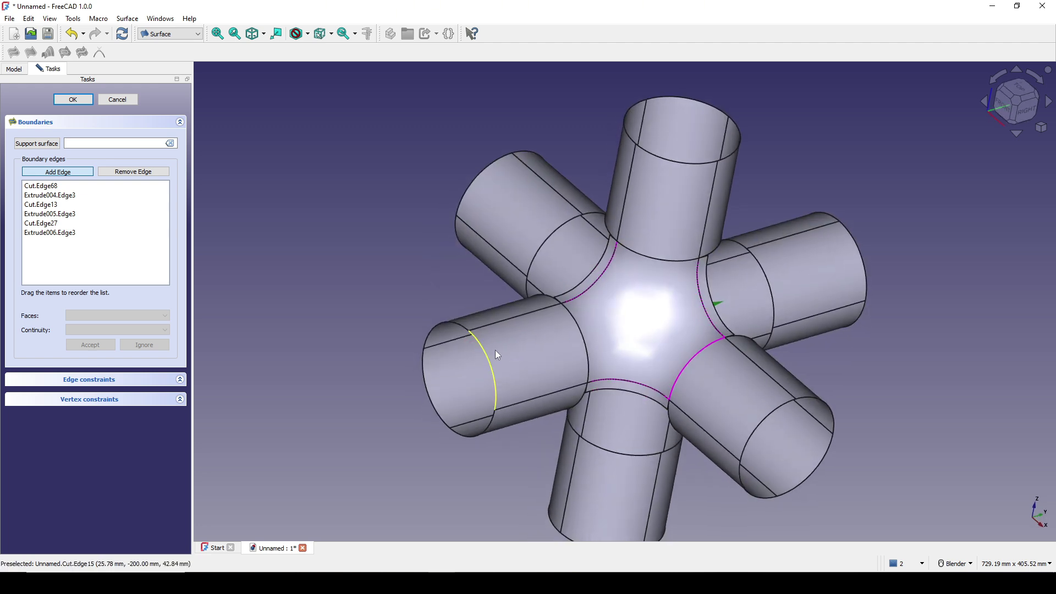
pyautogui.doubleClick(48, 187)
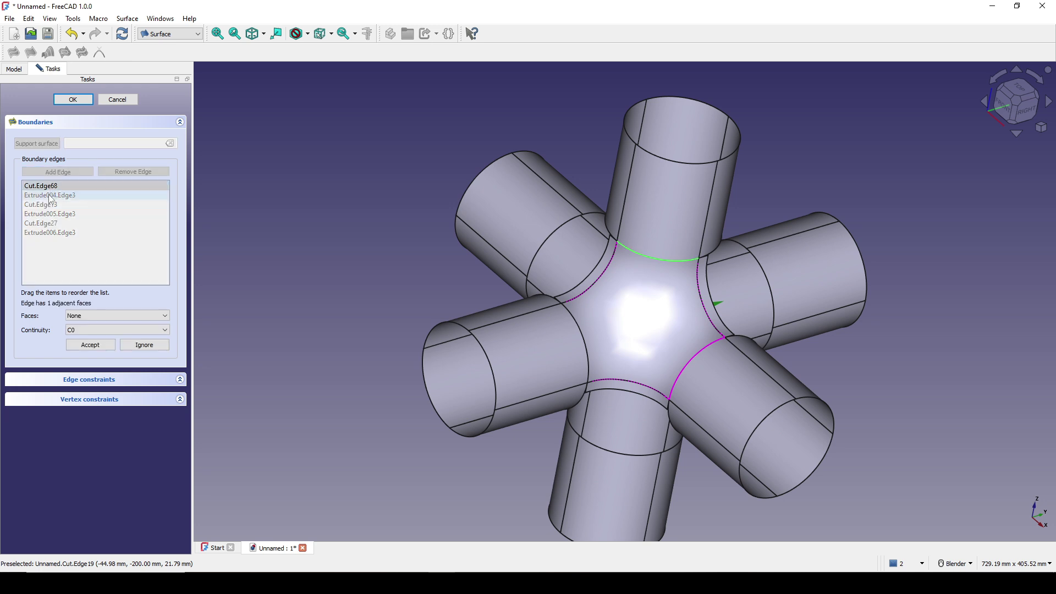
pyautogui.click(110, 315)
pyautogui.click(104, 332)
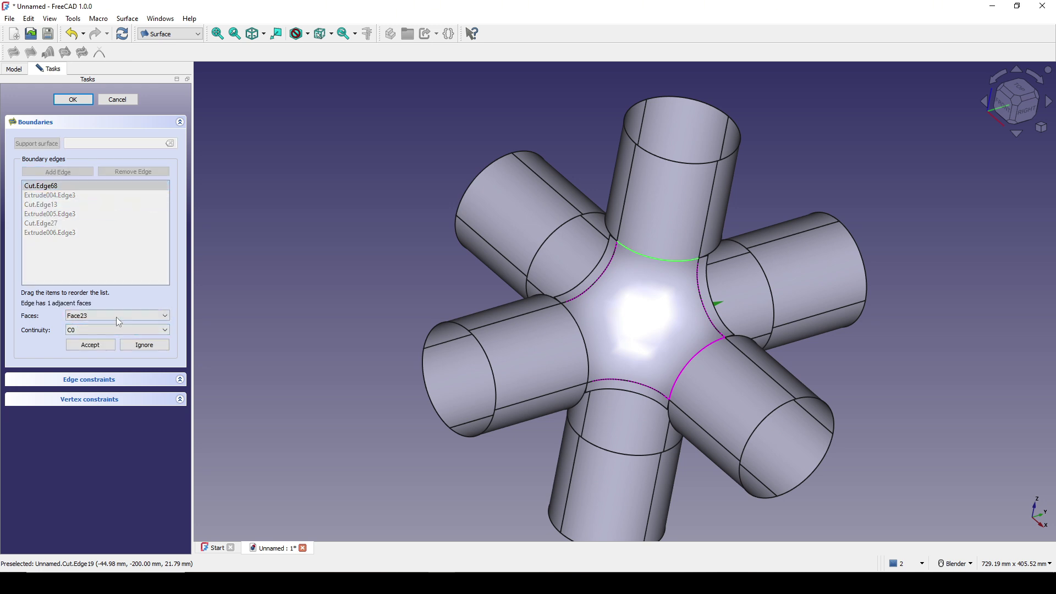
pyautogui.click(97, 330)
pyautogui.click(88, 350)
pyautogui.click(91, 345)
# Step: Constrain the boundary edge Extrude004.Edge3 to the support strip's Face1 with G1 continuity
pyautogui.click(51, 195)
pyautogui.click(108, 315)
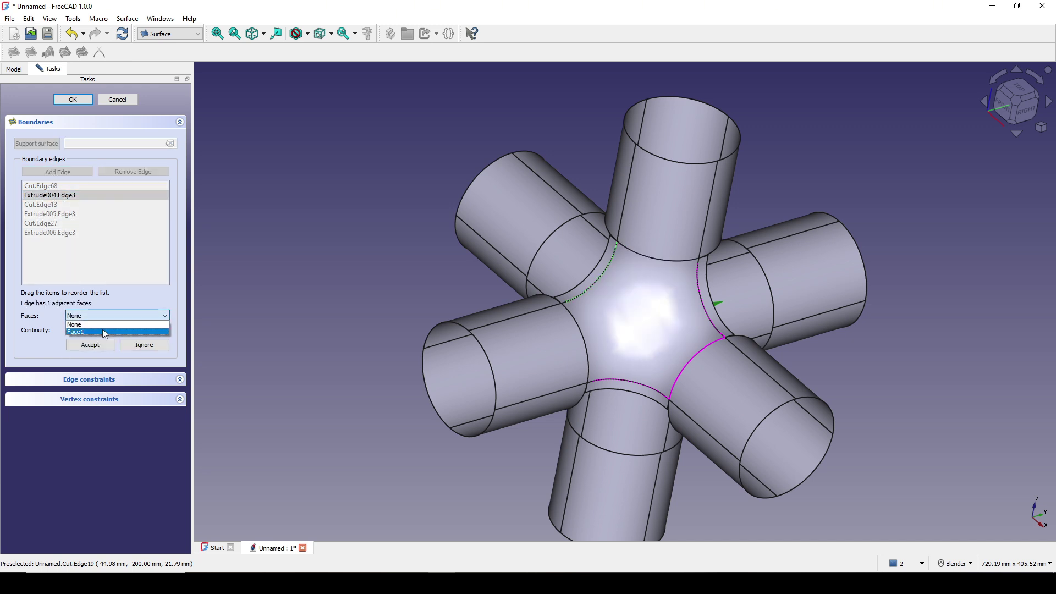
pyautogui.click(102, 331)
pyautogui.click(98, 330)
pyautogui.click(90, 346)
pyautogui.click(92, 345)
pyautogui.doubleClick(60, 197)
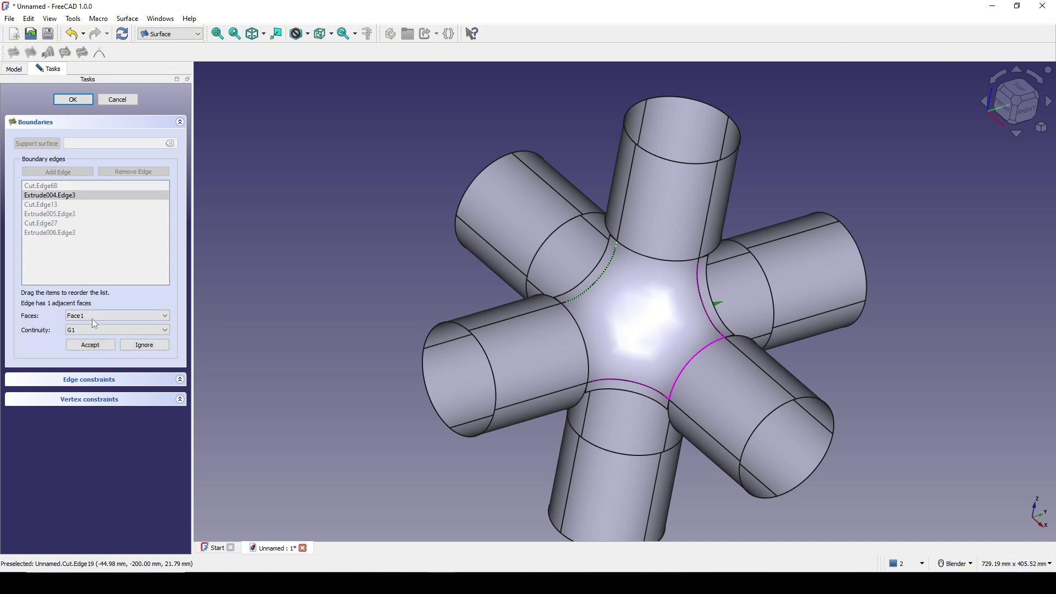
# Step: Constrain the front-left tube's boundary edge Cut.Edge13 to Face5 with G1 continuity
pyautogui.click(41, 205)
pyautogui.click(110, 315)
pyautogui.click(102, 332)
pyautogui.click(96, 330)
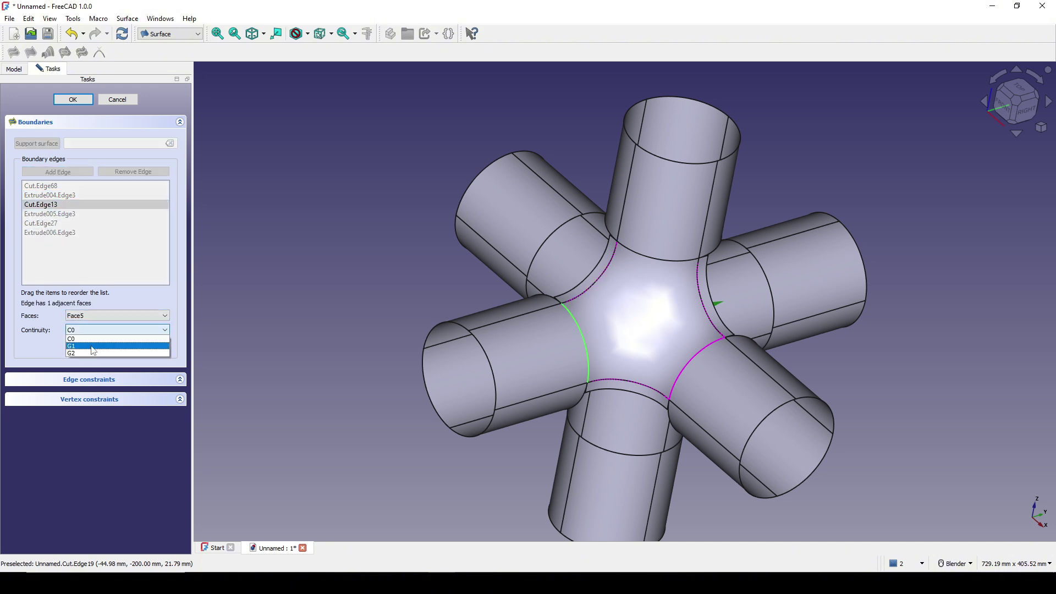
pyautogui.click(92, 347)
pyautogui.click(90, 345)
# Step: Constrain the boundary edge Extrude005.Edge3 to the lower support strip's Face1 with G1 continuity
pyautogui.doubleClick(58, 214)
pyautogui.click(104, 315)
pyautogui.click(101, 332)
pyautogui.click(99, 330)
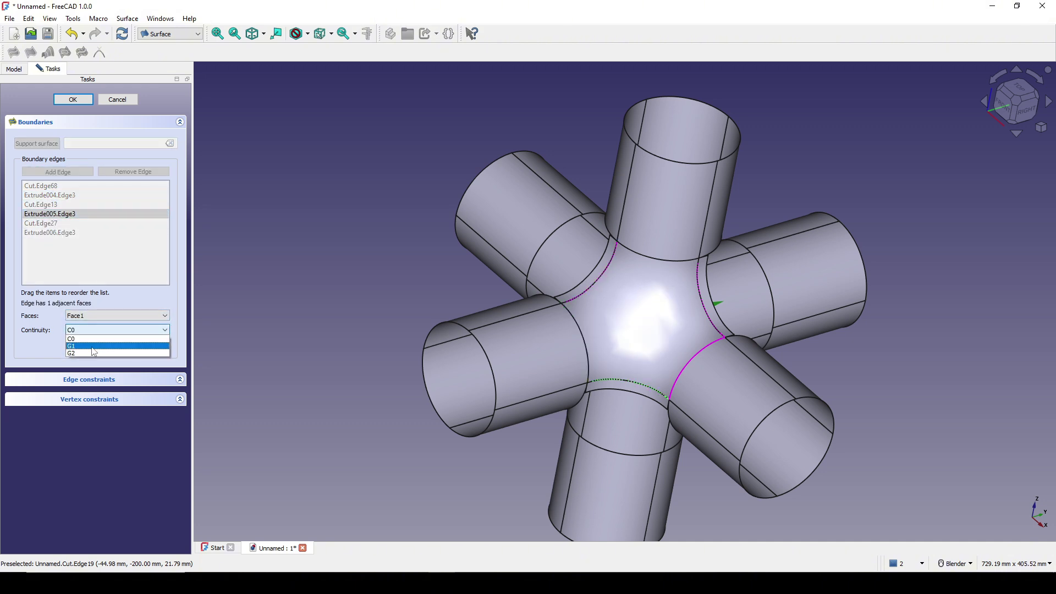
pyautogui.click(92, 346)
pyautogui.click(91, 345)
# Step: Constrain the front-right tube's boundary edge Cut.Edge27 to Face9 with G1 continuity
pyautogui.click(41, 223)
pyautogui.click(110, 315)
pyautogui.click(104, 331)
pyautogui.click(101, 330)
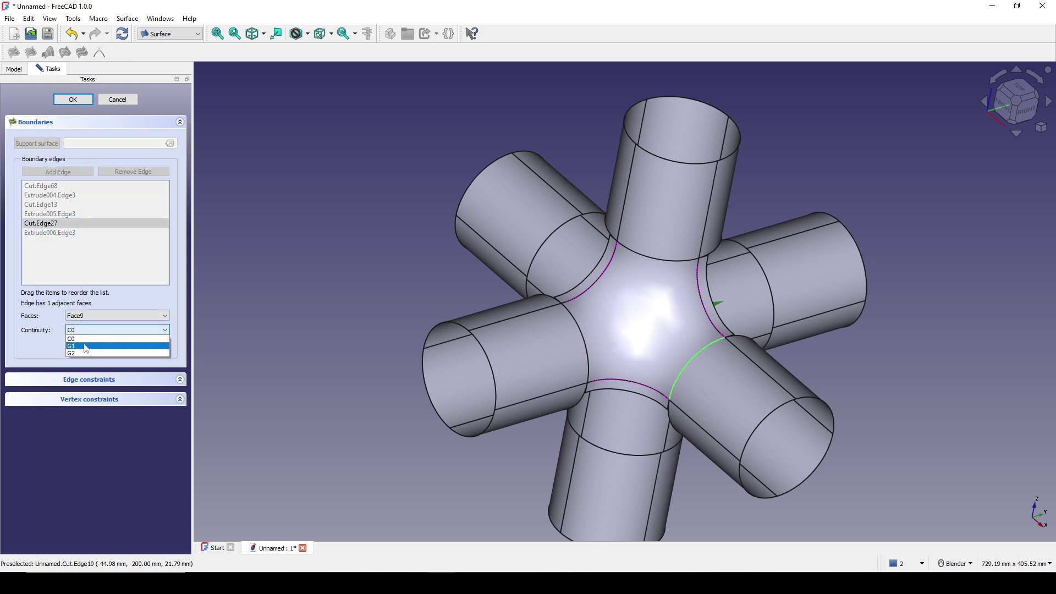
pyautogui.click(86, 346)
pyautogui.click(88, 344)
# Step: Constrain the boundary edge Extrude006.Edge3 to its strip's Face1 with G1 continuity and create the filling surface
pyautogui.click(50, 233)
pyautogui.click(110, 315)
pyautogui.click(105, 328)
pyautogui.click(102, 330)
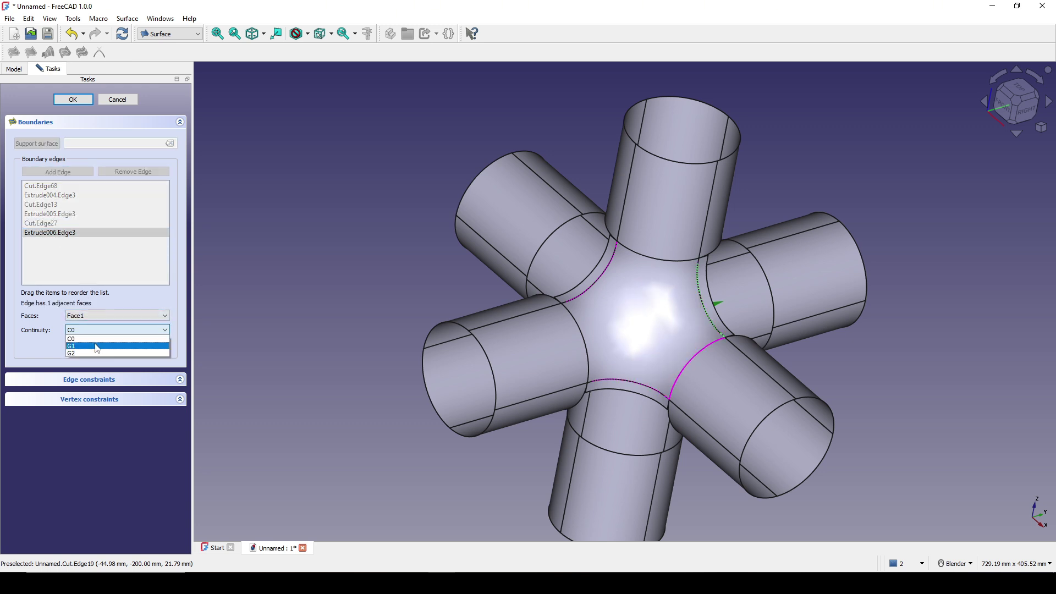
pyautogui.click(98, 347)
pyautogui.click(91, 345)
pyautogui.moveTo(715, 341); pyautogui.dragTo(784, 329, button='middle')
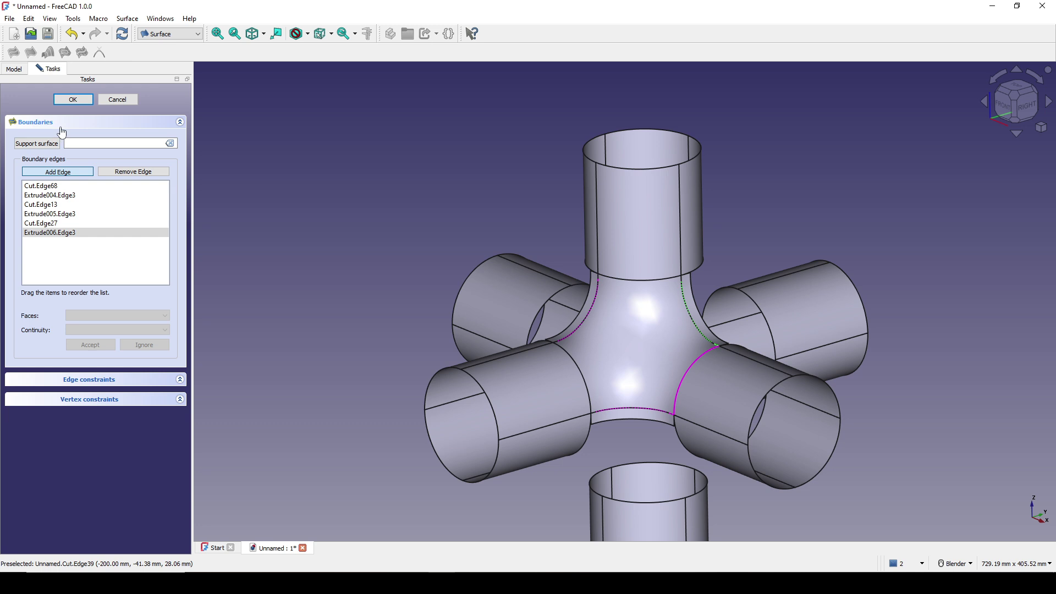
pyautogui.click(78, 102)
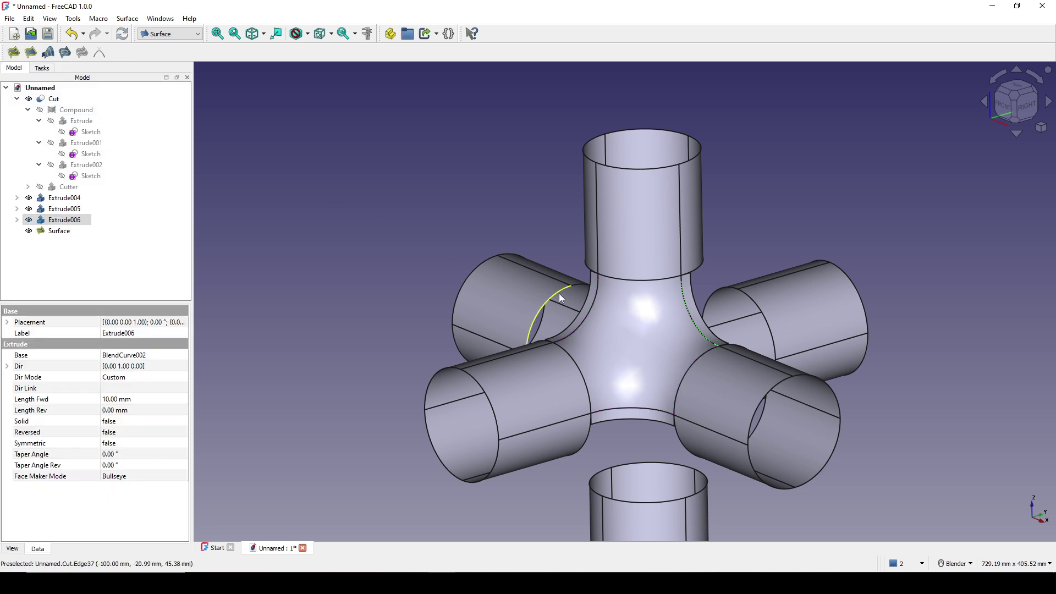
# Step: Hide the three support strips Extrude004, Extrude005 and Extrude006
pyautogui.keyDown('shift'); pyautogui.moveTo(559, 293); pyautogui.dragTo(546, 251, button='middle'); pyautogui.keyUp('shift')
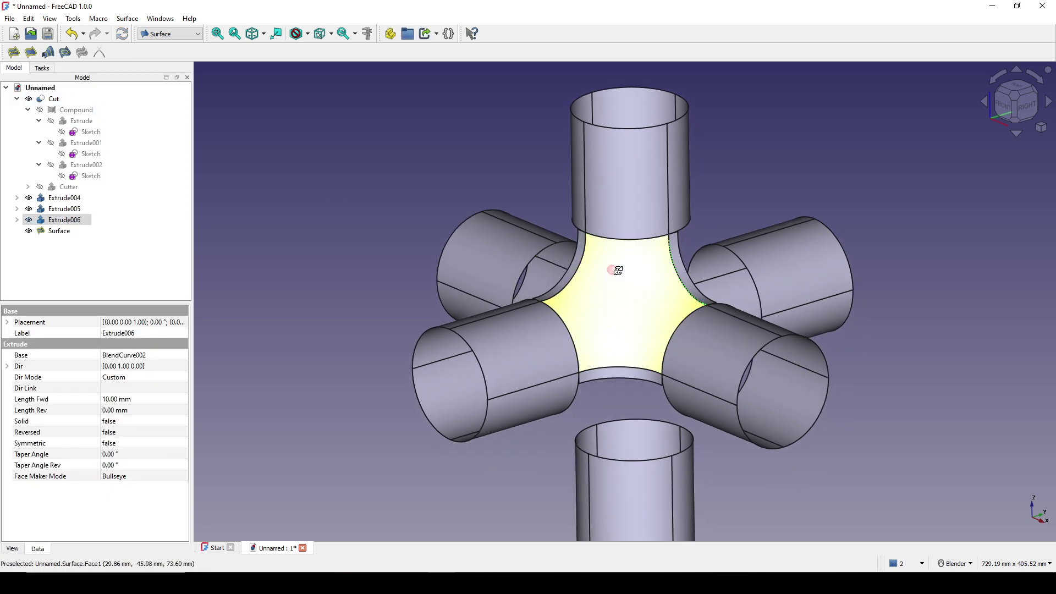
pyautogui.click(55, 201)
pyautogui.keyDown('shift'); pyautogui.click(61, 223); pyautogui.keyUp('shift')
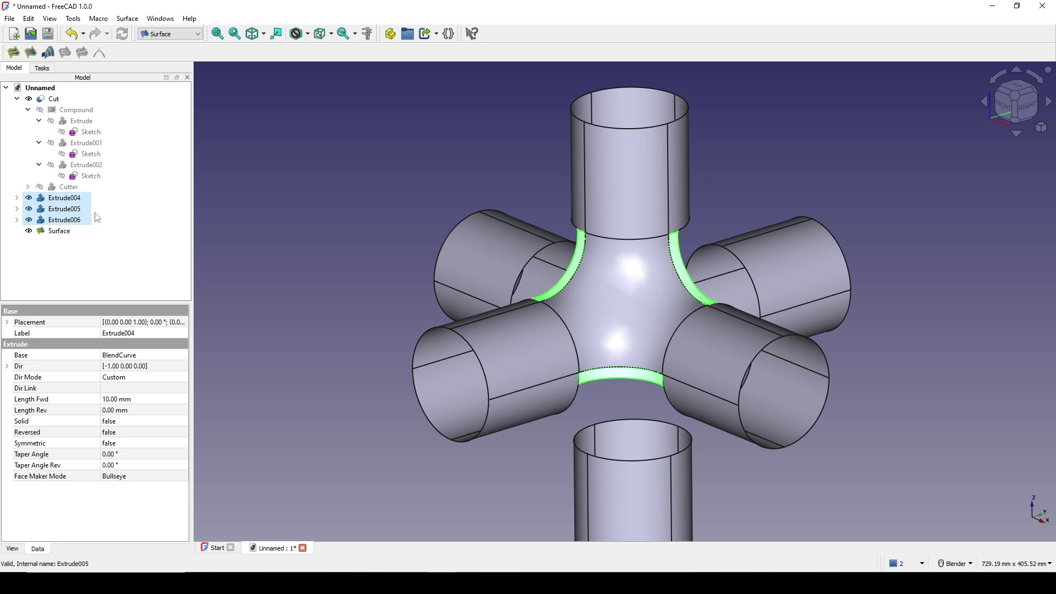
pyautogui.press('space')
pyautogui.scroll(-2, 787, 266)
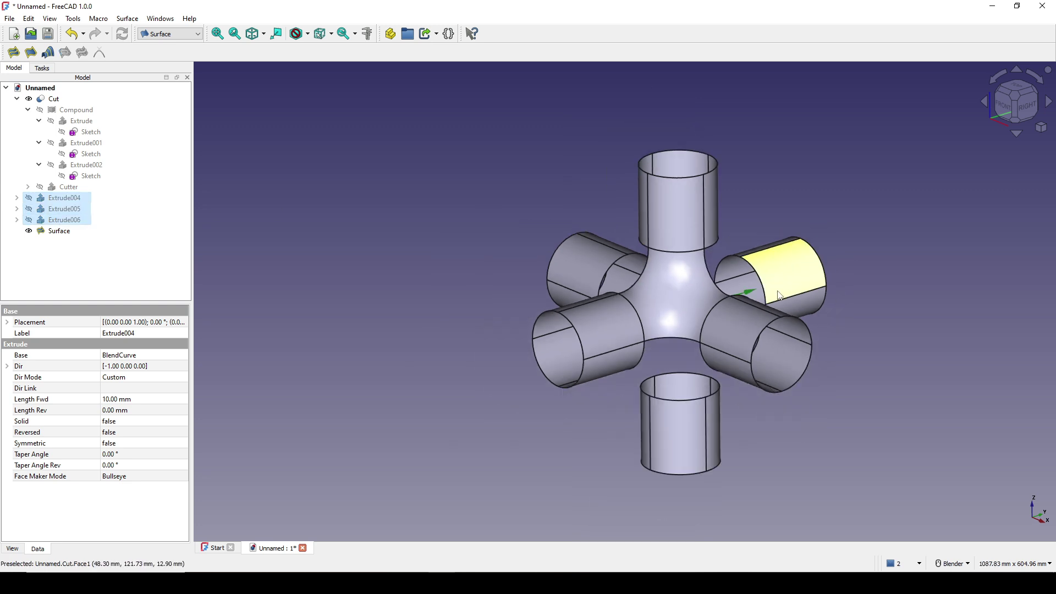
# Step: Select the filling surface between the three tubes and switch to the Draft workbench
pyautogui.keyDown('shift'); pyautogui.moveTo(942, 334); pyautogui.dragTo(884, 322, button='middle'); pyautogui.keyUp('shift')
pyautogui.click(883, 322)
pyautogui.moveTo(657, 345); pyautogui.dragTo(691, 389, button='middle')
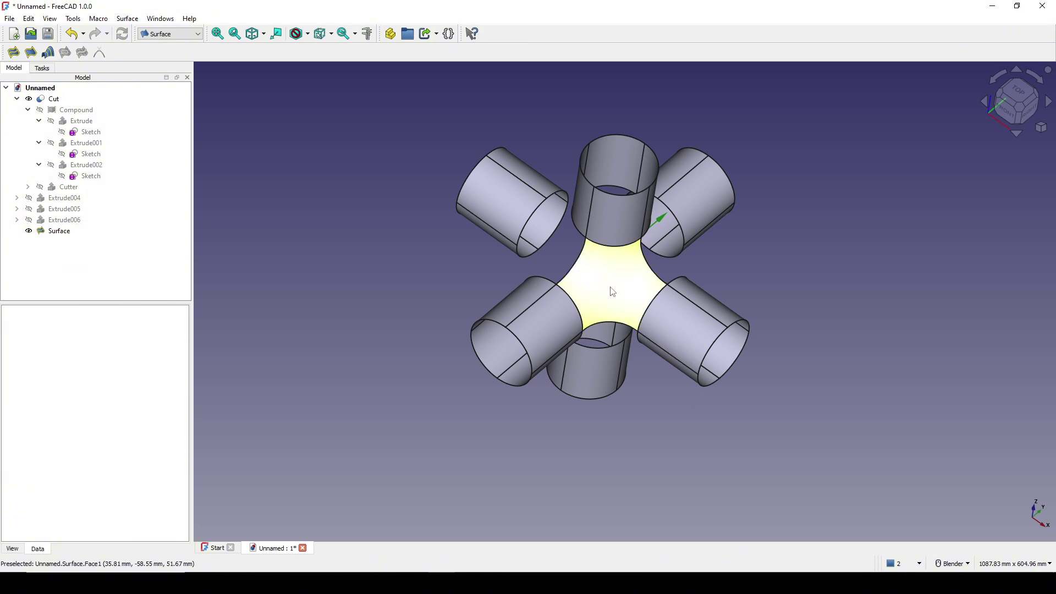
pyautogui.moveTo(623, 325); pyautogui.dragTo(643, 334, button='middle')
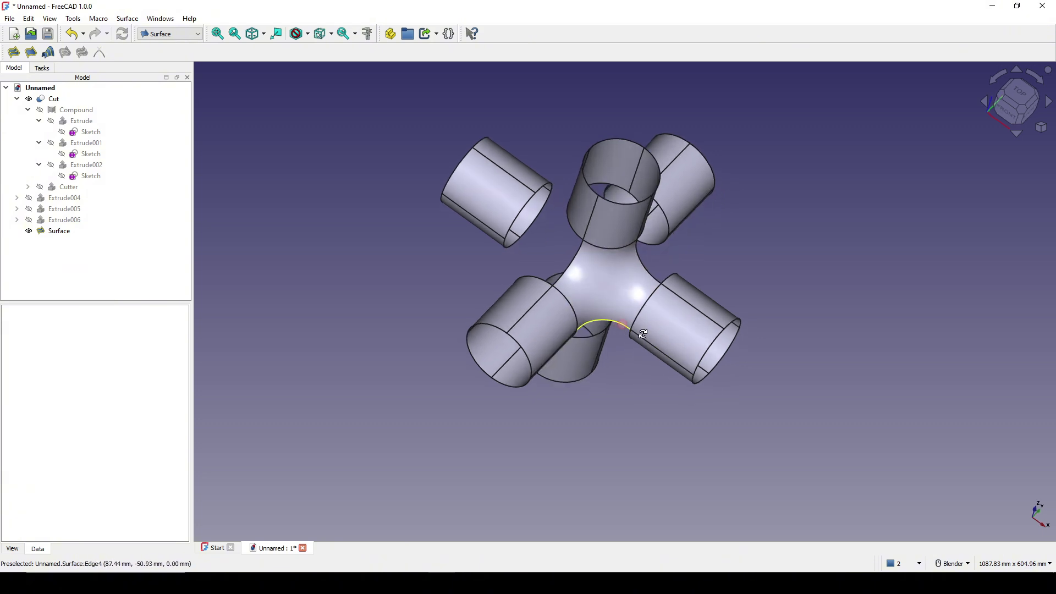
pyautogui.click(599, 282)
pyautogui.moveTo(709, 308); pyautogui.dragTo(652, 242, button='middle')
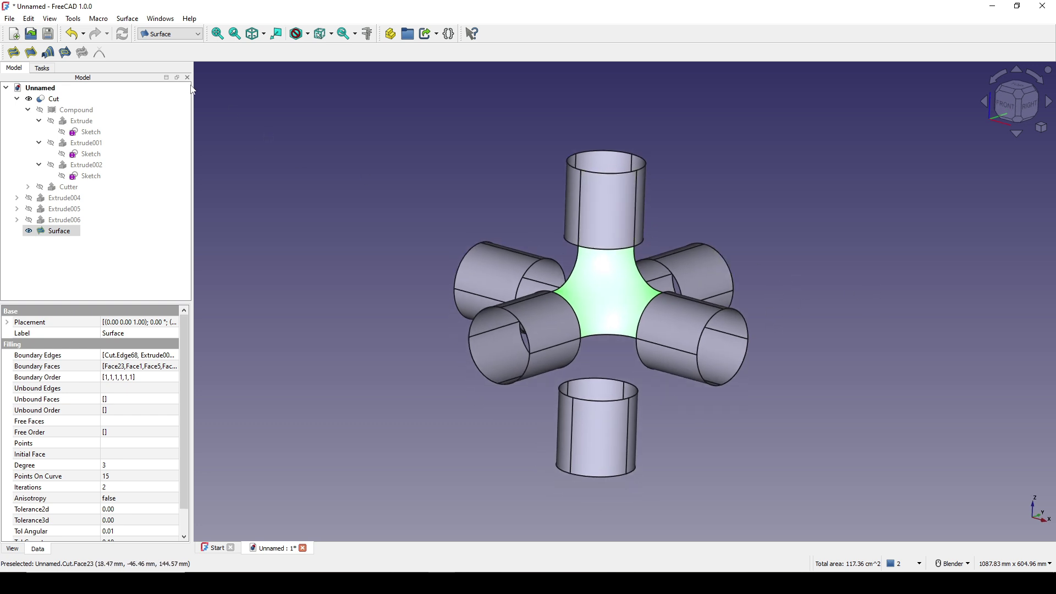
pyautogui.click(174, 36)
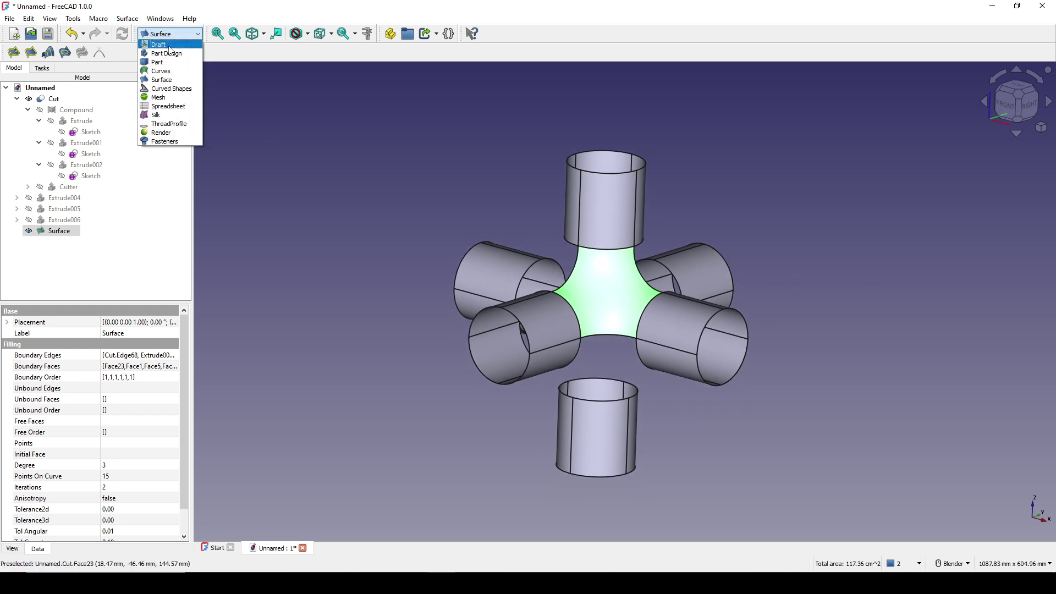
pyautogui.click(165, 45)
pyautogui.moveTo(870, 311); pyautogui.dragTo(634, 335, button='middle')
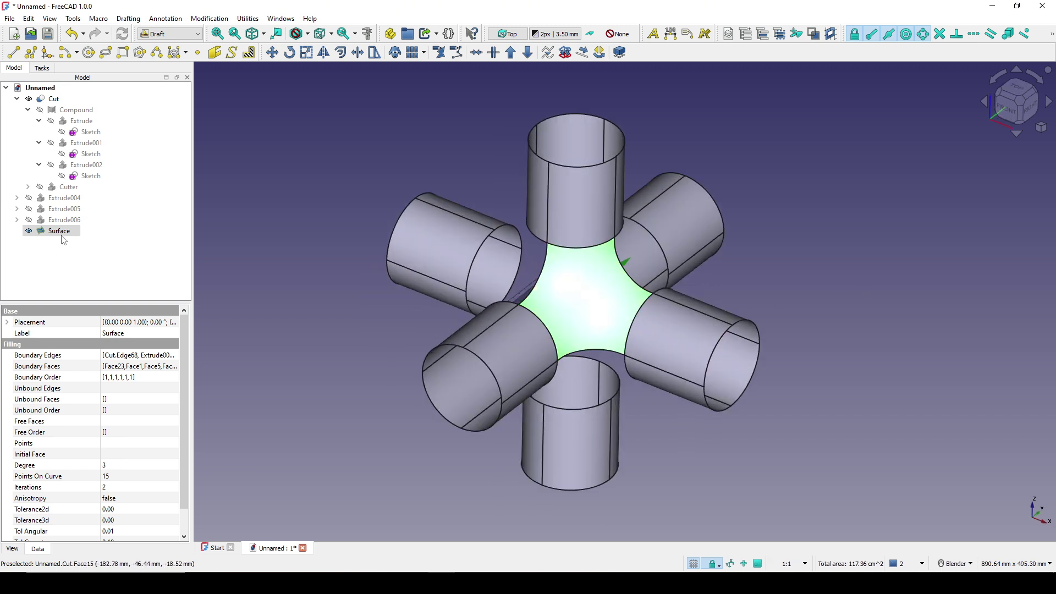
# Step: Create a polar array of the filling surface with 4 elements over 360° around the origin
pyautogui.click(64, 234)
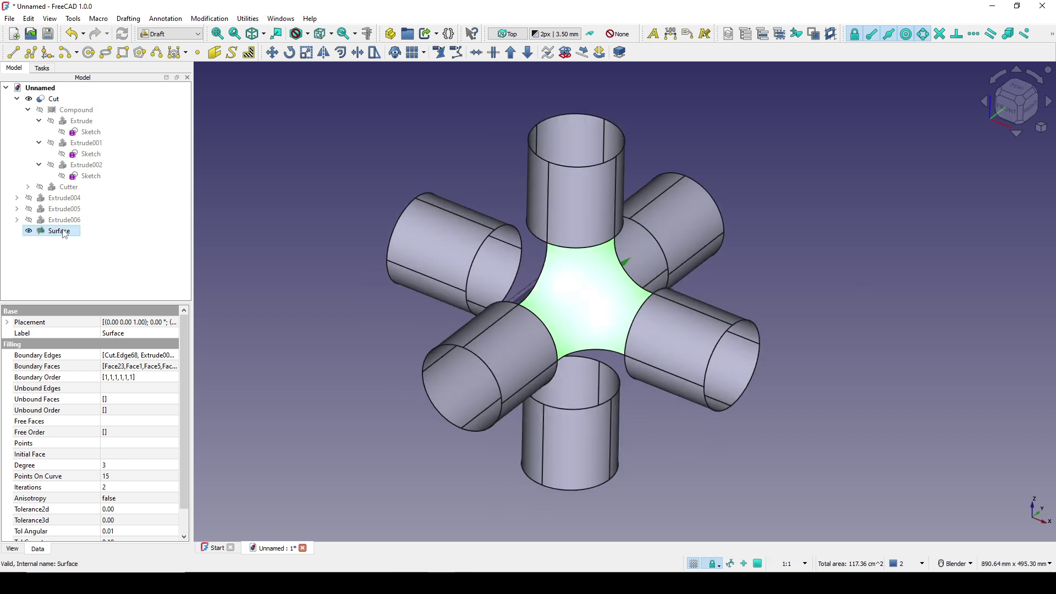
pyautogui.click(212, 19)
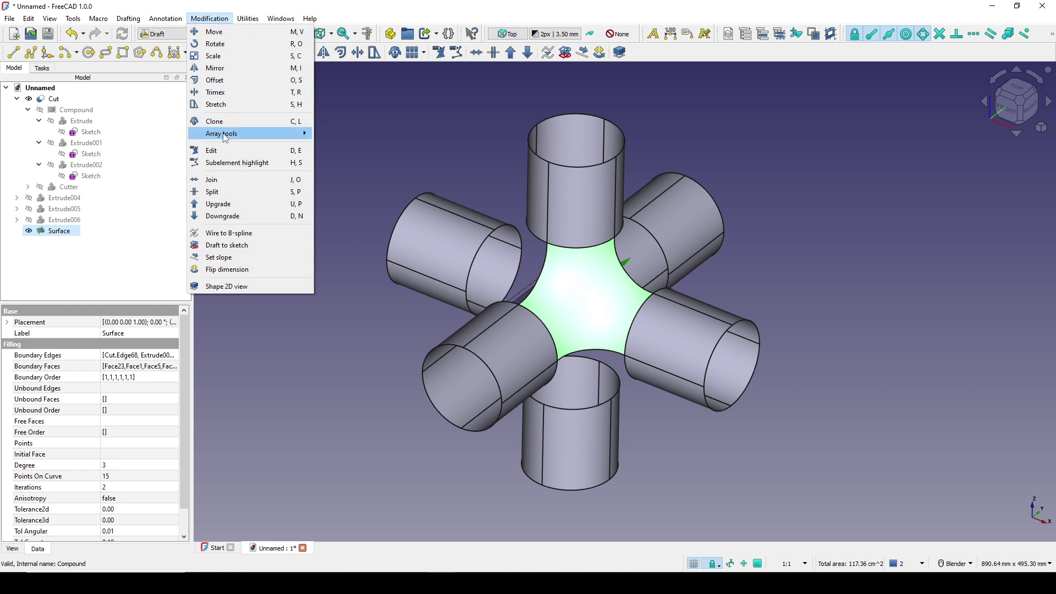
pyautogui.moveTo(220, 134)
pyautogui.click(374, 146)
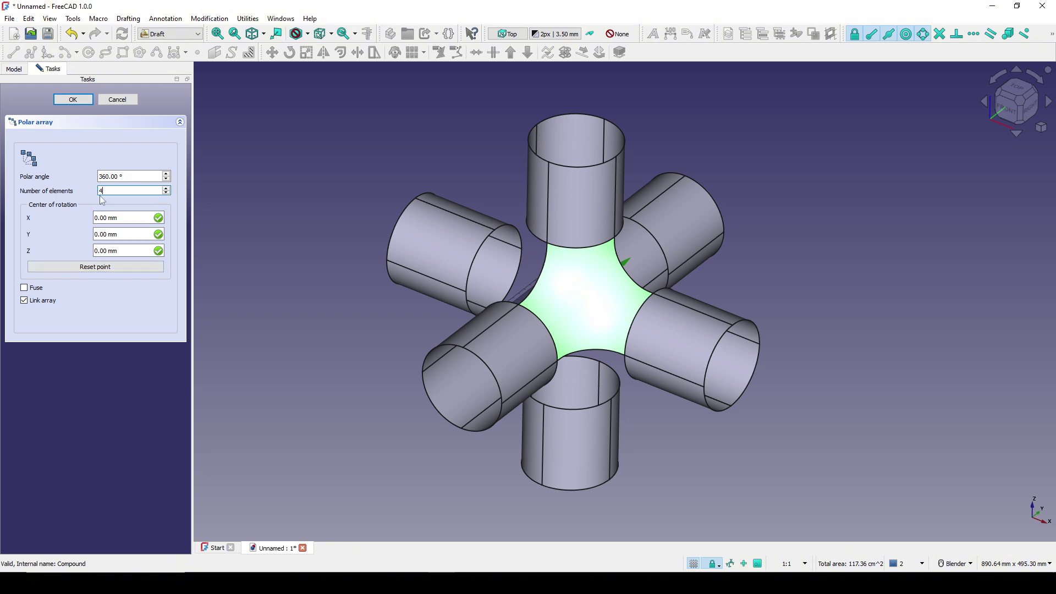
pyautogui.click(73, 100)
# Step: Downgrade the polar array of filling surfaces into a simpler shape
pyautogui.scroll(1, 686, 270)
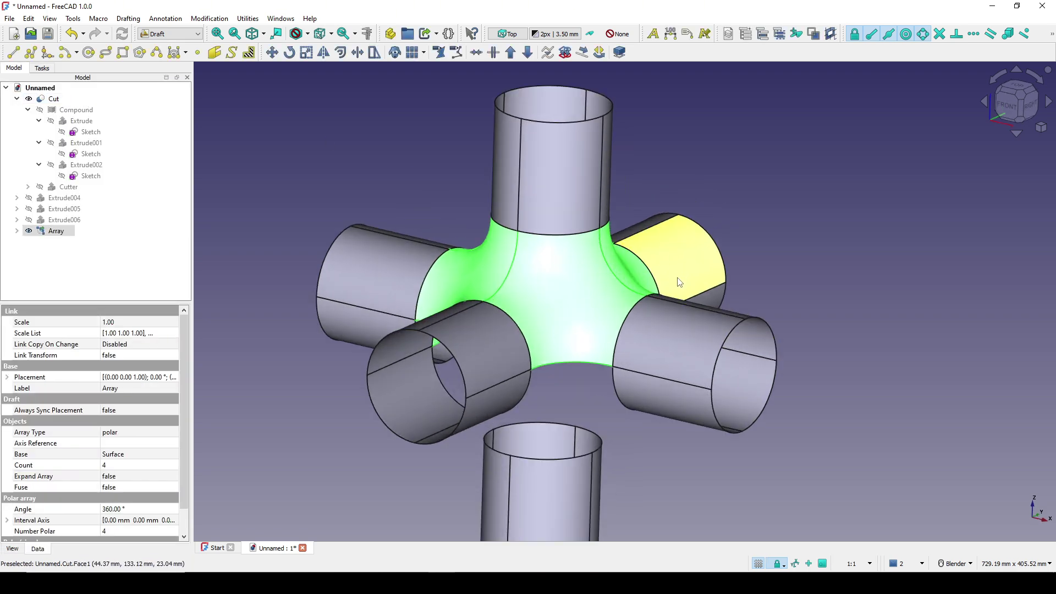
pyautogui.scroll(1, 617, 300)
pyautogui.moveTo(587, 302); pyautogui.dragTo(564, 269, button='middle')
pyautogui.scroll(-1, 572, 277)
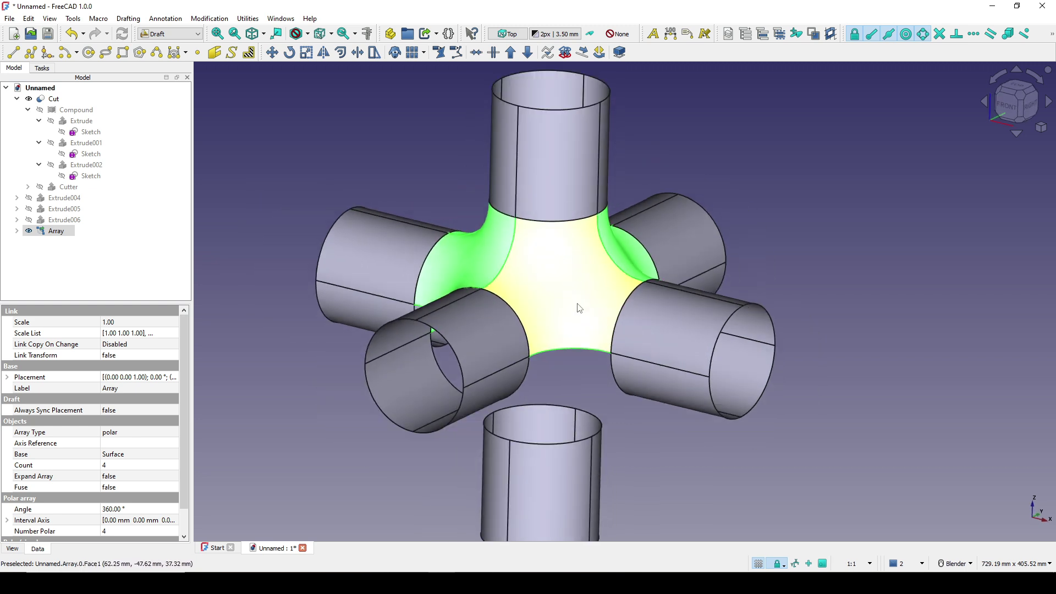
pyautogui.moveTo(579, 308); pyautogui.dragTo(552, 307, button='middle')
pyautogui.moveTo(613, 276); pyautogui.dragTo(715, 253, button='middle')
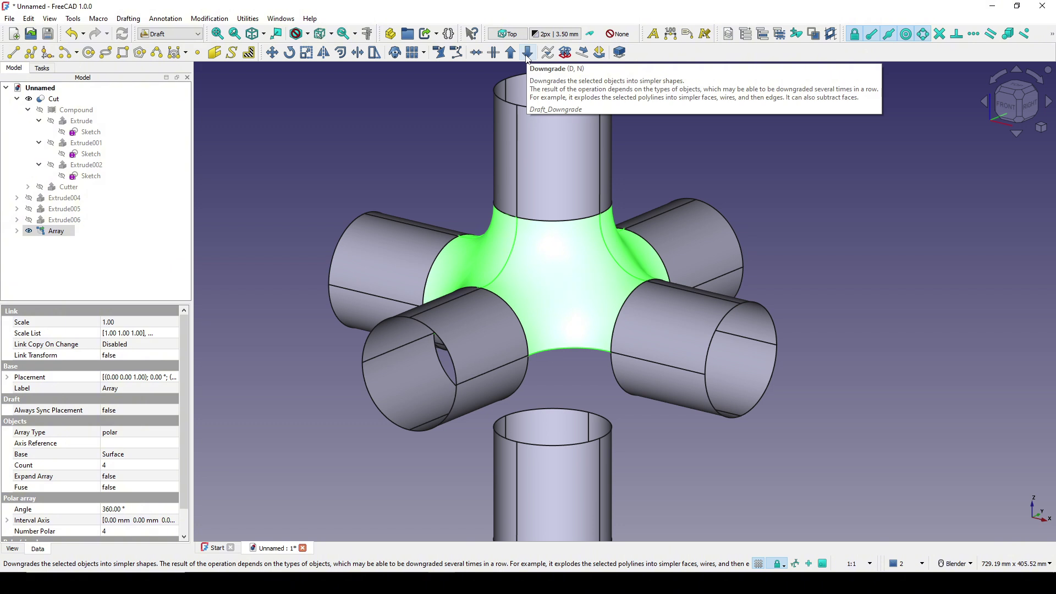
pyautogui.press('d')
pyautogui.press('n')
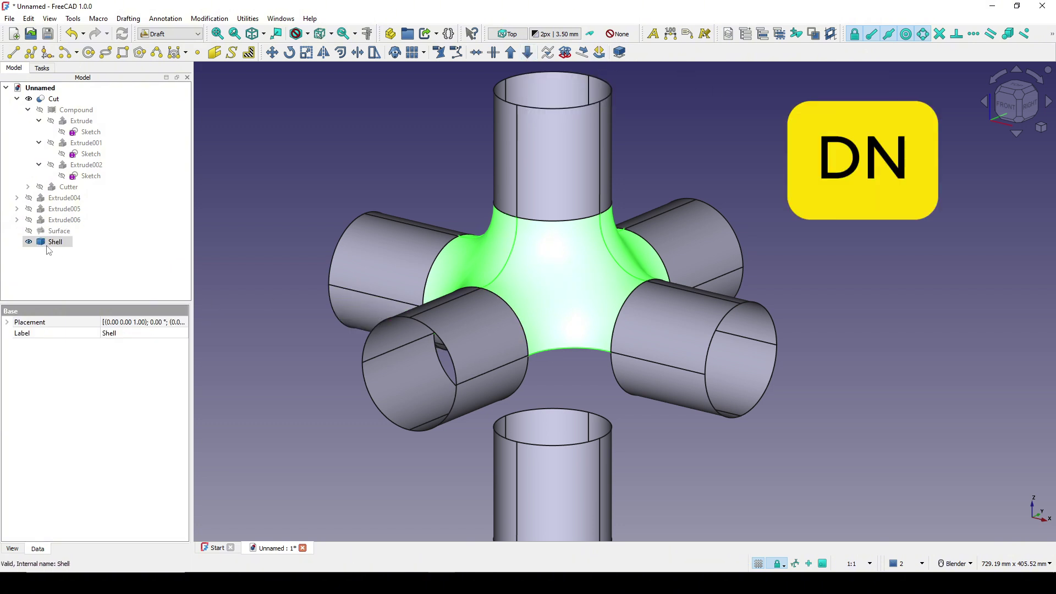
# Step: Select the Shell formed by the upper filling surfaces and switch to the Part workbench
pyautogui.click(51, 244)
pyautogui.scroll(-1, 407, 300)
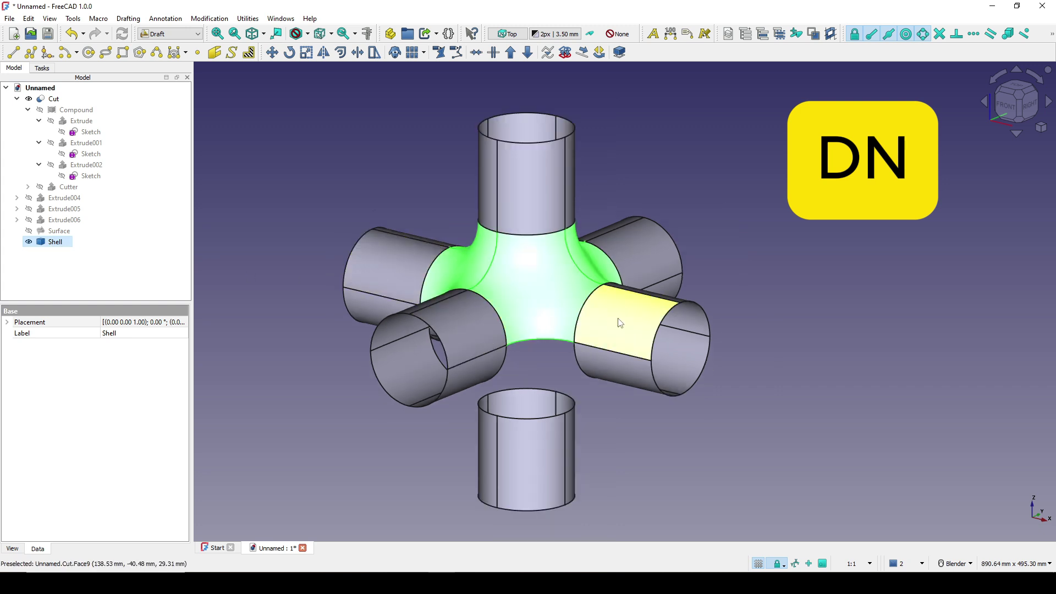
pyautogui.keyDown('shift'); pyautogui.moveTo(617, 319); pyautogui.dragTo(597, 295, button='middle'); pyautogui.keyUp('shift')
pyautogui.moveTo(597, 295)
pyautogui.mouseDown(button='middle')
pyautogui.moveTo(618, 292)
pyautogui.moveTo(605, 292)
pyautogui.mouseUp(button='middle')
pyautogui.click(517, 269)
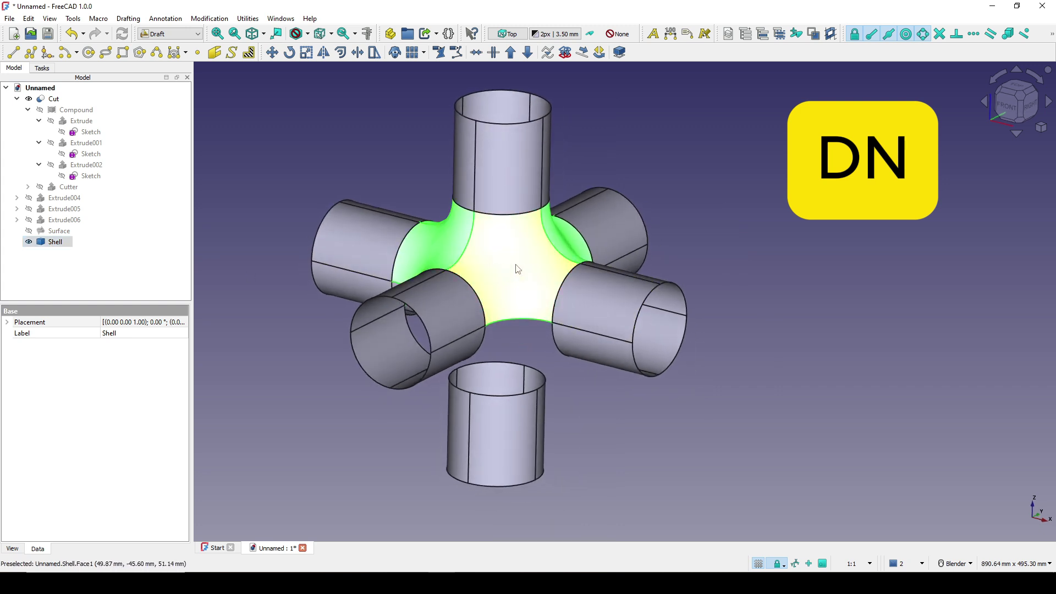
pyautogui.click(529, 343)
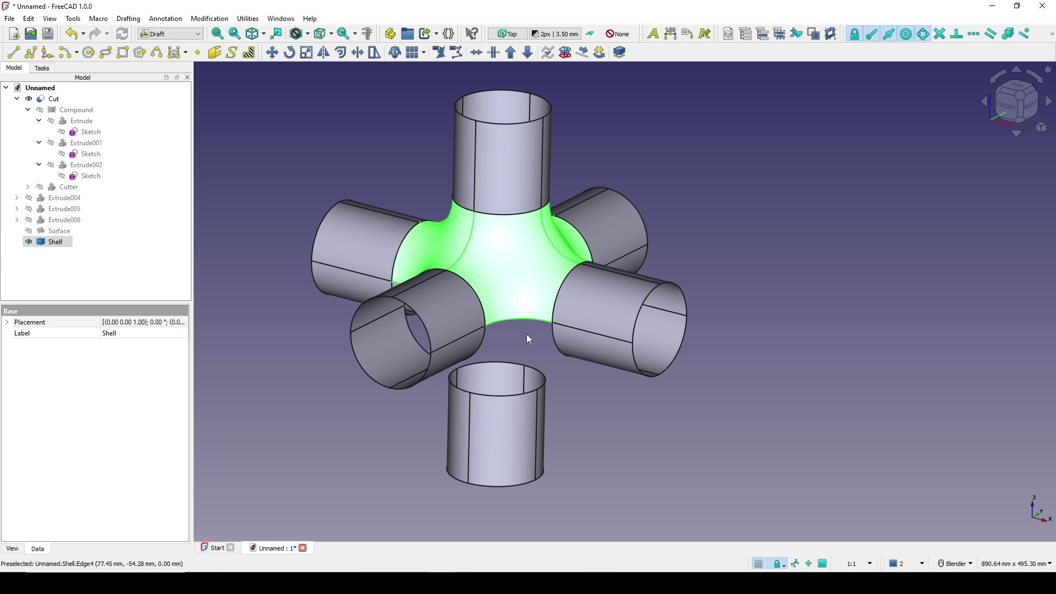
pyautogui.click(165, 34)
pyautogui.click(158, 62)
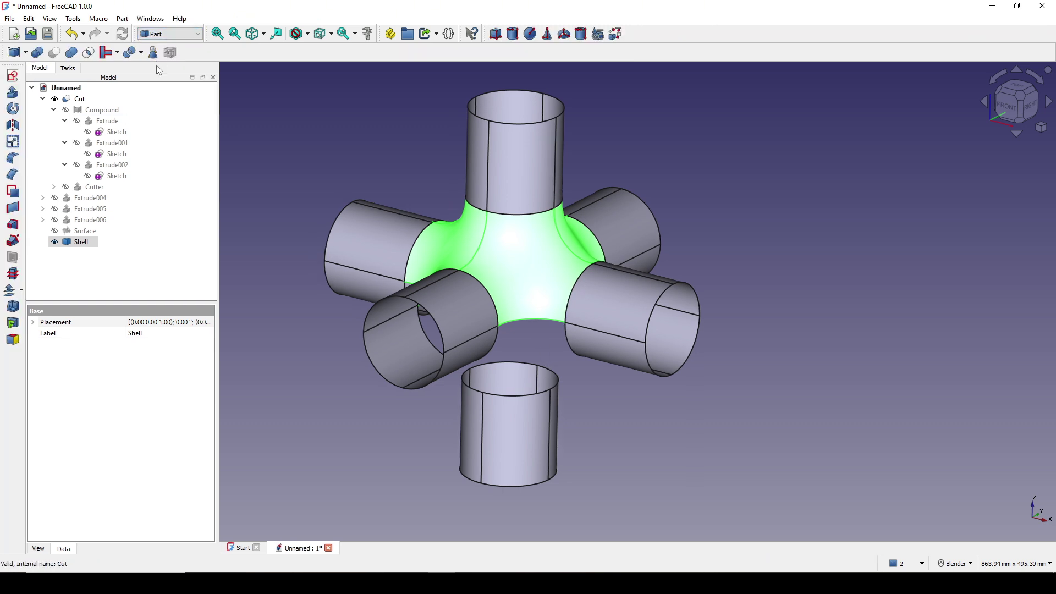
# Step: Mirror the Shell about the XY plane with the base point at the origin
pyautogui.click(13, 126)
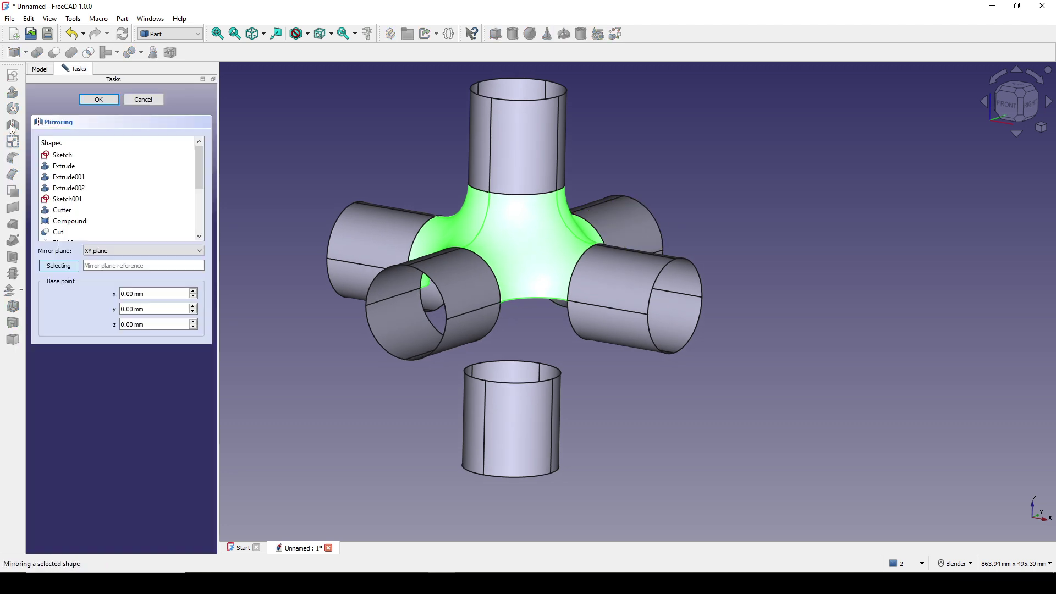
pyautogui.click(158, 253)
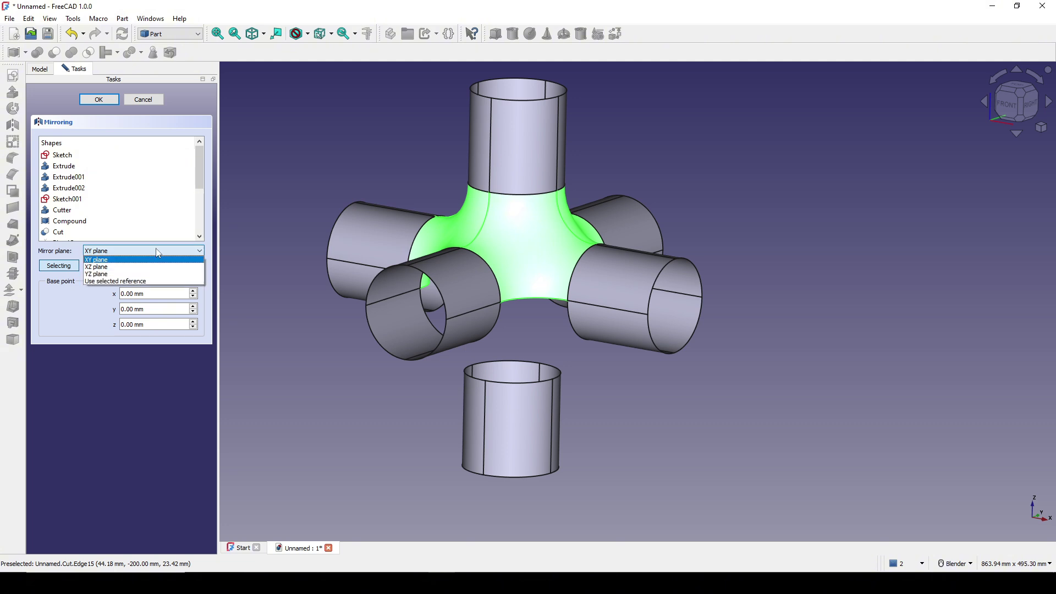
pyautogui.click(118, 272)
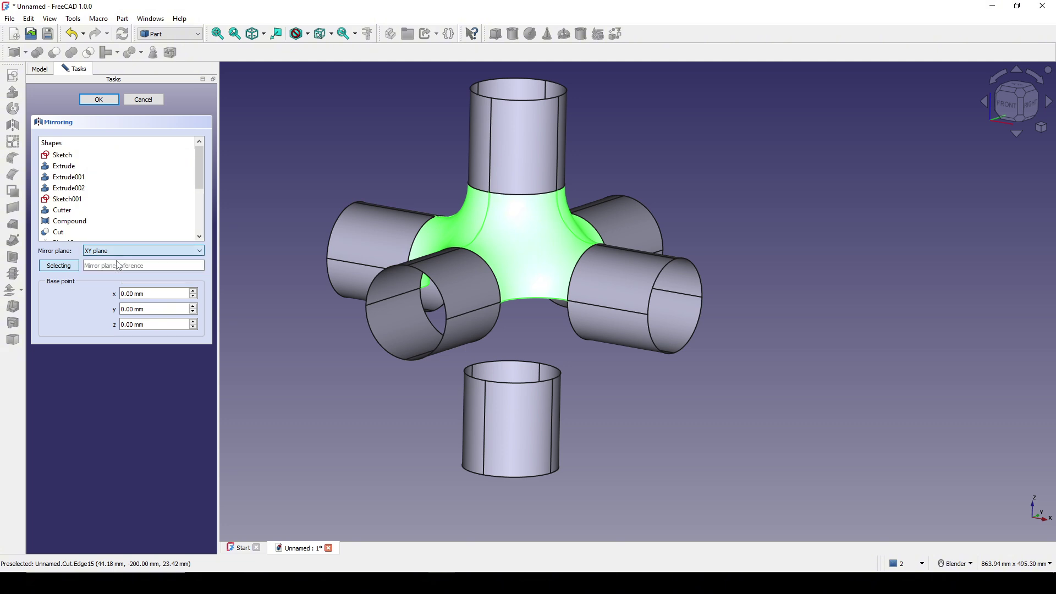
pyautogui.click(99, 101)
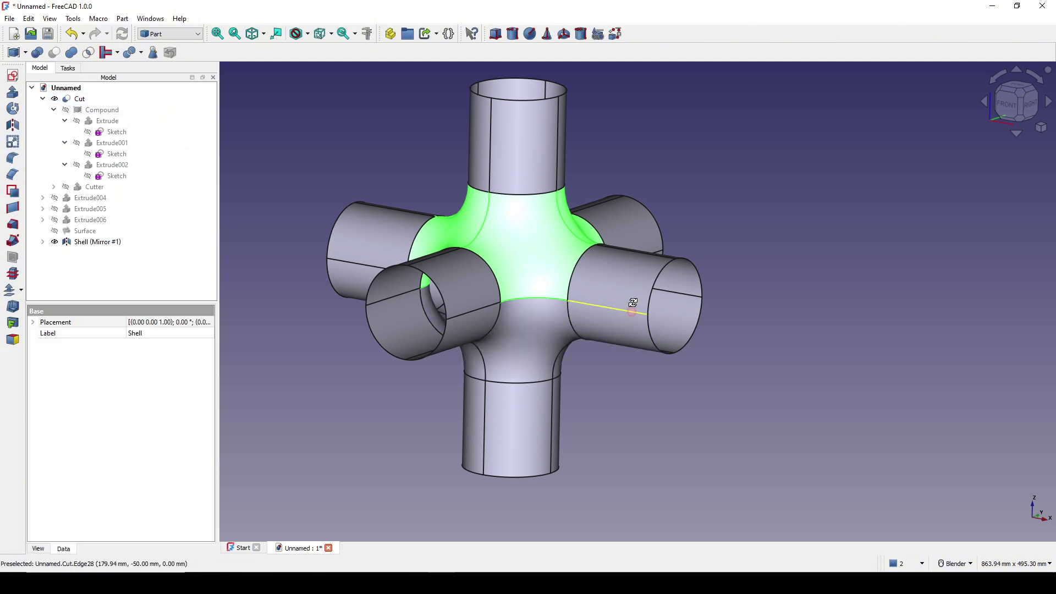
# Step: Check the mirrored junction from several sides and switch to the Surface workbench
pyautogui.moveTo(632, 301); pyautogui.dragTo(632, 377, button='middle')
pyautogui.keyDown('shift'); pyautogui.moveTo(596, 317); pyautogui.dragTo(620, 323, button='middle'); pyautogui.keyUp('shift')
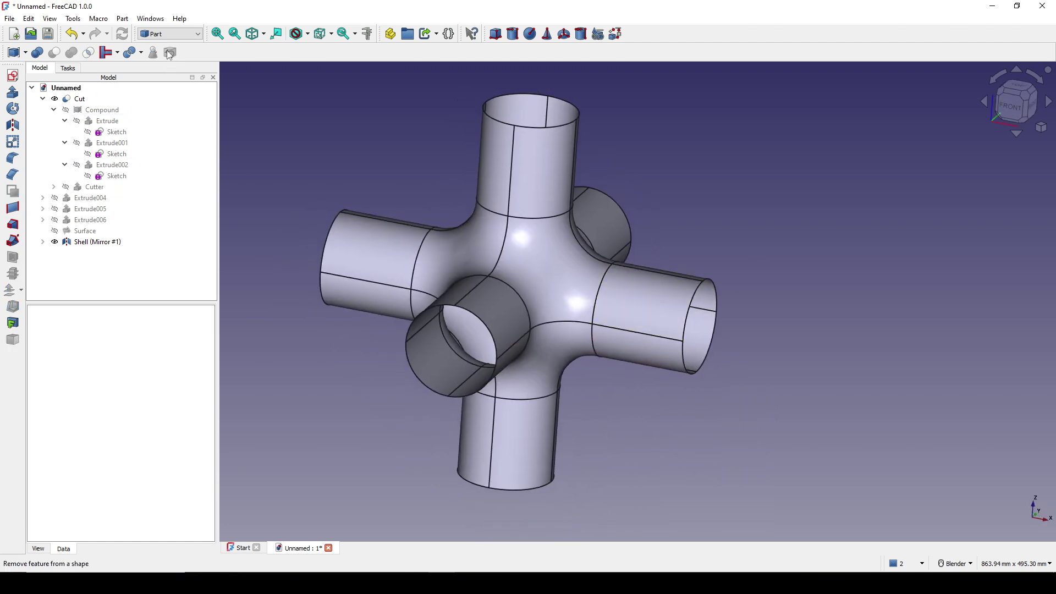
pyautogui.moveTo(483, 319); pyautogui.dragTo(659, 387, button='middle')
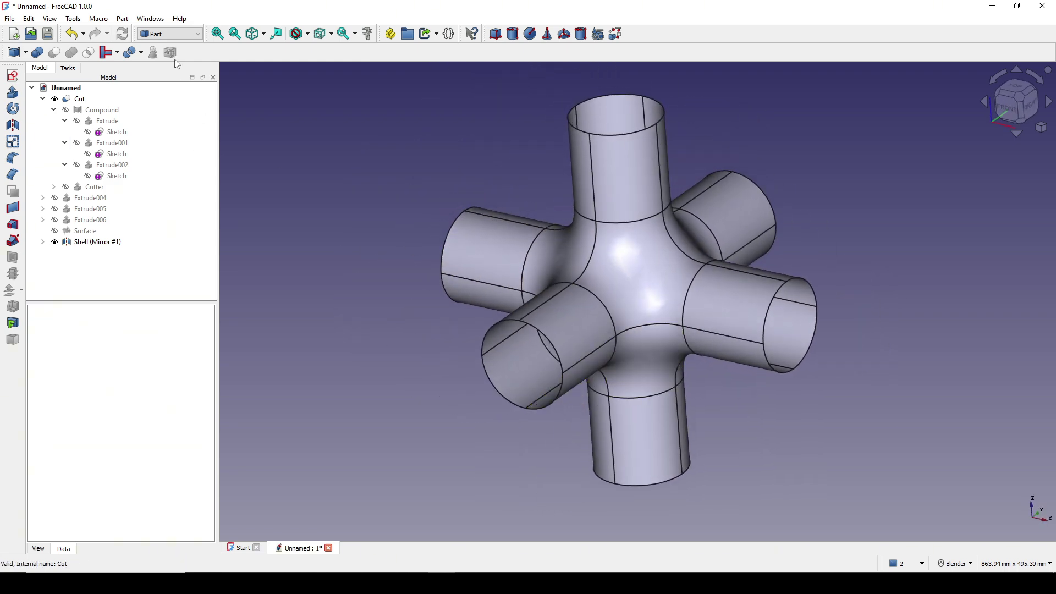
pyautogui.click(170, 33)
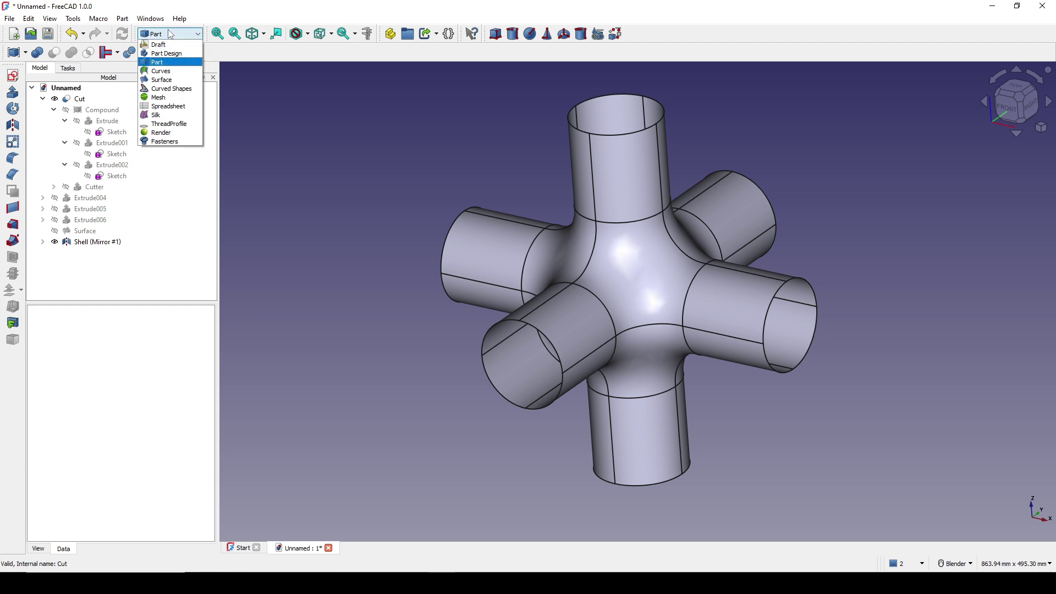
pyautogui.click(170, 86)
pyautogui.keyDown('shift'); pyautogui.moveTo(645, 395); pyautogui.dragTo(554, 387, button='middle'); pyautogui.keyUp('shift')
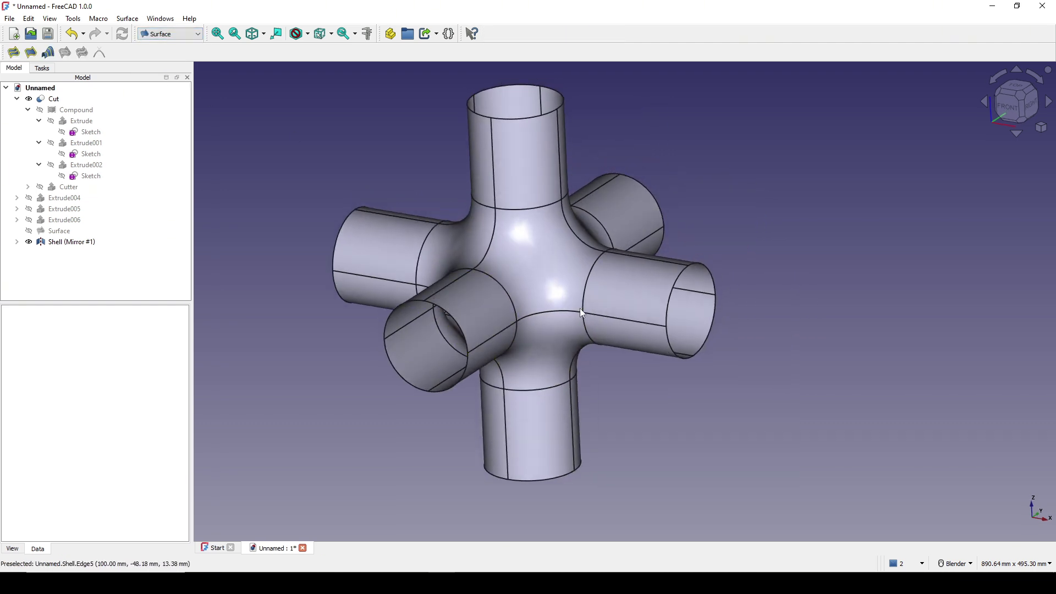
# Step: Cap the front-left tube's open end with a Stretch fill surface from Cut.Edge24, Edge19, Edge15 and Edge21
pyautogui.click(31, 53)
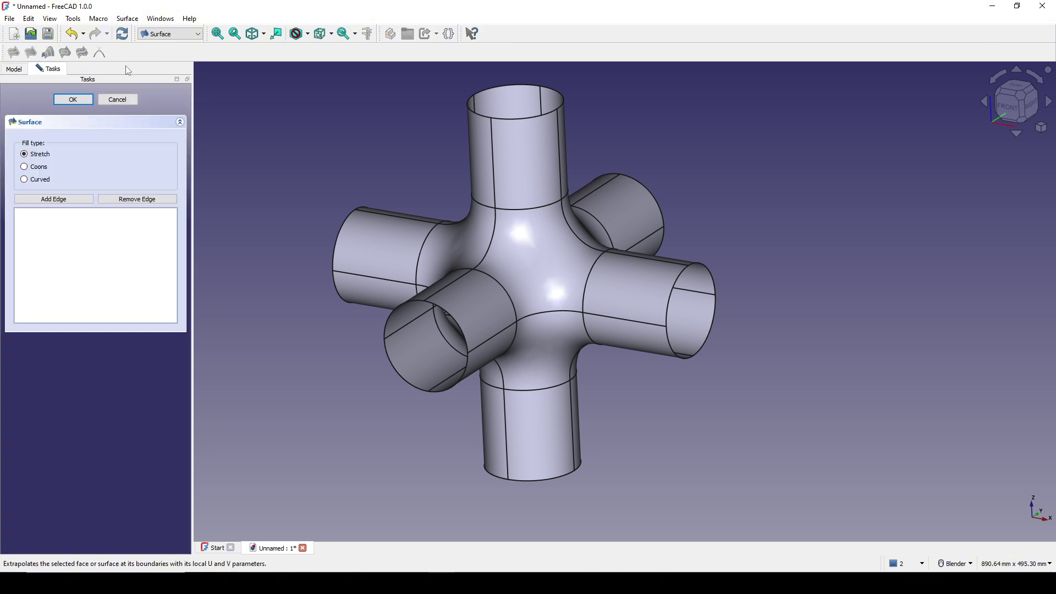
pyautogui.click(54, 199)
pyautogui.scroll(4, 396, 336)
pyautogui.click(362, 382)
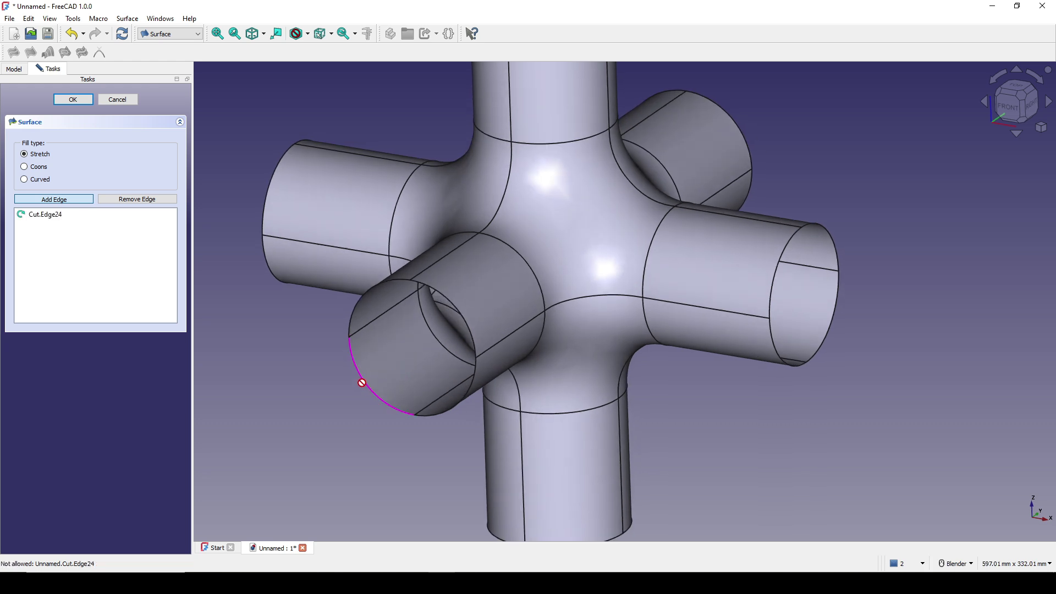
pyautogui.click(355, 313)
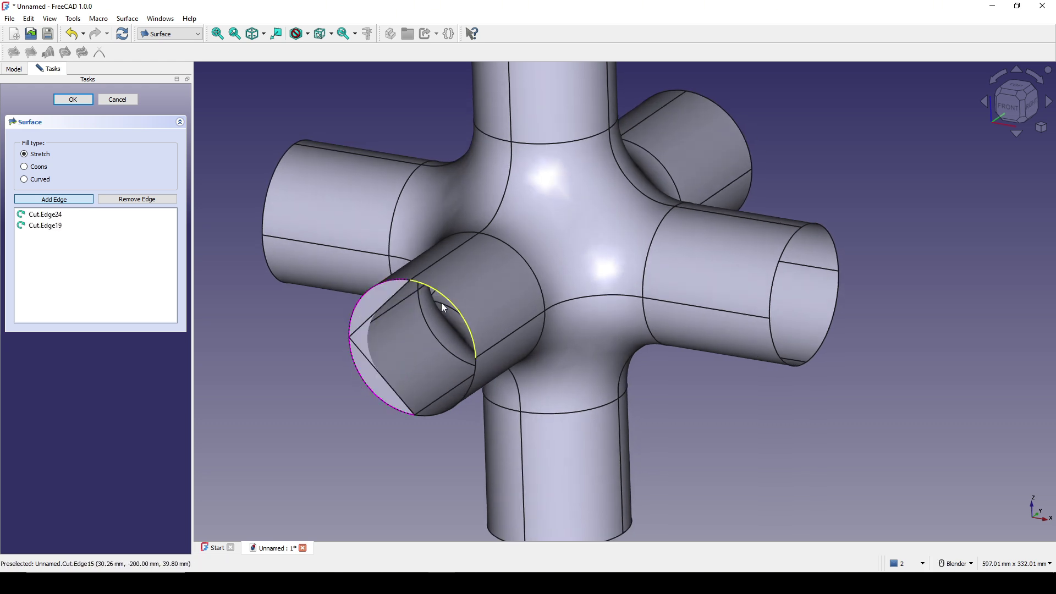
pyautogui.click(443, 305)
pyautogui.click(464, 381)
pyautogui.scroll(-3, 524, 424)
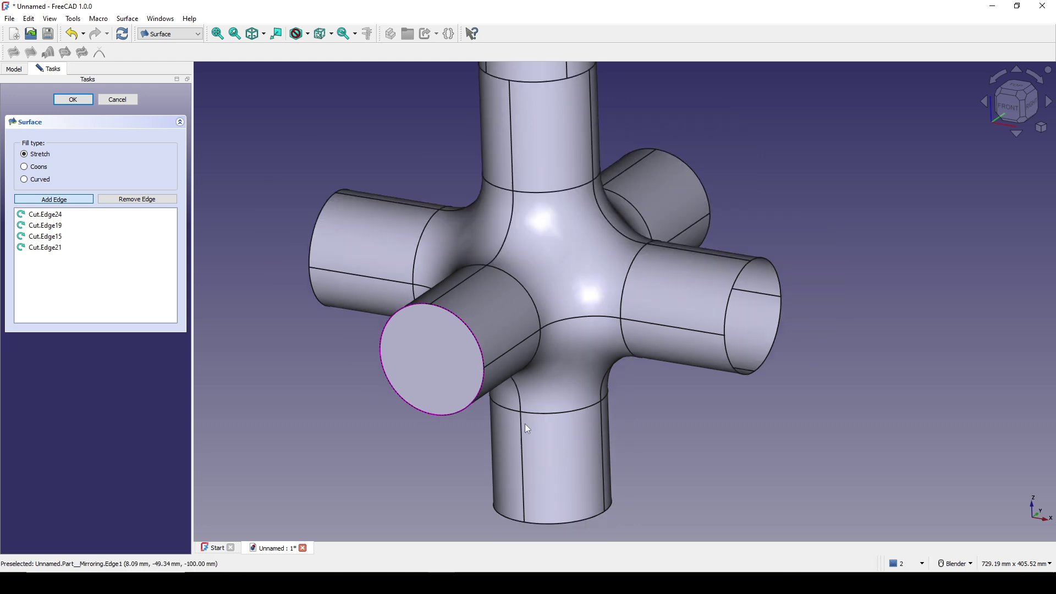
pyautogui.moveTo(525, 424); pyautogui.dragTo(494, 421, button='middle')
pyautogui.click(72, 99)
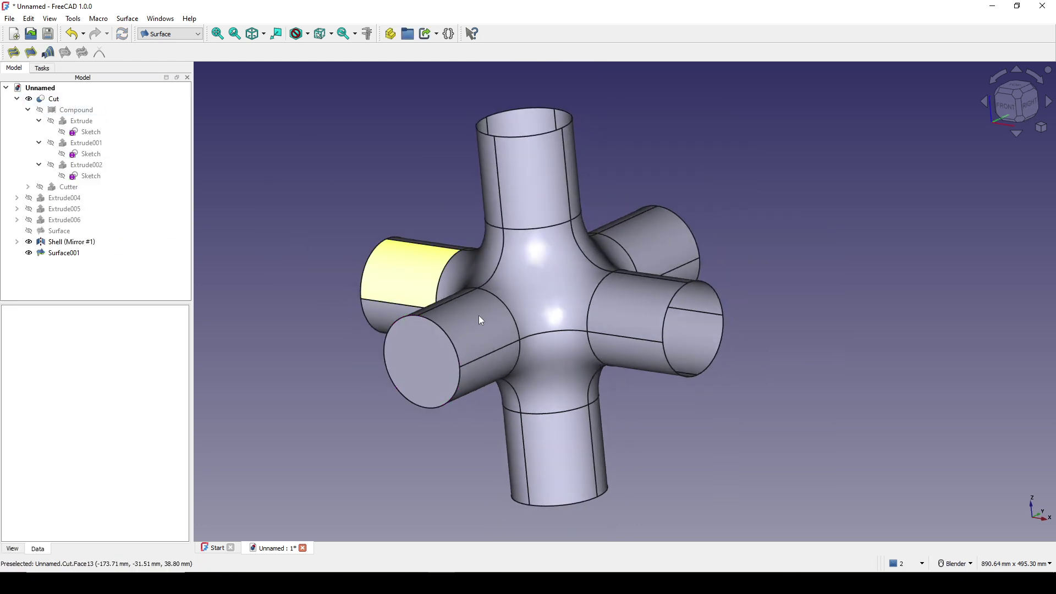
# Step: Cap the bottom tube's open end with a Stretch fill surface from Cut.Edge59, Edge56, Edge49 and Edge53
pyautogui.moveTo(478, 315); pyautogui.dragTo(721, 365, button='middle')
pyautogui.scroll(1, 616, 342)
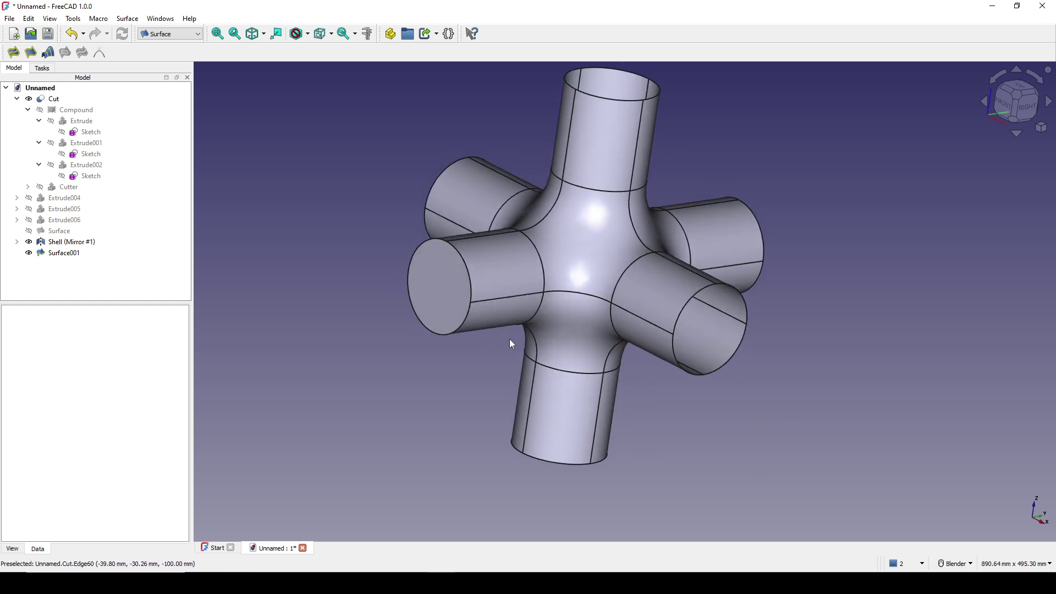
pyautogui.scroll(-1, 443, 285)
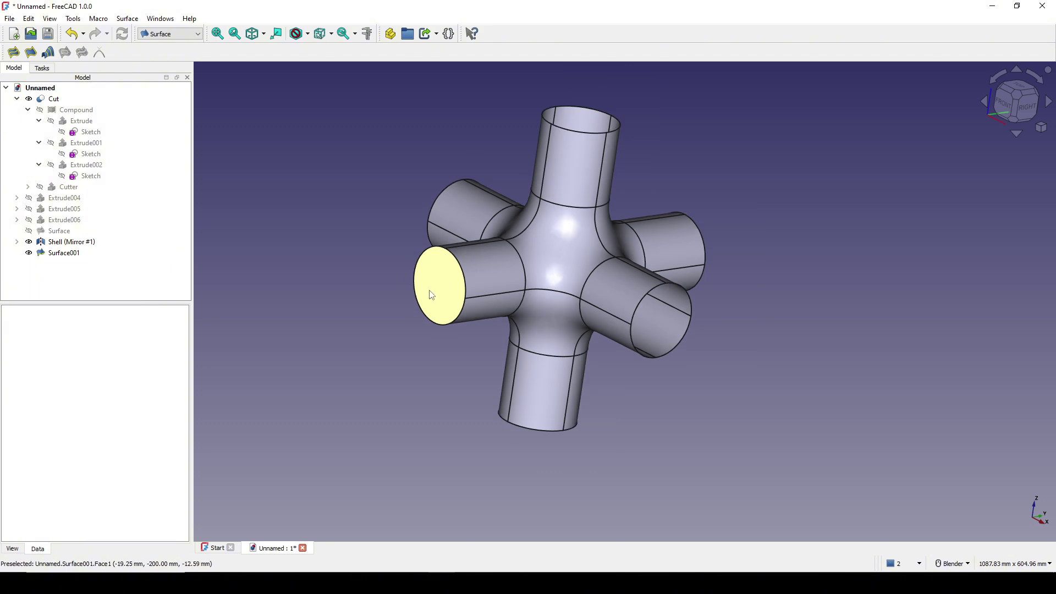
pyautogui.moveTo(682, 300); pyautogui.dragTo(666, 294, button='middle')
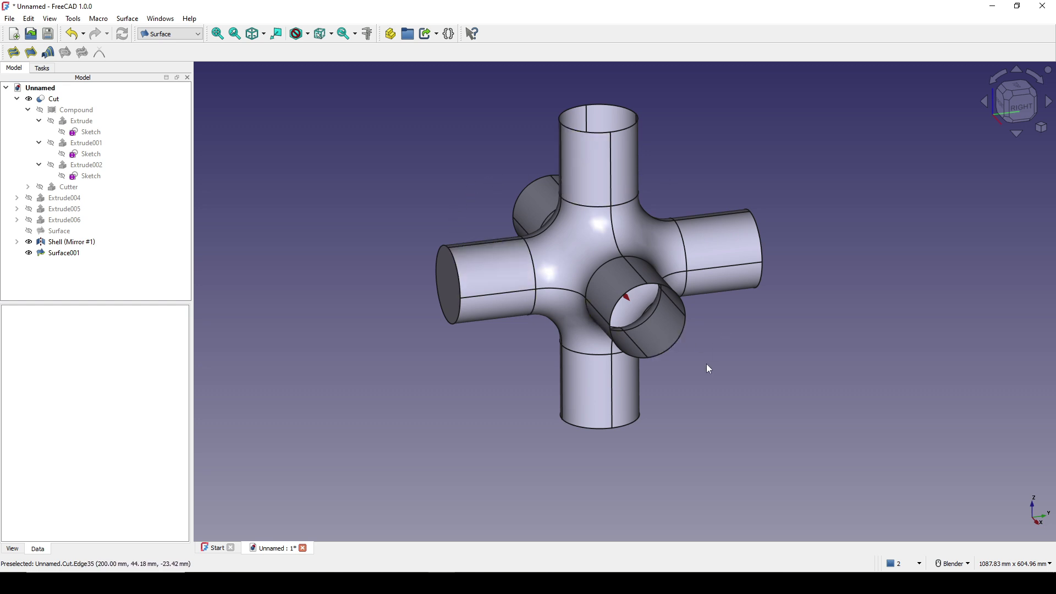
pyautogui.moveTo(707, 364); pyautogui.dragTo(749, 355, button='middle')
pyautogui.moveTo(504, 379); pyautogui.dragTo(572, 275, button='middle')
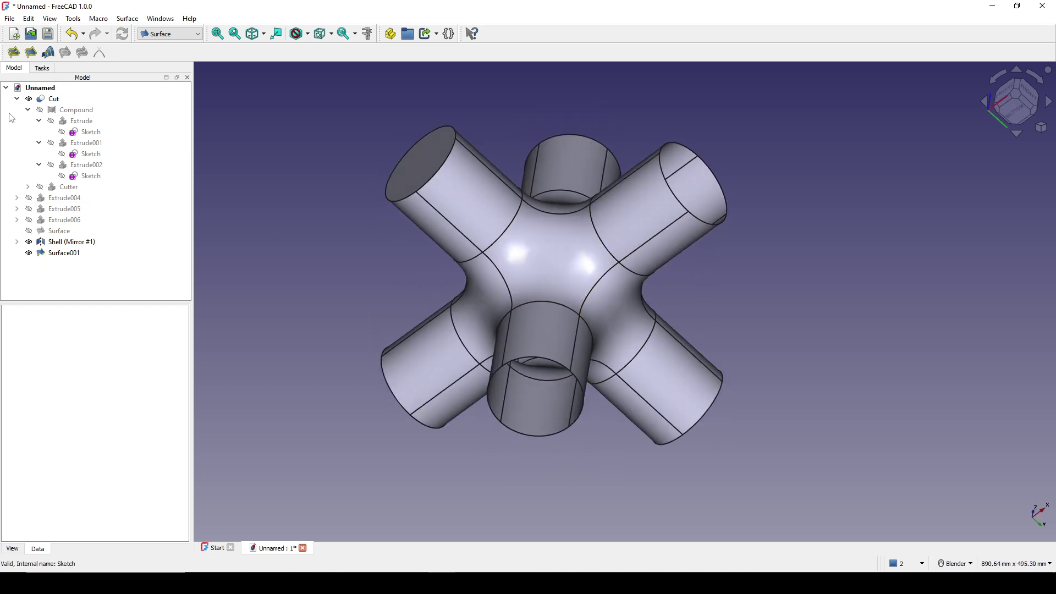
pyautogui.click(31, 53)
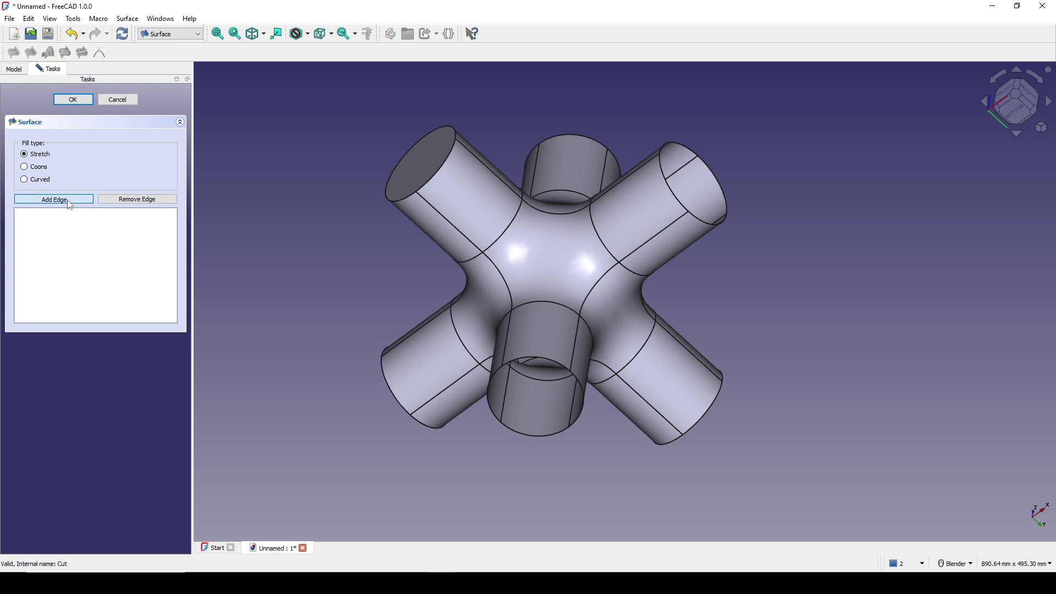
pyautogui.scroll(2, 500, 424)
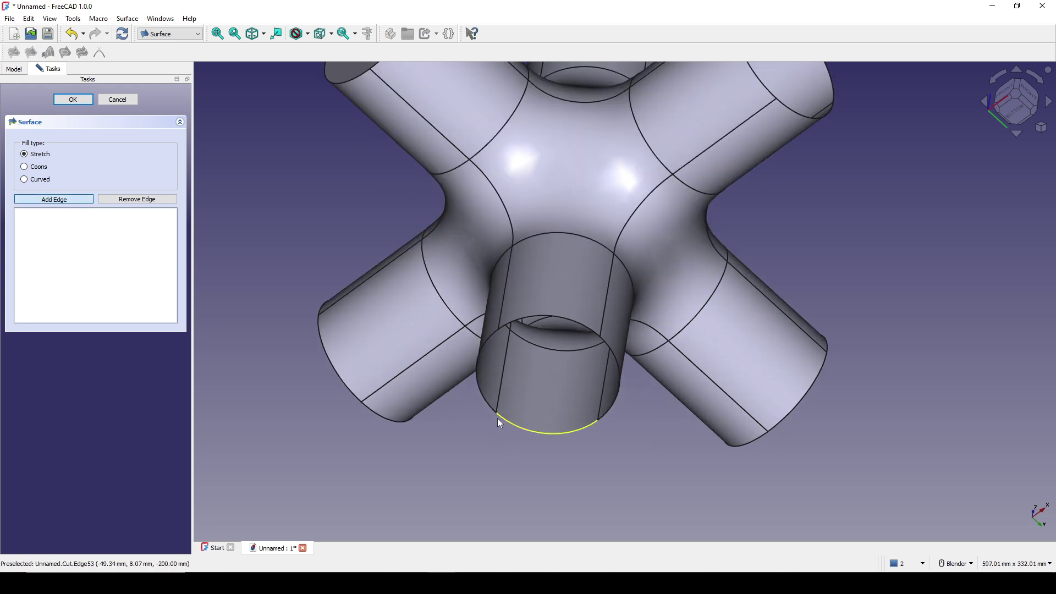
pyautogui.click(531, 325)
pyautogui.click(616, 391)
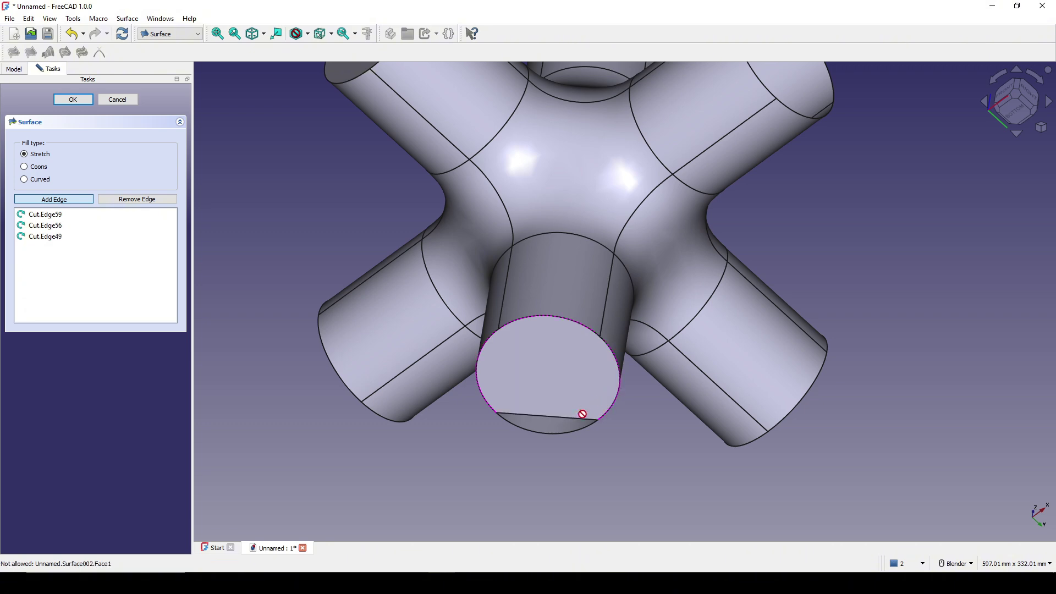
pyautogui.click(565, 430)
pyautogui.scroll(-3, 573, 377)
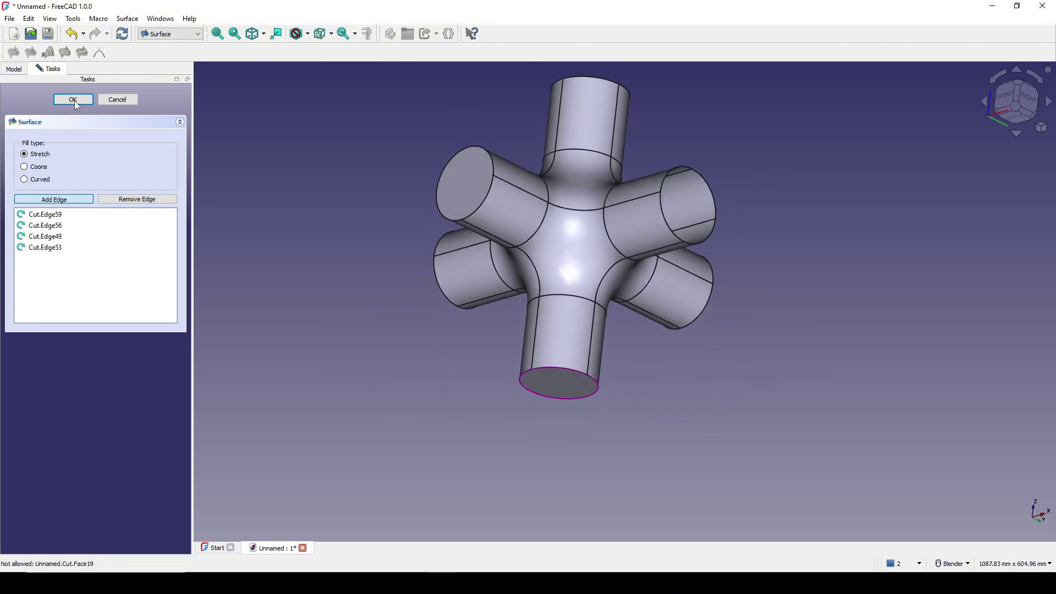
pyautogui.click(73, 99)
# Step: Cap the top tube's open end with a Stretch fill surface from Cut.Edge69, Edge72, Edge67 and Edge63
pyautogui.moveTo(649, 210); pyautogui.dragTo(649, 297, button='middle')
pyautogui.keyDown('shift'); pyautogui.moveTo(601, 220); pyautogui.dragTo(585, 355, button='middle'); pyautogui.keyUp('shift')
pyautogui.scroll(2, 581, 286)
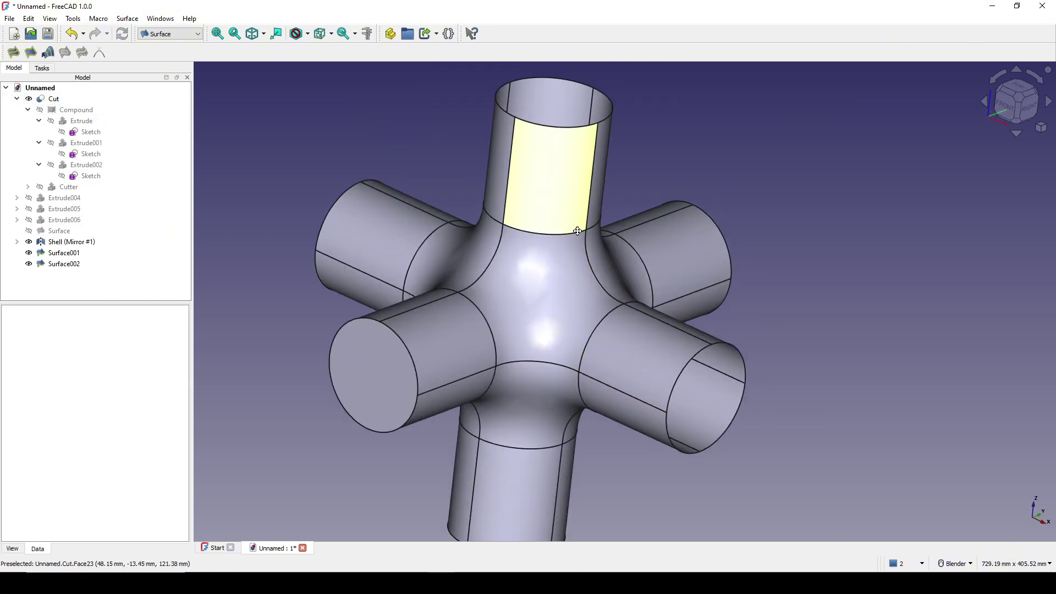
pyautogui.keyDown('shift'); pyautogui.moveTo(575, 228); pyautogui.dragTo(566, 325, button='middle'); pyautogui.keyUp('shift')
pyautogui.moveTo(561, 290); pyautogui.dragTo(554, 322, button='middle')
pyautogui.keyDown('shift'); pyautogui.moveTo(610, 226); pyautogui.dragTo(593, 321, button='middle'); pyautogui.keyUp('shift')
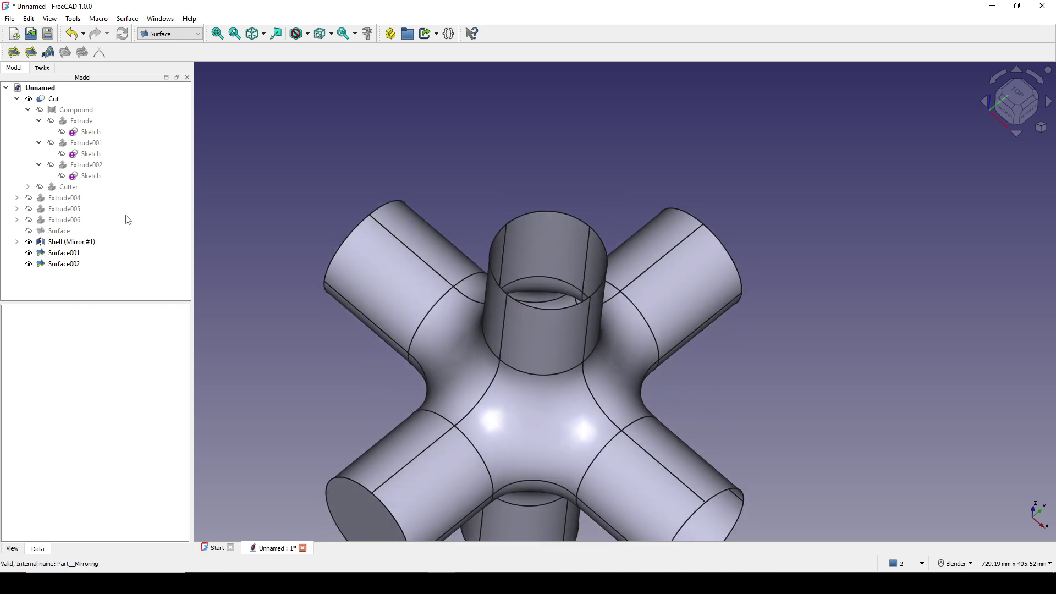
pyautogui.click(31, 53)
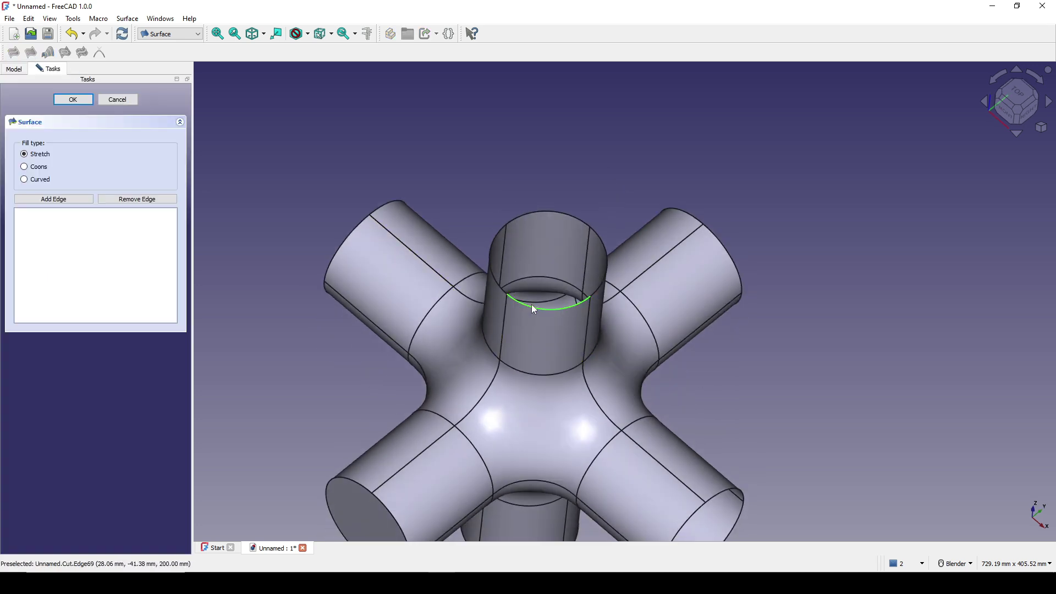
pyautogui.click(67, 196)
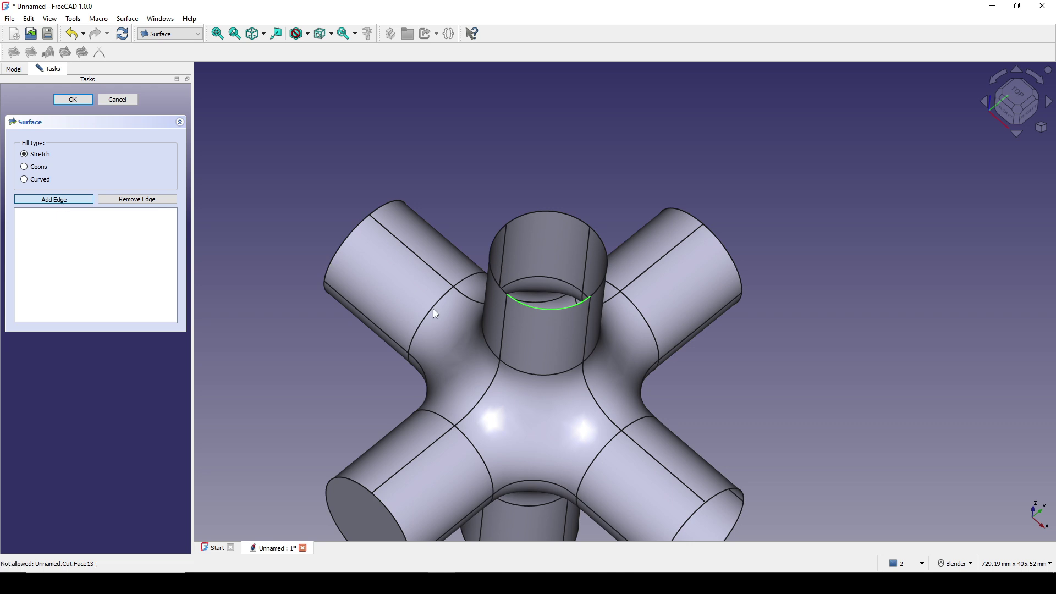
pyautogui.click(524, 307)
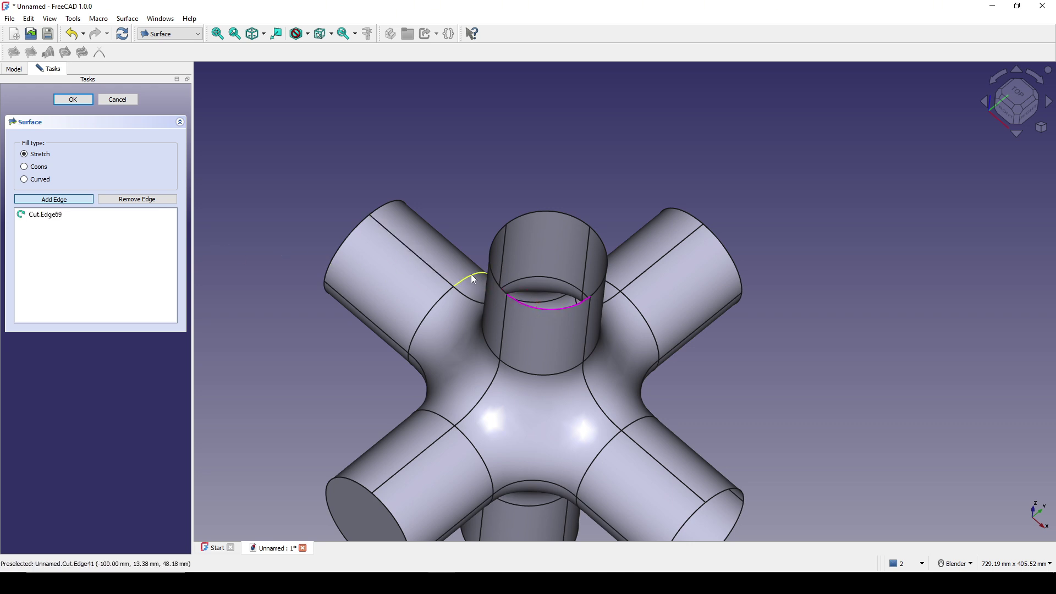
pyautogui.click(491, 281)
pyautogui.click(531, 216)
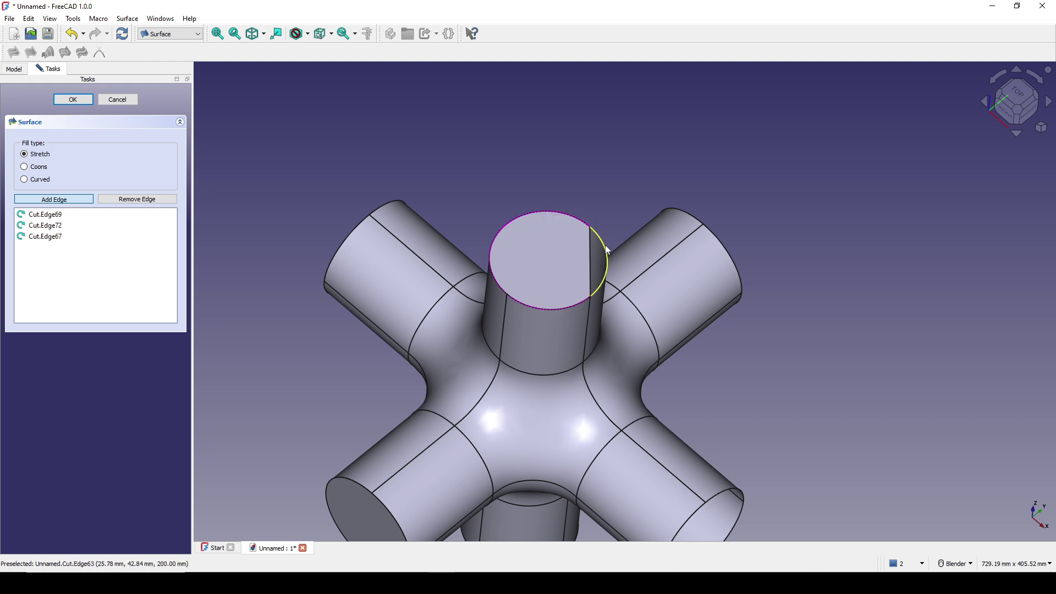
pyautogui.click(605, 249)
pyautogui.scroll(-1, 611, 282)
pyautogui.moveTo(575, 296); pyautogui.dragTo(571, 275, button='middle')
pyautogui.click(82, 100)
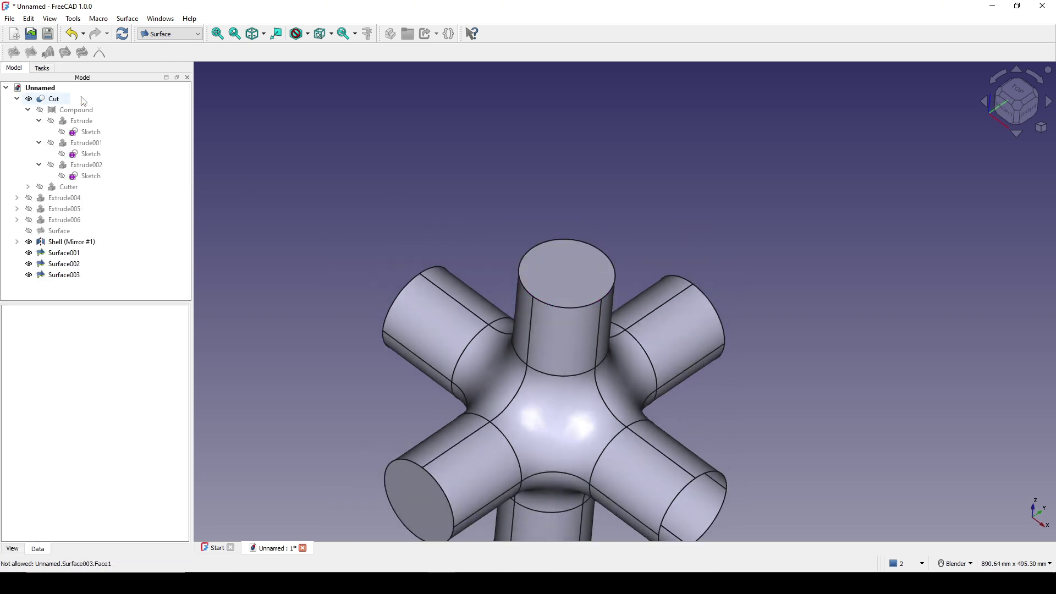
# Step: Switch to the Draft workbench with the whole junction in view
pyautogui.scroll(-2, 619, 357)
pyautogui.keyDown('shift'); pyautogui.moveTo(639, 385); pyautogui.dragTo(601, 309, button='middle'); pyautogui.keyUp('shift')
pyautogui.moveTo(607, 285); pyautogui.dragTo(549, 256, button='middle')
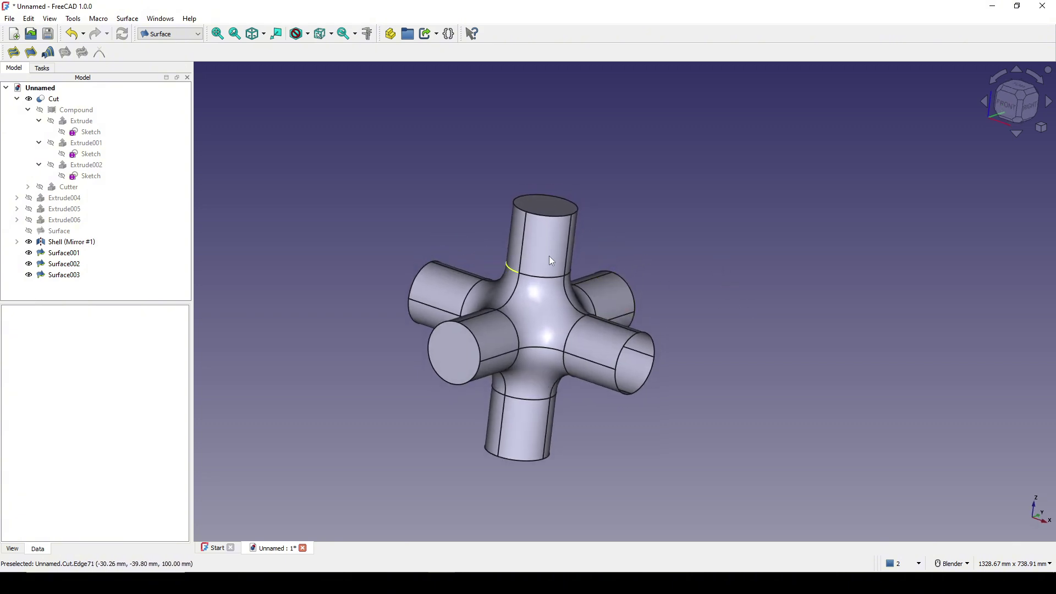
pyautogui.click(168, 34)
pyautogui.click(169, 46)
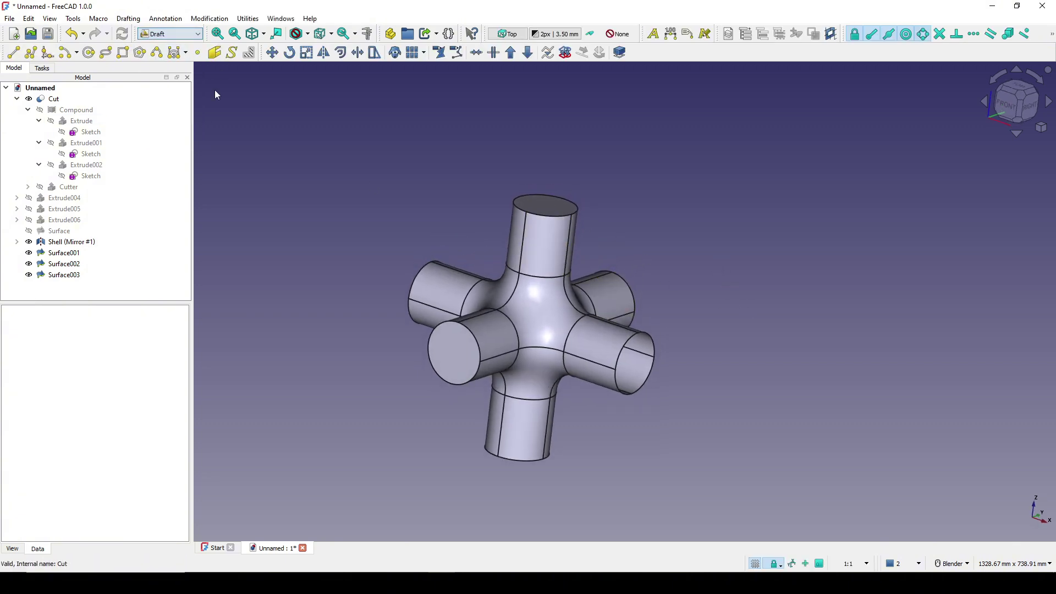
pyautogui.moveTo(502, 236); pyautogui.dragTo(483, 237, button='middle')
pyautogui.moveTo(494, 330); pyautogui.dragTo(504, 346, button='middle')
pyautogui.keyDown('shift'); pyautogui.moveTo(631, 367); pyautogui.dragTo(663, 363, button='middle'); pyautogui.keyUp('shift')
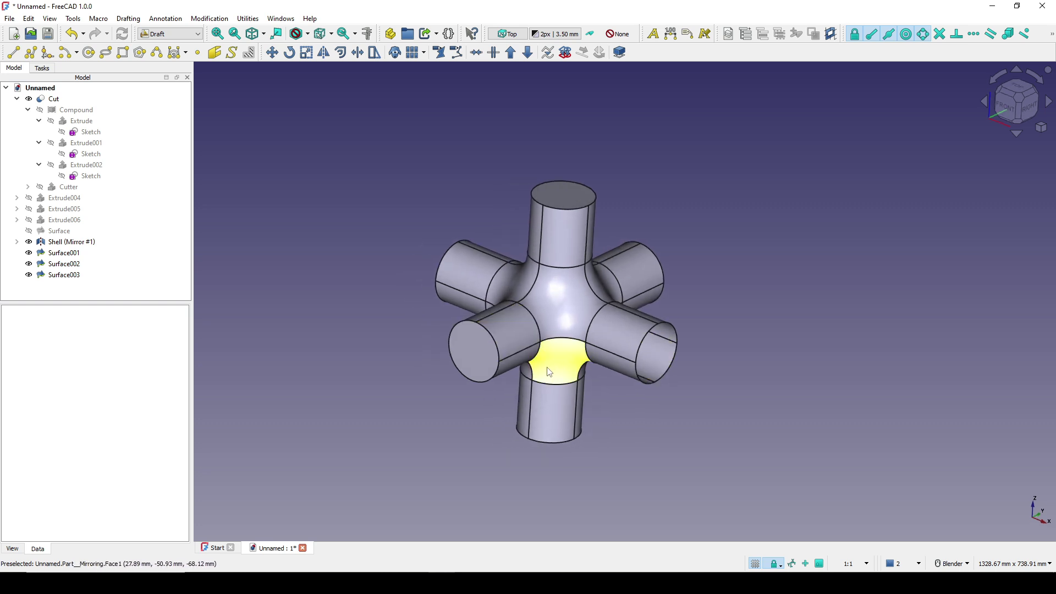
# Step: Create a polar array of the front-left tube's end cap with 4 elements over 360° around the origin
pyautogui.click(476, 366)
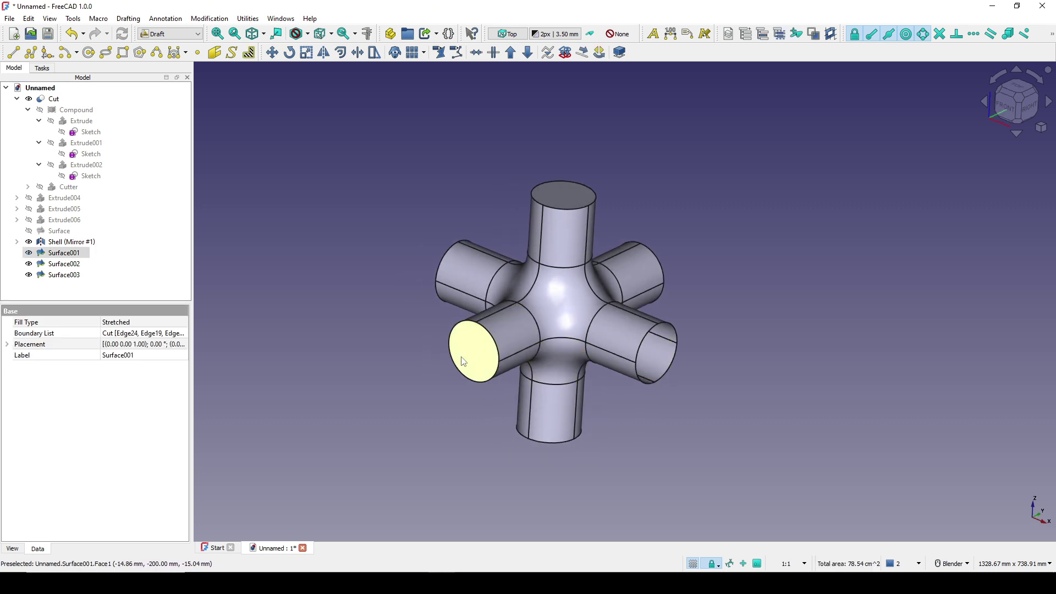
pyautogui.click(217, 22)
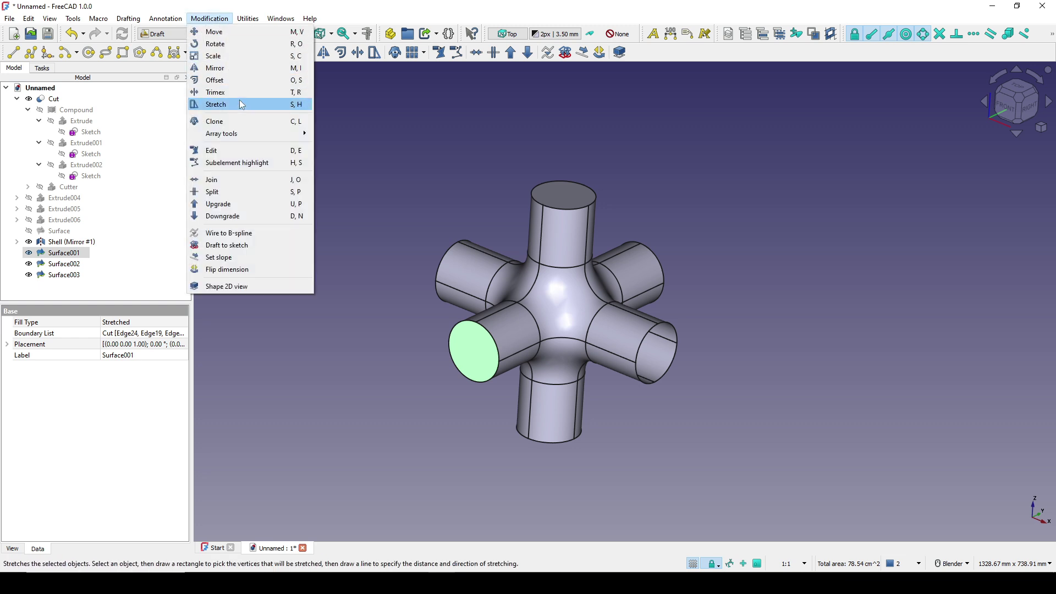
pyautogui.moveTo(240, 140)
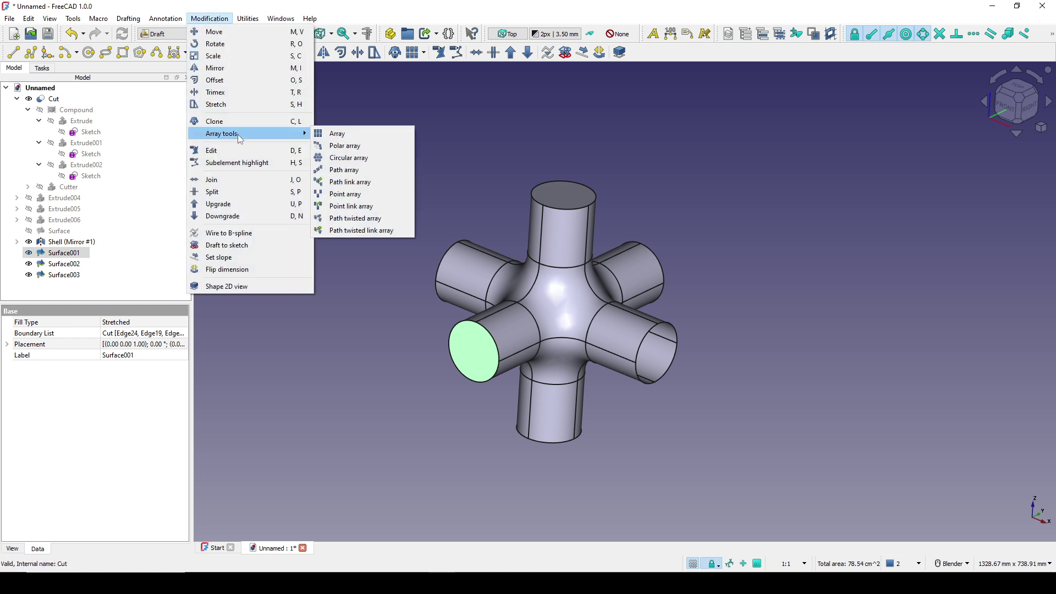
pyautogui.click(370, 150)
pyautogui.click(116, 268)
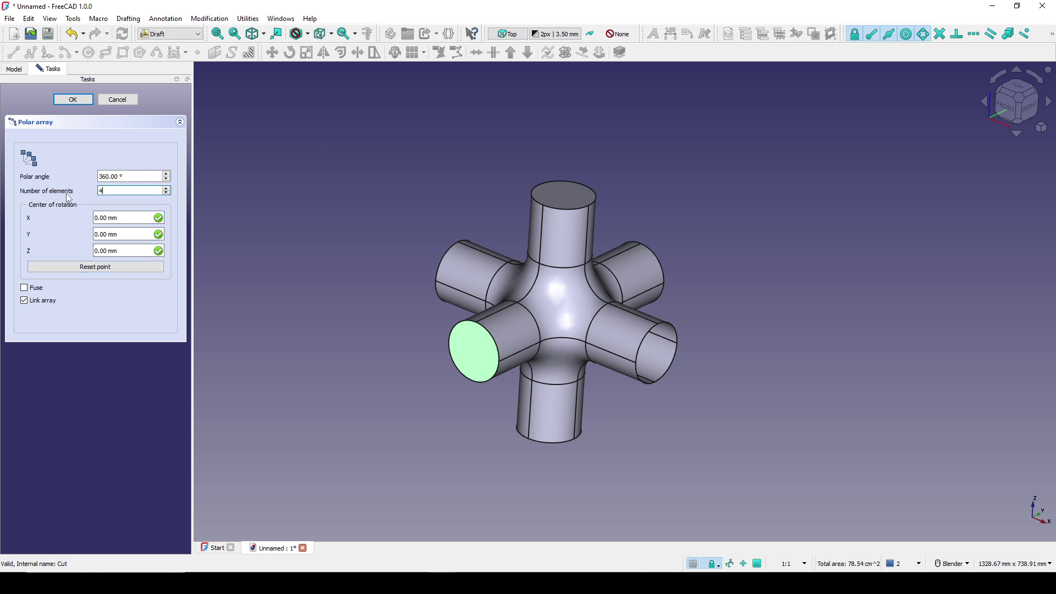
pyautogui.click(78, 100)
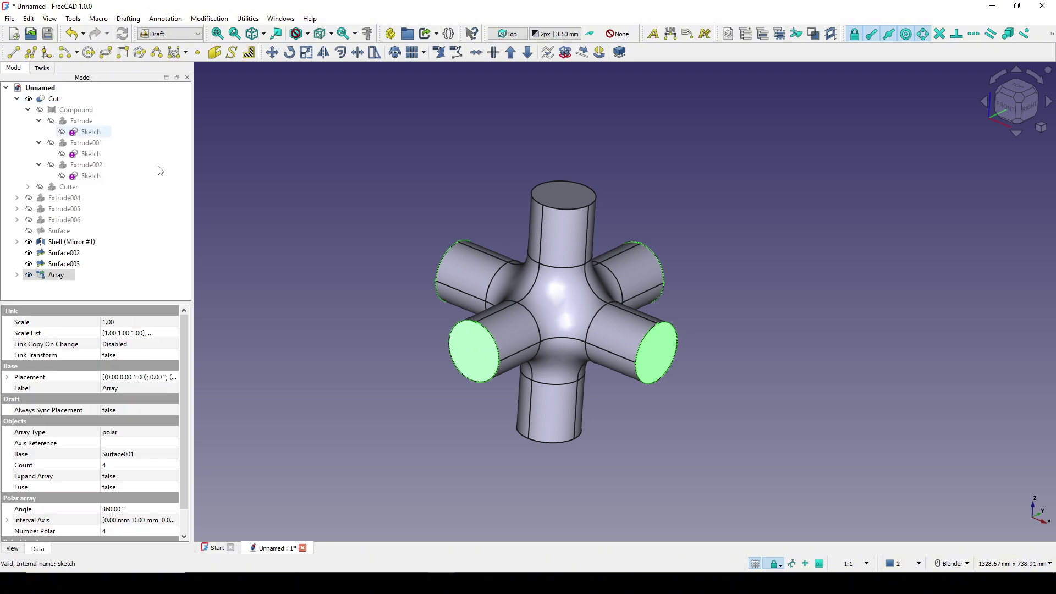
# Step: Downgrade the polar array of end caps into a shell and check the capped tube ends from several sides
pyautogui.moveTo(440, 357); pyautogui.dragTo(609, 325, button='middle')
pyautogui.moveTo(845, 190); pyautogui.dragTo(238, 309, button='middle')
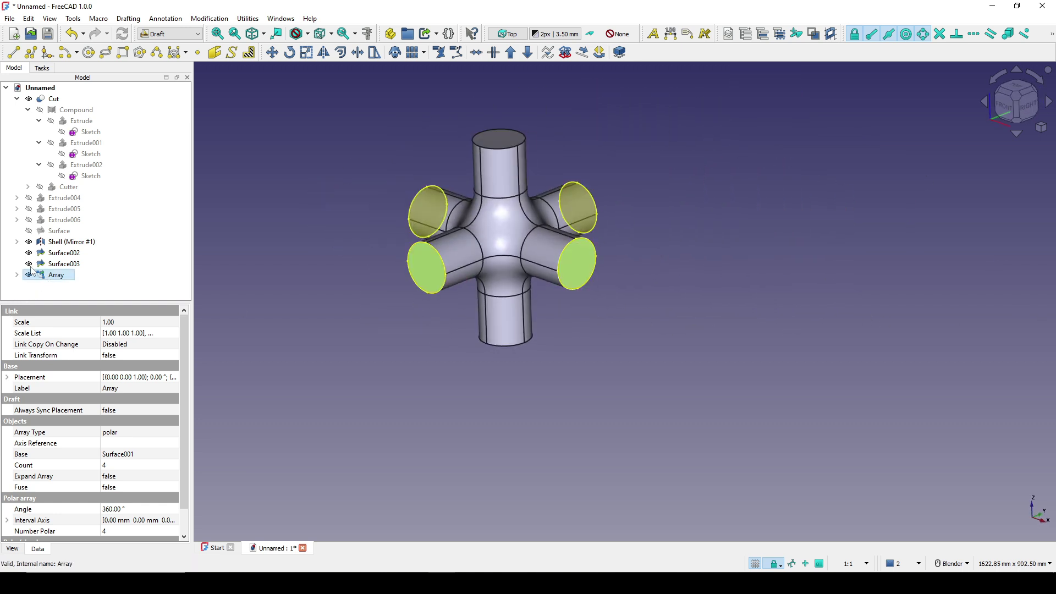
pyautogui.click(528, 52)
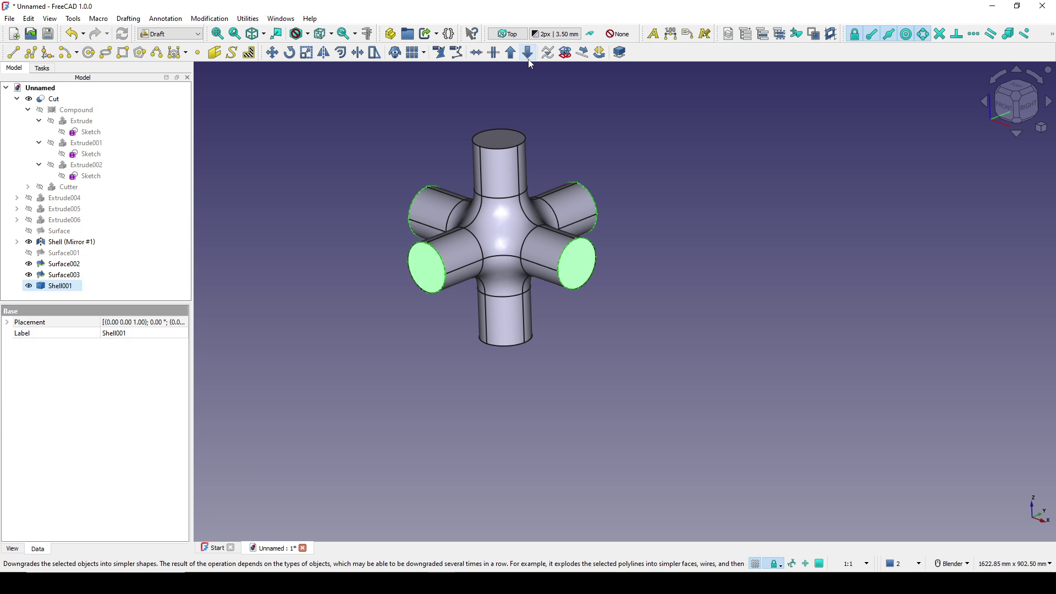
pyautogui.moveTo(569, 205); pyautogui.dragTo(648, 262, button='middle')
pyautogui.scroll(1, 639, 262)
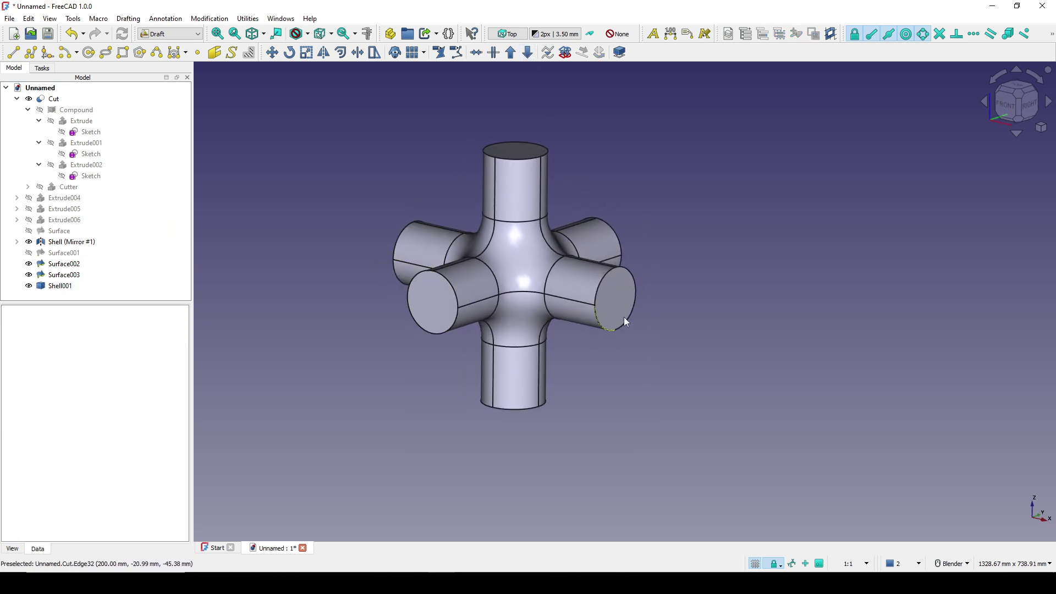
pyautogui.moveTo(528, 308); pyautogui.dragTo(575, 272, button='middle')
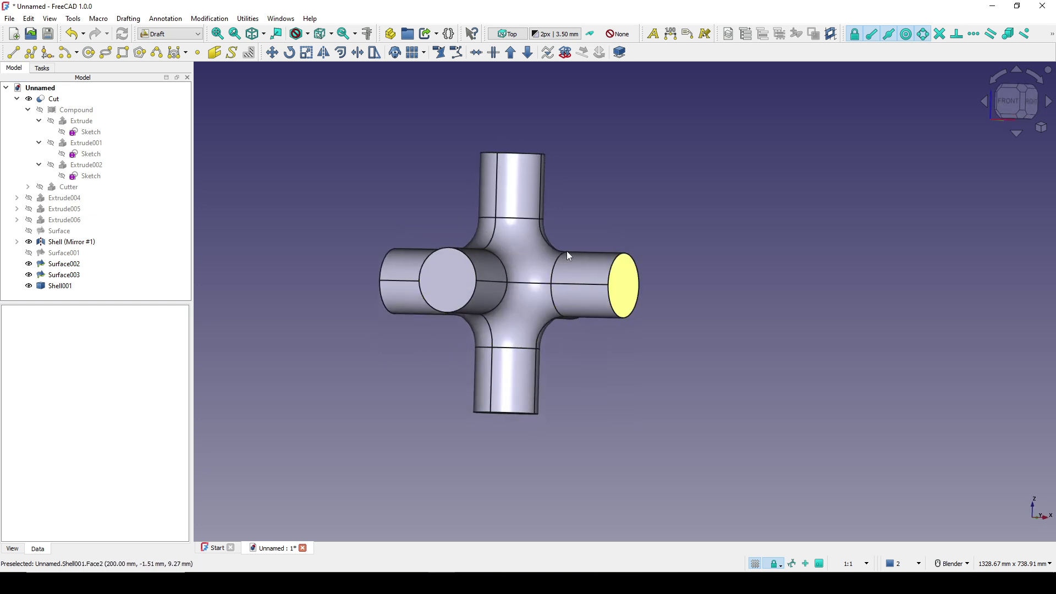
pyautogui.moveTo(529, 245); pyautogui.dragTo(534, 275, button='middle')
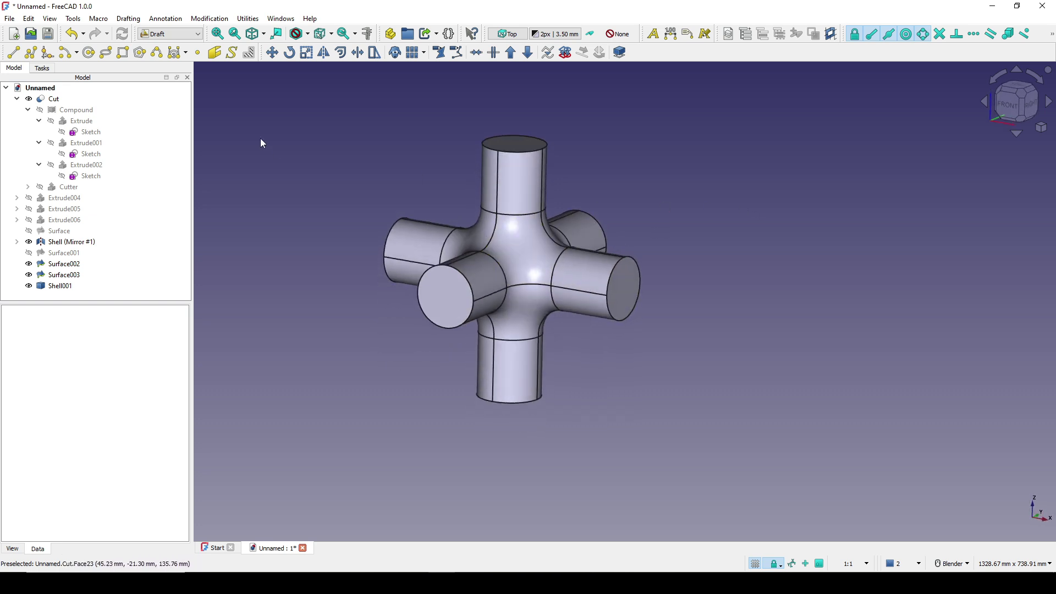
# Step: Switch to the Curves workbench
pyautogui.click(176, 34)
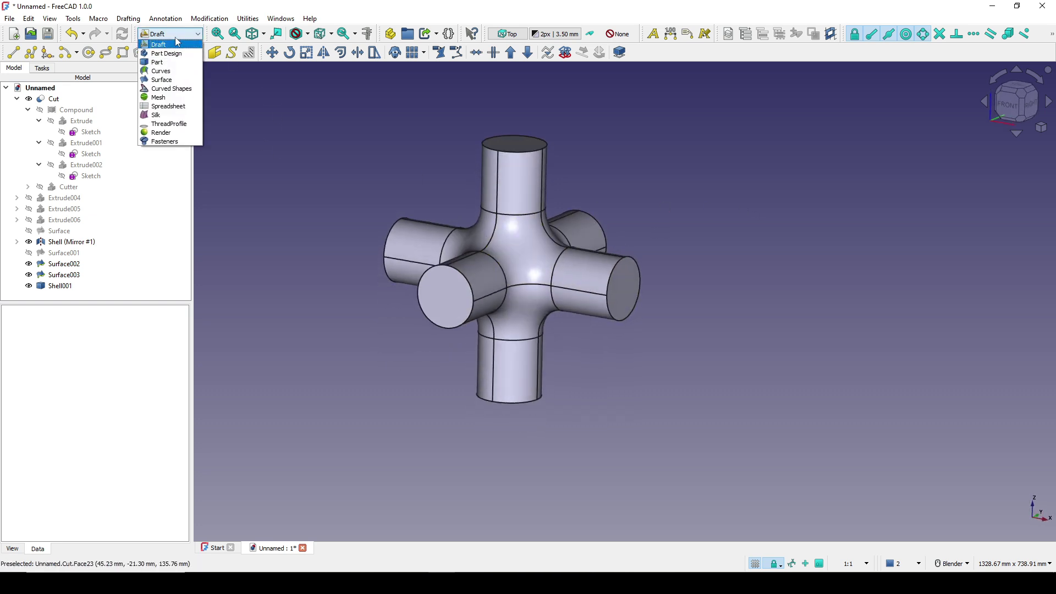
pyautogui.click(174, 72)
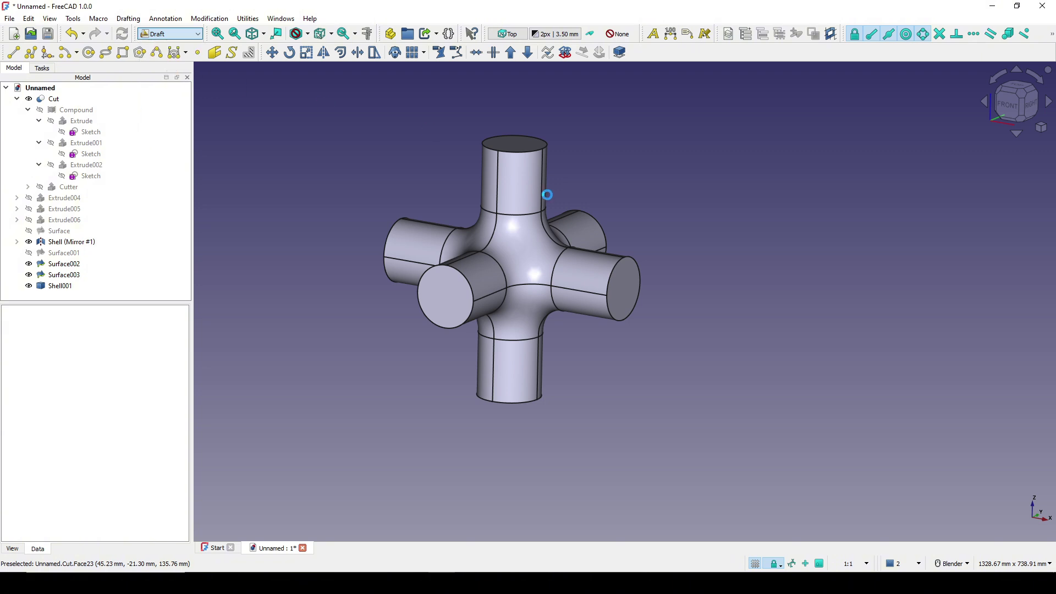
pyautogui.scroll(3, 583, 269)
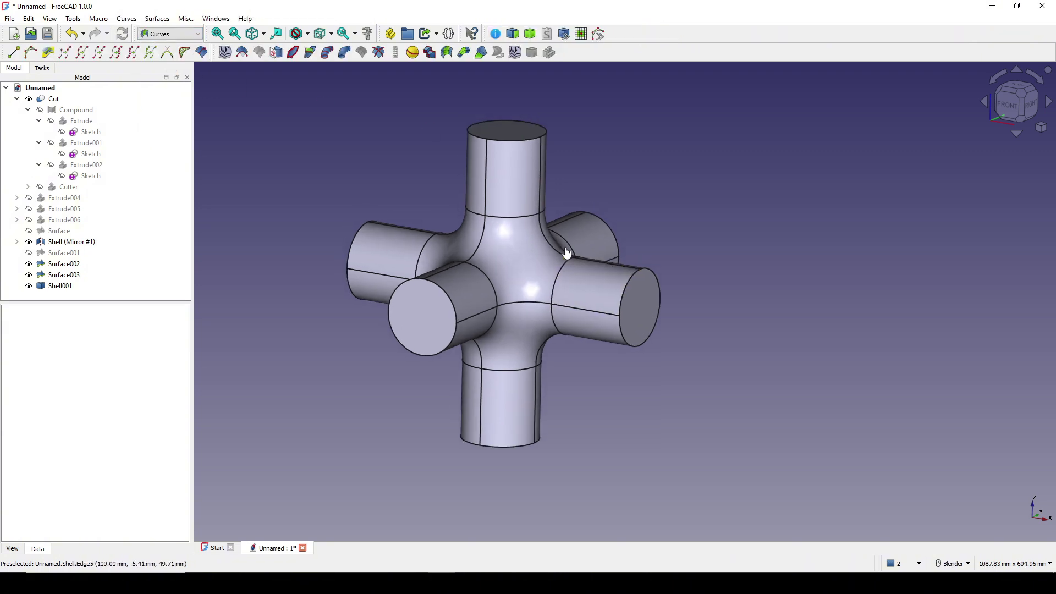
pyautogui.keyDown('shift'); pyautogui.moveTo(658, 227); pyautogui.dragTo(664, 208, button='middle'); pyautogui.keyUp('shift')
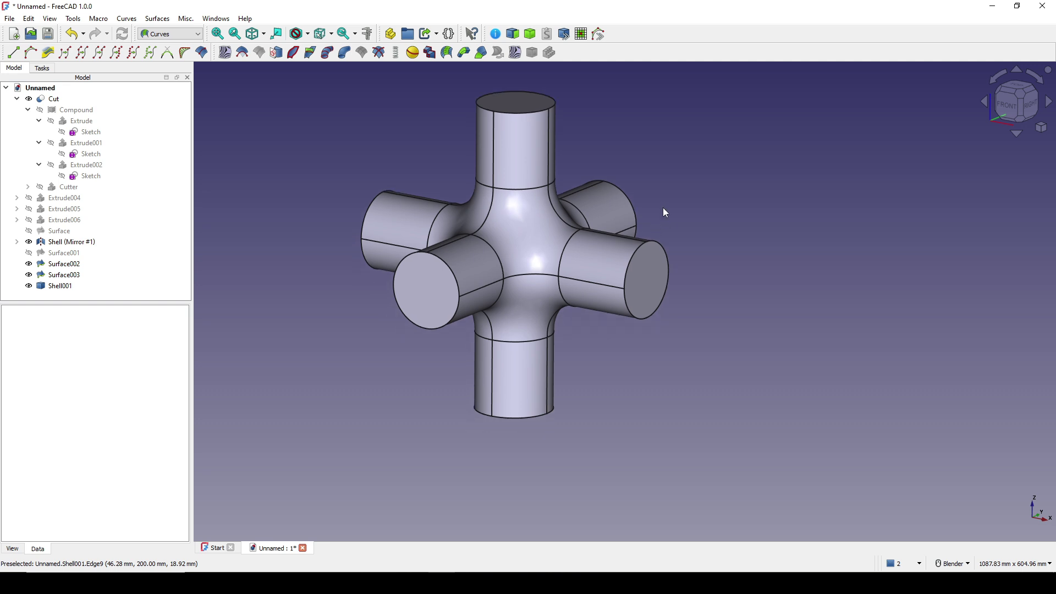
# Step: Build one parametric solid from the Cut, the mirrored shell, its source Shell, Surface002, Surface003 and Shell001
pyautogui.click(53, 98)
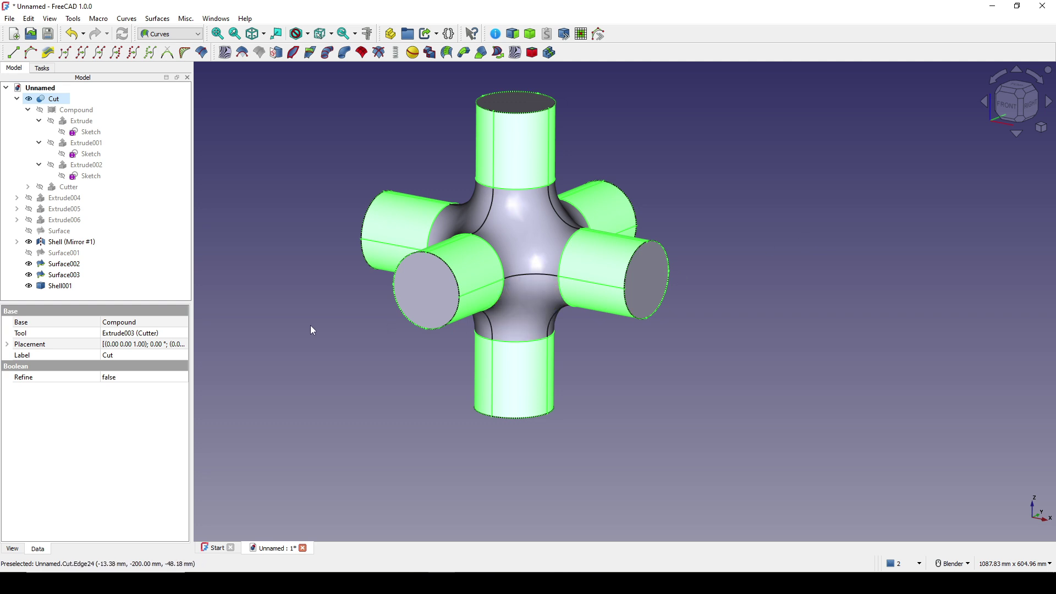
pyautogui.click(68, 243)
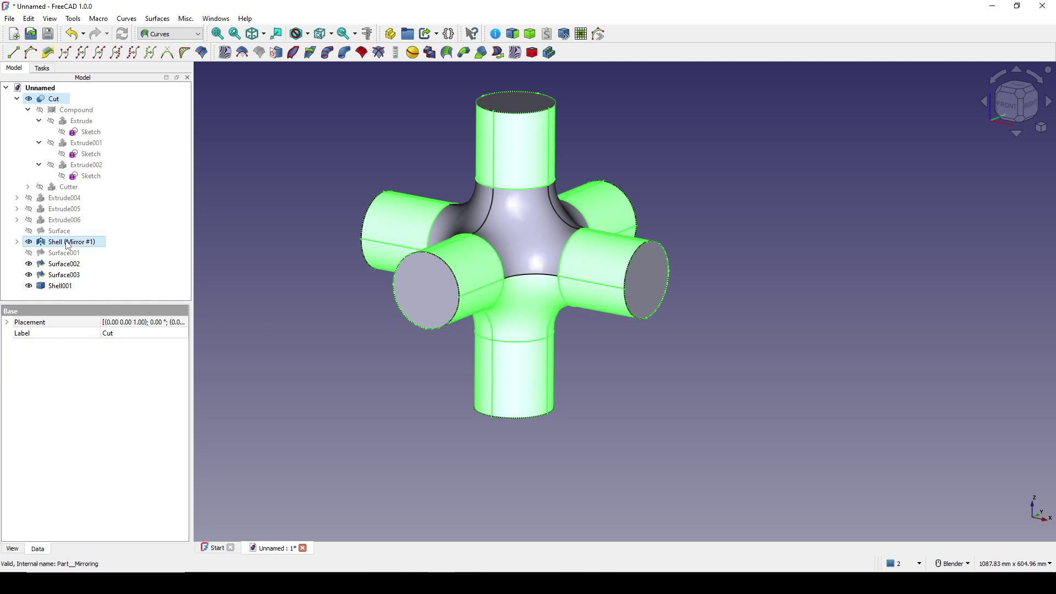
pyautogui.click(17, 242)
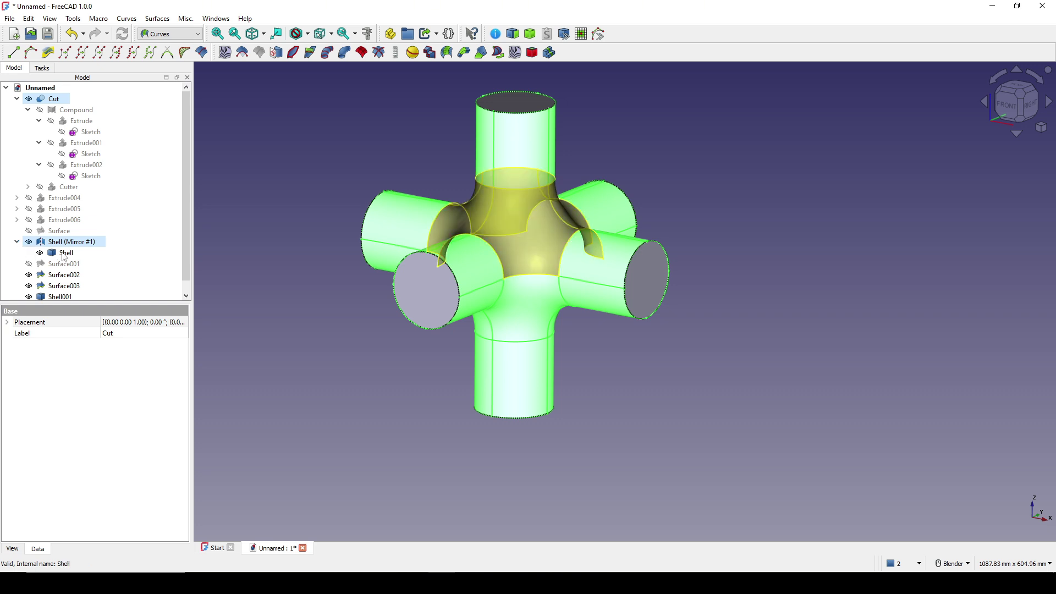
pyautogui.keyDown('ctrl'); pyautogui.click(65, 256); pyautogui.keyUp('ctrl')
pyautogui.scroll(-1, 115, 260)
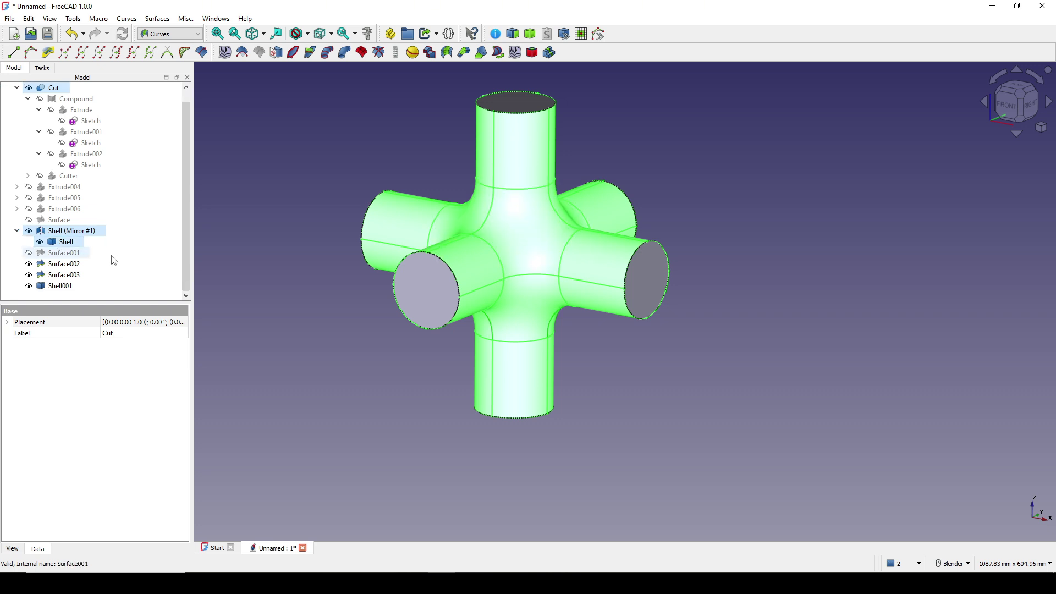
pyautogui.keyDown('ctrl'); pyautogui.click(75, 265); pyautogui.keyUp('ctrl')
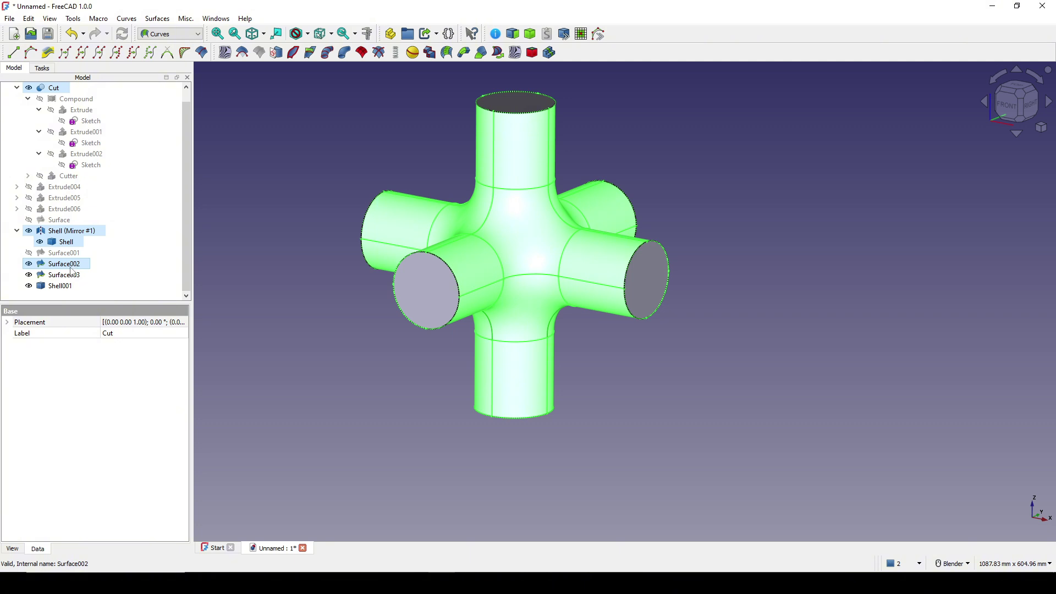
pyautogui.keyDown('ctrl'); pyautogui.click(70, 276); pyautogui.keyUp('ctrl')
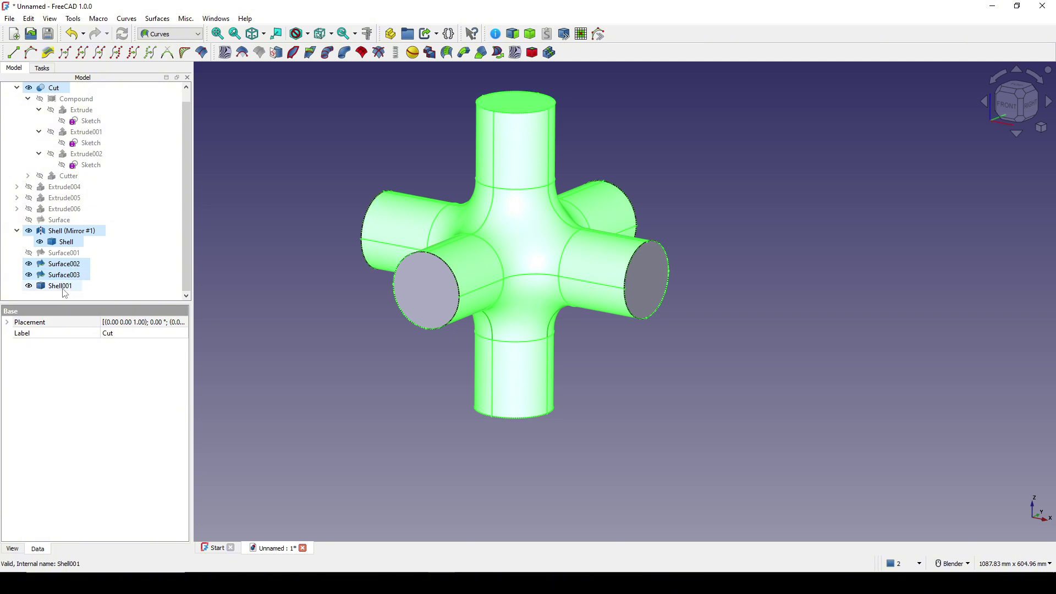
pyautogui.keyDown('ctrl'); pyautogui.click(64, 287); pyautogui.keyUp('ctrl')
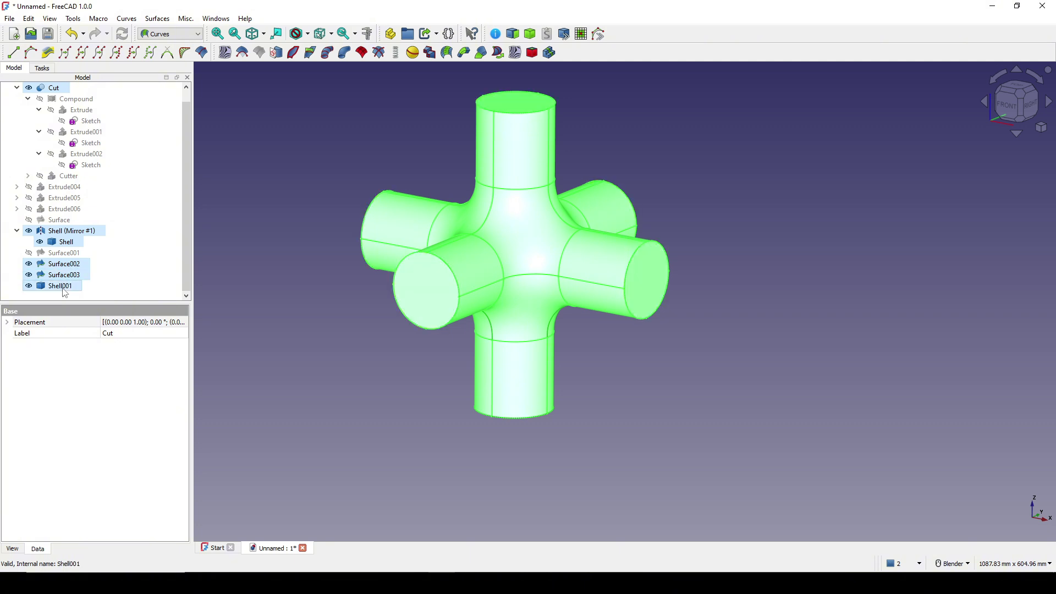
pyautogui.click(530, 34)
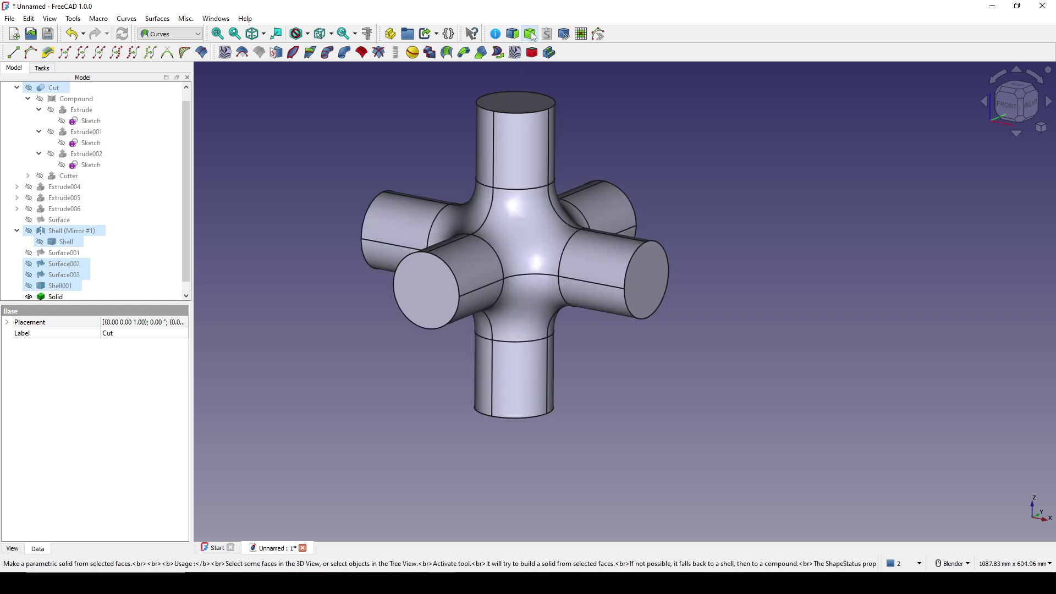
# Step: Check the new solid from several sides and switch to the Part workbench
pyautogui.moveTo(741, 266); pyautogui.dragTo(591, 335, button='middle')
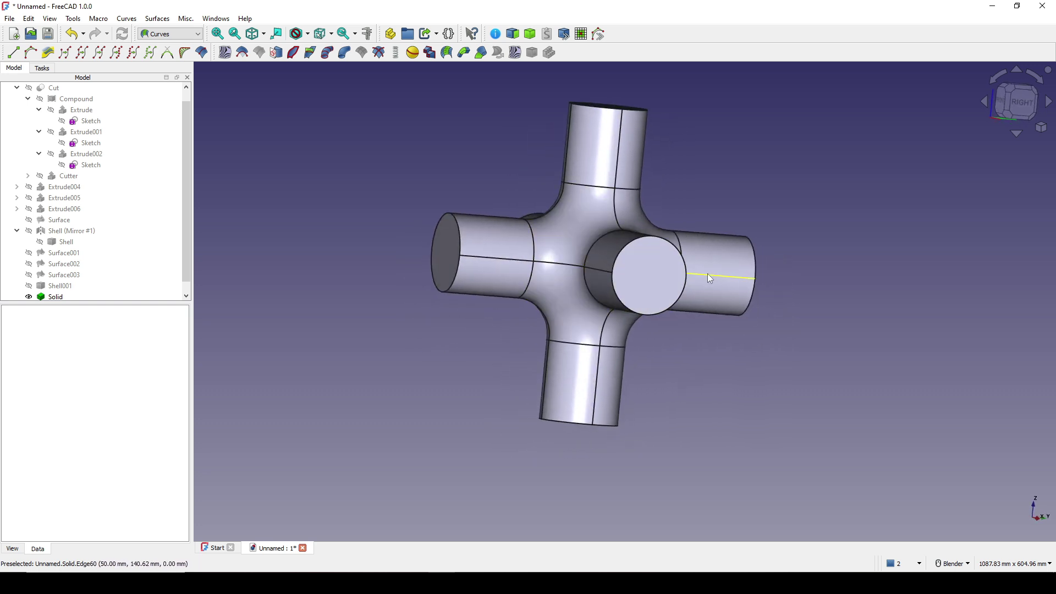
pyautogui.moveTo(700, 276); pyautogui.dragTo(805, 243, button='middle')
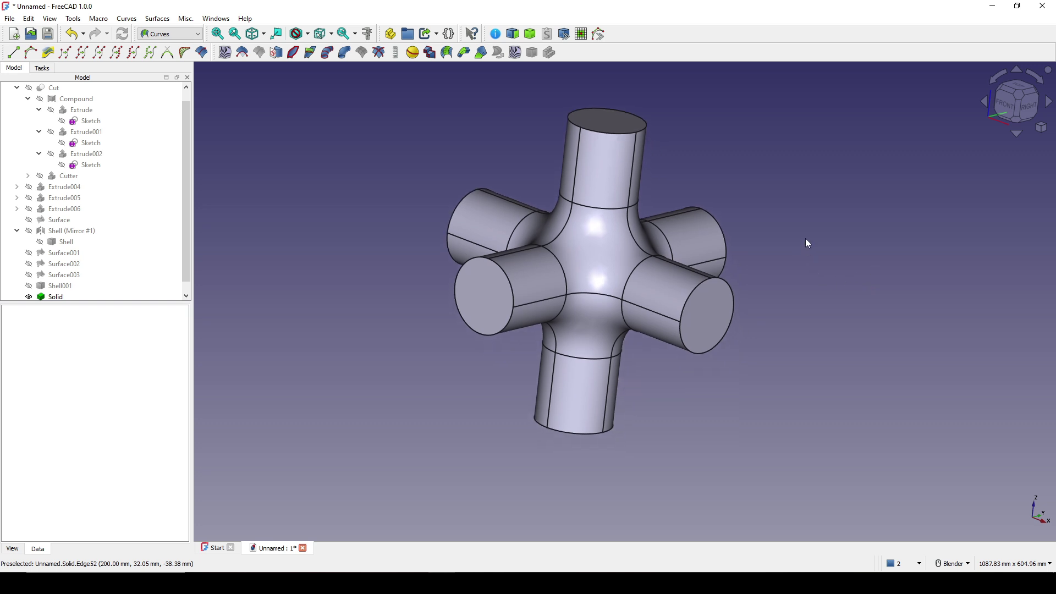
pyautogui.click(169, 35)
pyautogui.click(163, 62)
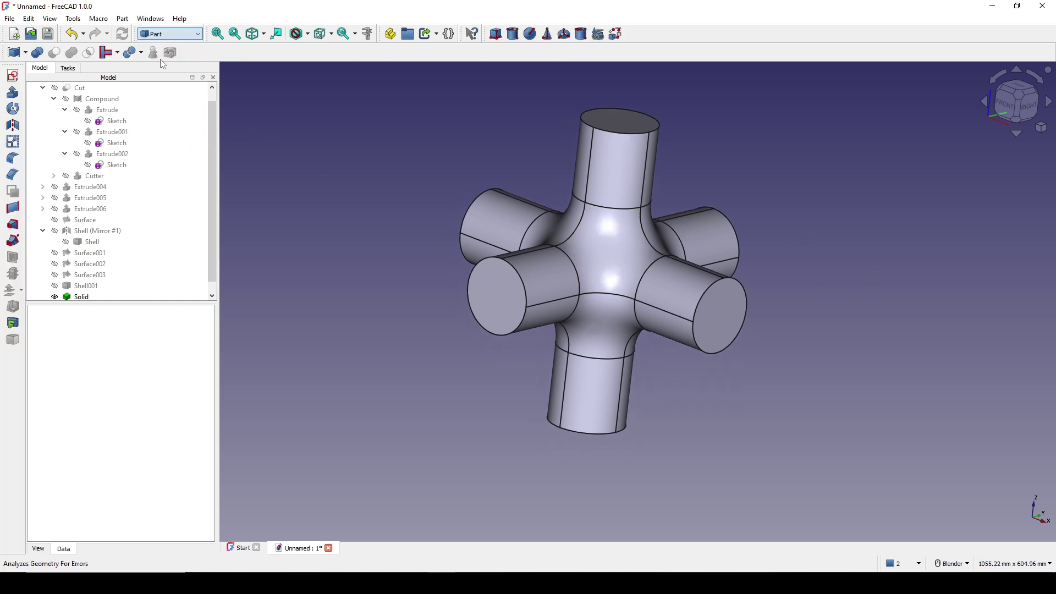
# Step: Select the flat end faces of all six tubes on the solid together
pyautogui.moveTo(869, 254); pyautogui.dragTo(857, 219, button='middle')
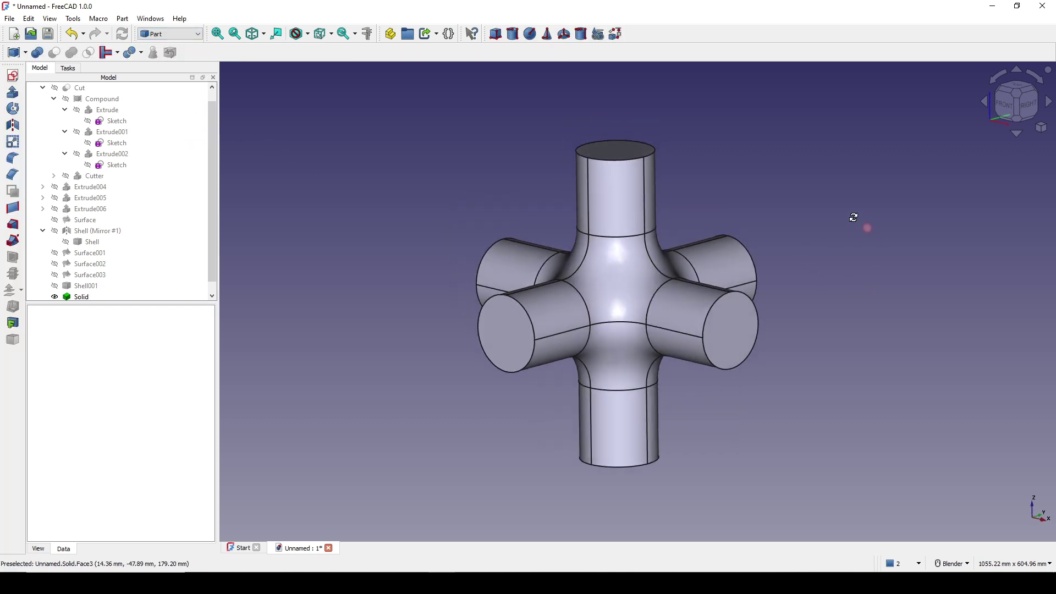
pyautogui.click(520, 333)
pyautogui.click(523, 337)
pyautogui.keyDown('ctrl'); pyautogui.click(726, 345); pyautogui.keyUp('ctrl')
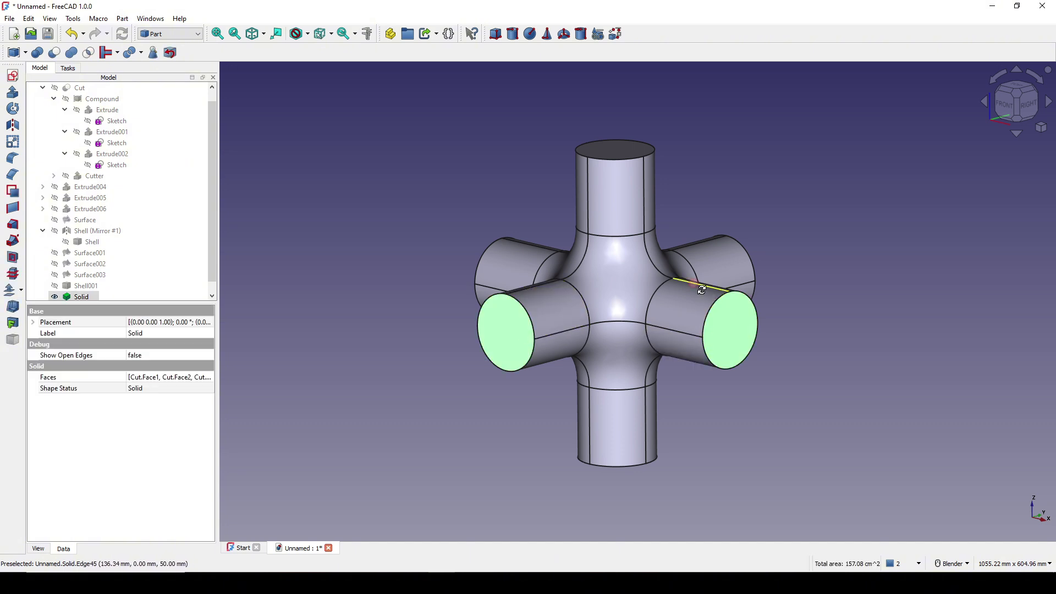
pyautogui.moveTo(726, 345); pyautogui.dragTo(644, 247, button='middle')
pyautogui.keyDown('ctrl'); pyautogui.click(616, 159); pyautogui.keyUp('ctrl')
pyautogui.press('3')
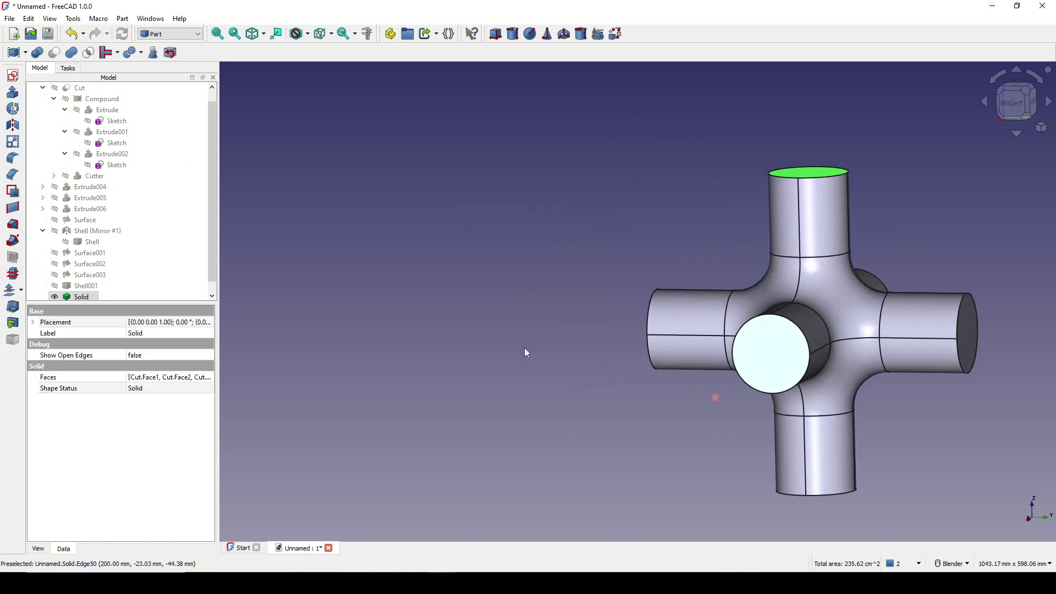
pyautogui.keyDown('ctrl'); pyautogui.click(737, 336); pyautogui.keyUp('ctrl')
pyautogui.scroll(-1, 698, 355)
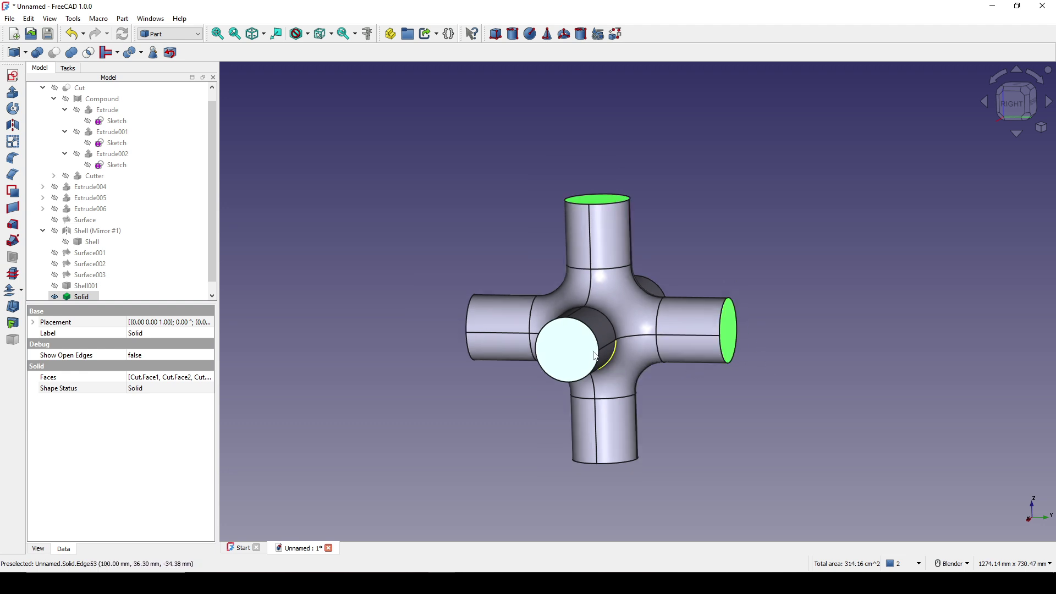
pyautogui.moveTo(601, 328); pyautogui.dragTo(717, 212, button='middle')
pyautogui.keyDown('ctrl'); pyautogui.click(638, 490); pyautogui.keyUp('ctrl')
pyautogui.moveTo(638, 490); pyautogui.dragTo(503, 363, button='middle')
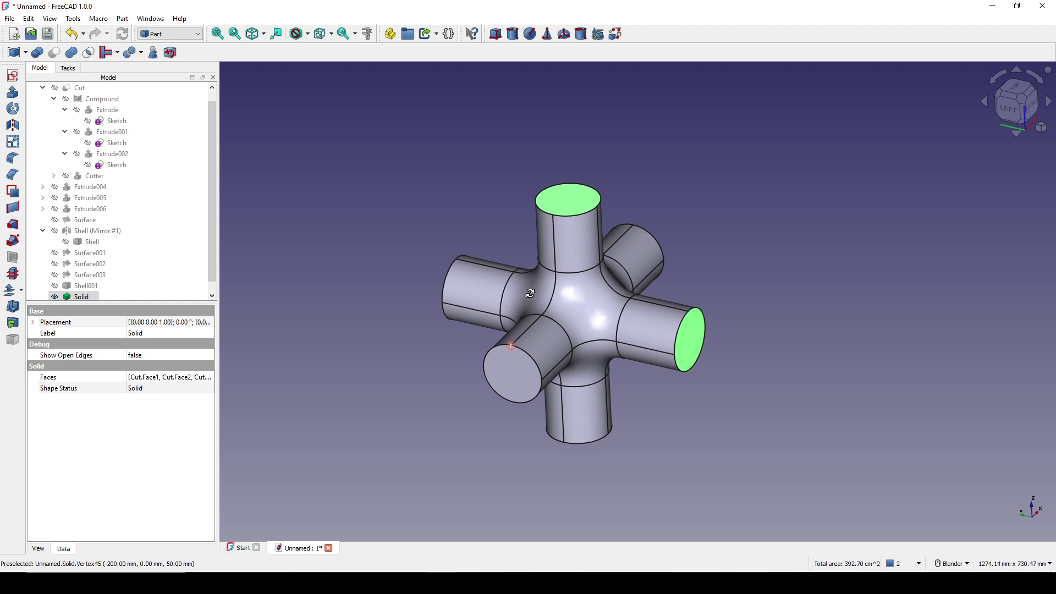
pyautogui.keyDown('ctrl'); pyautogui.click(506, 365); pyautogui.keyUp('ctrl')
pyautogui.moveTo(595, 386); pyautogui.dragTo(468, 377, button='middle')
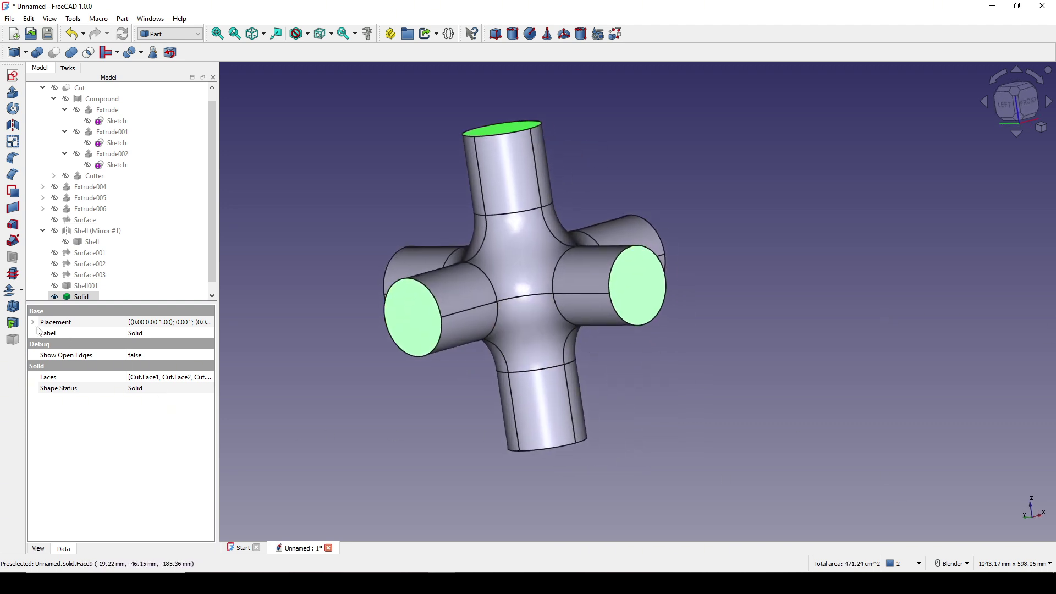
# Step: Start a Thickness operation on the solid with the six selected end faces open, and inspect the previewed wall
pyautogui.click(15, 309)
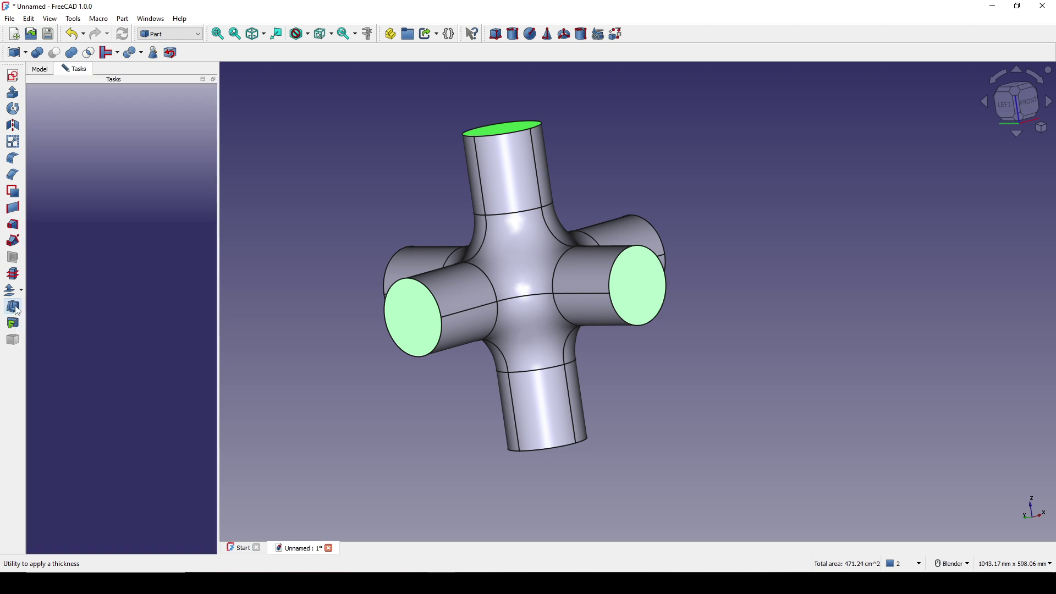
pyautogui.moveTo(618, 429); pyautogui.dragTo(552, 436, button='middle')
pyautogui.scroll(1, 550, 432)
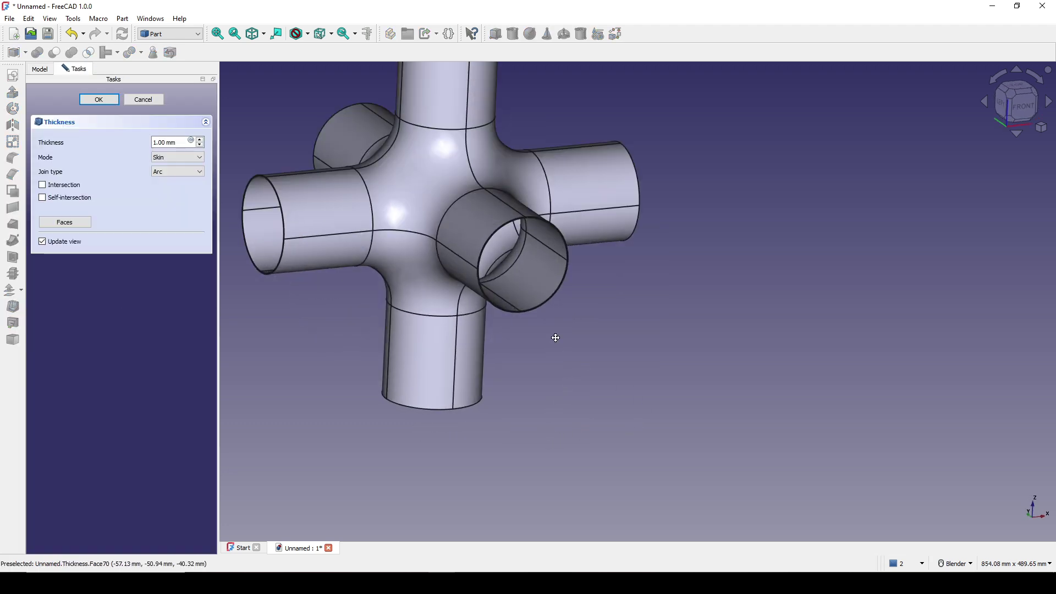
pyautogui.moveTo(628, 377); pyautogui.dragTo(523, 284, button='middle')
pyautogui.scroll(1, 611, 367)
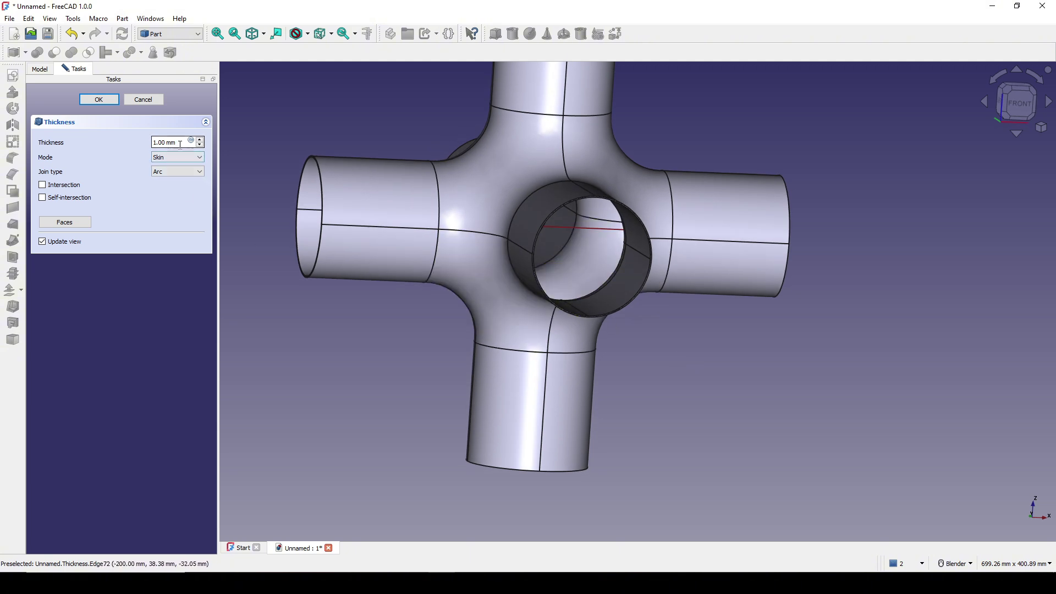
# Step: Set the wall thickness to -2 mm and check the wall at the open tube ends
pyautogui.moveTo(133, 145); pyautogui.dragTo(120, 146)
pyautogui.write('-2')
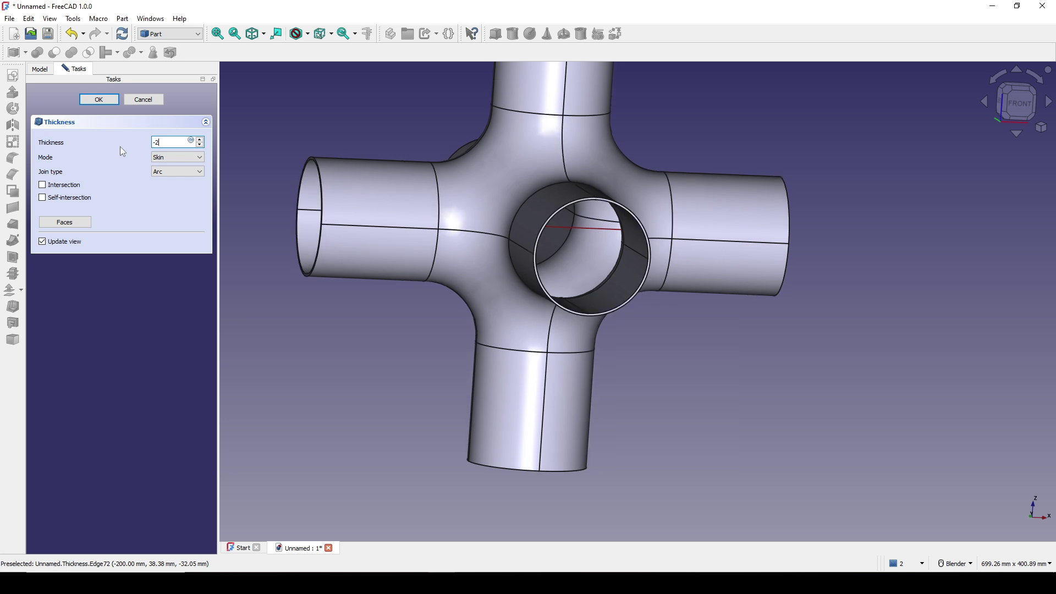
pyautogui.scroll(-1, 659, 236)
pyautogui.moveTo(659, 236)
pyautogui.mouseDown(button='middle')
pyautogui.moveTo(665, 228)
pyautogui.moveTo(658, 232)
pyautogui.mouseUp(button='middle')
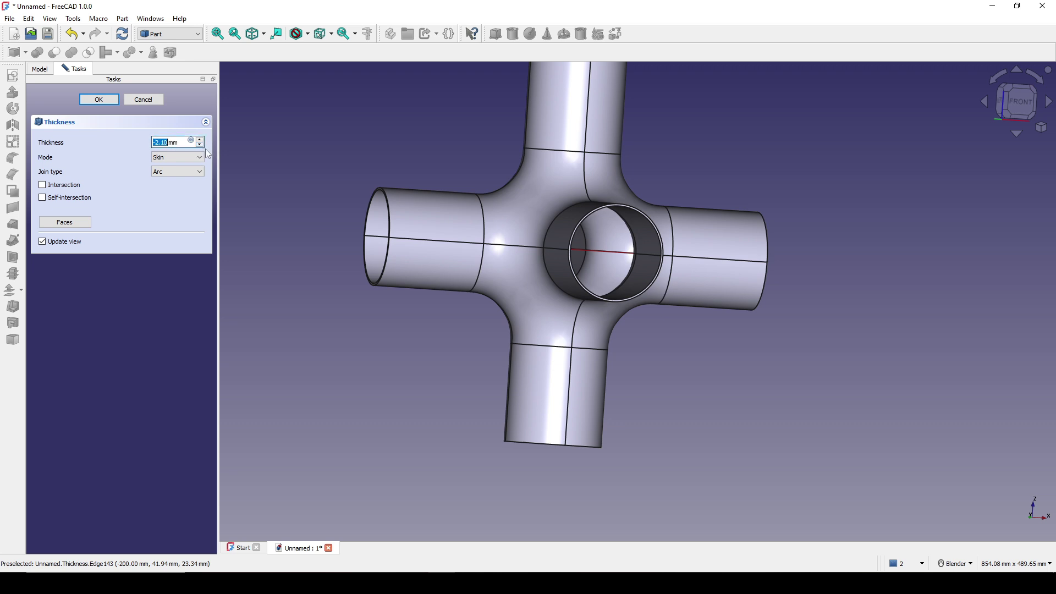
# Step: Set the wall thickness to -4 mm, check the hollow junction from several sides and finish the Thickness operation
pyautogui.write('-4')
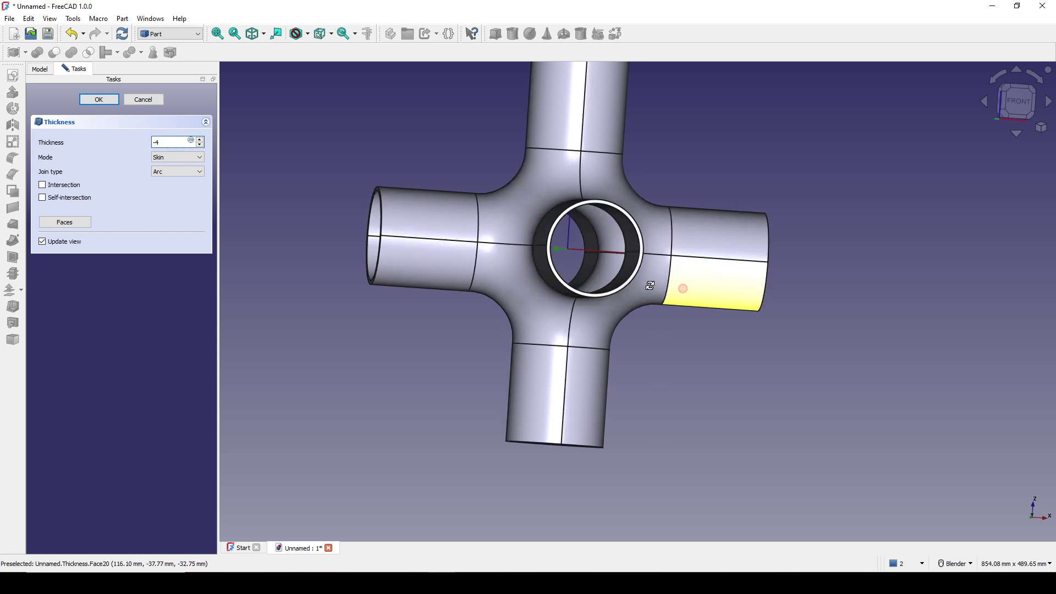
pyautogui.moveTo(683, 288); pyautogui.dragTo(624, 359, button='middle')
pyautogui.moveTo(642, 303); pyautogui.dragTo(550, 286, button='middle')
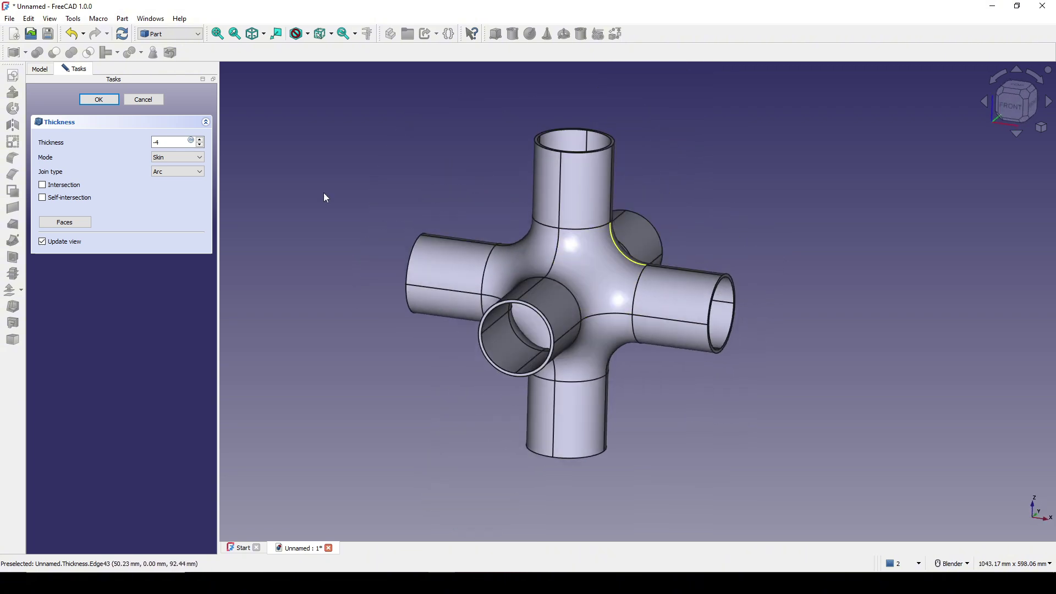
pyautogui.click(99, 100)
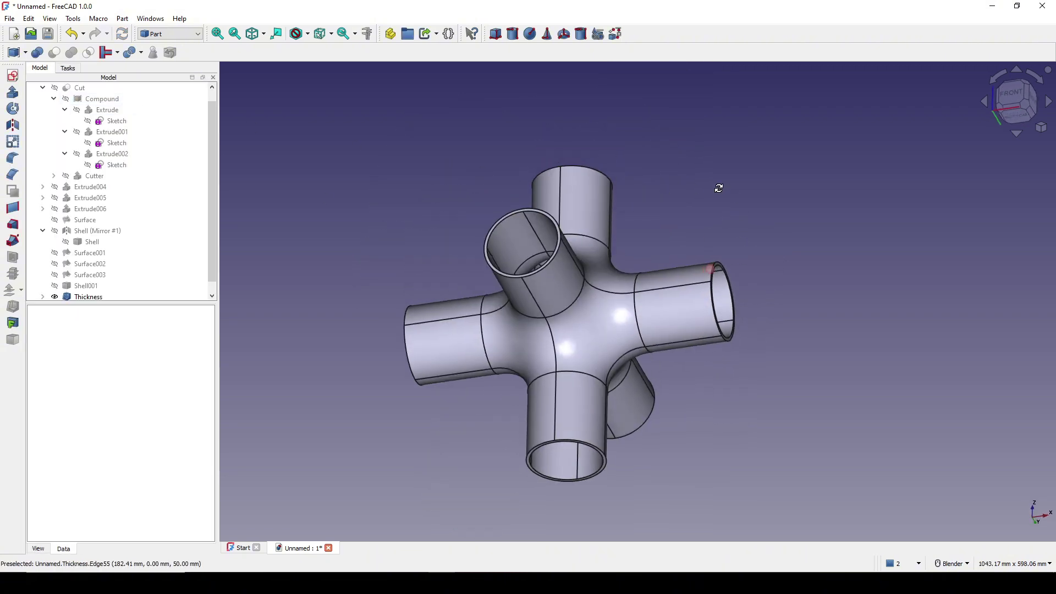